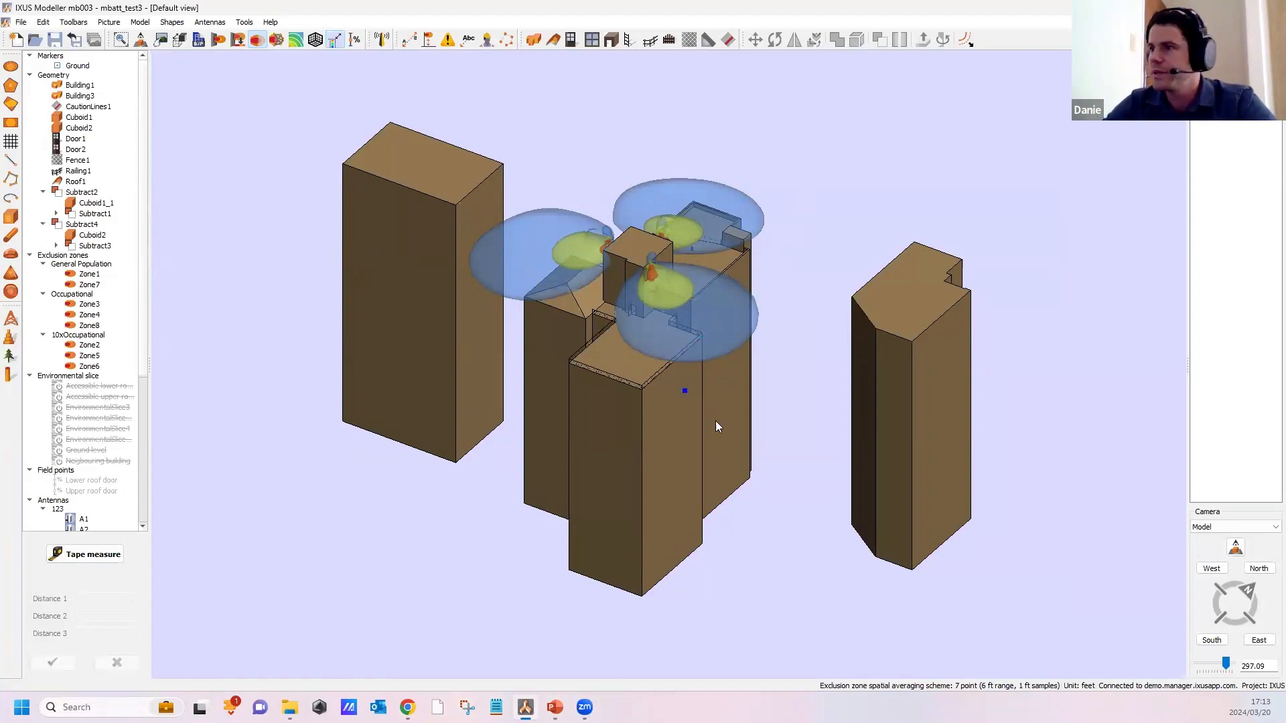
# Step: Run the field assessment calculations with exclusion zone spatial averaging set to 7 point (6 ft range, 1 ft samples)
pyautogui.scroll(3, 715, 426)
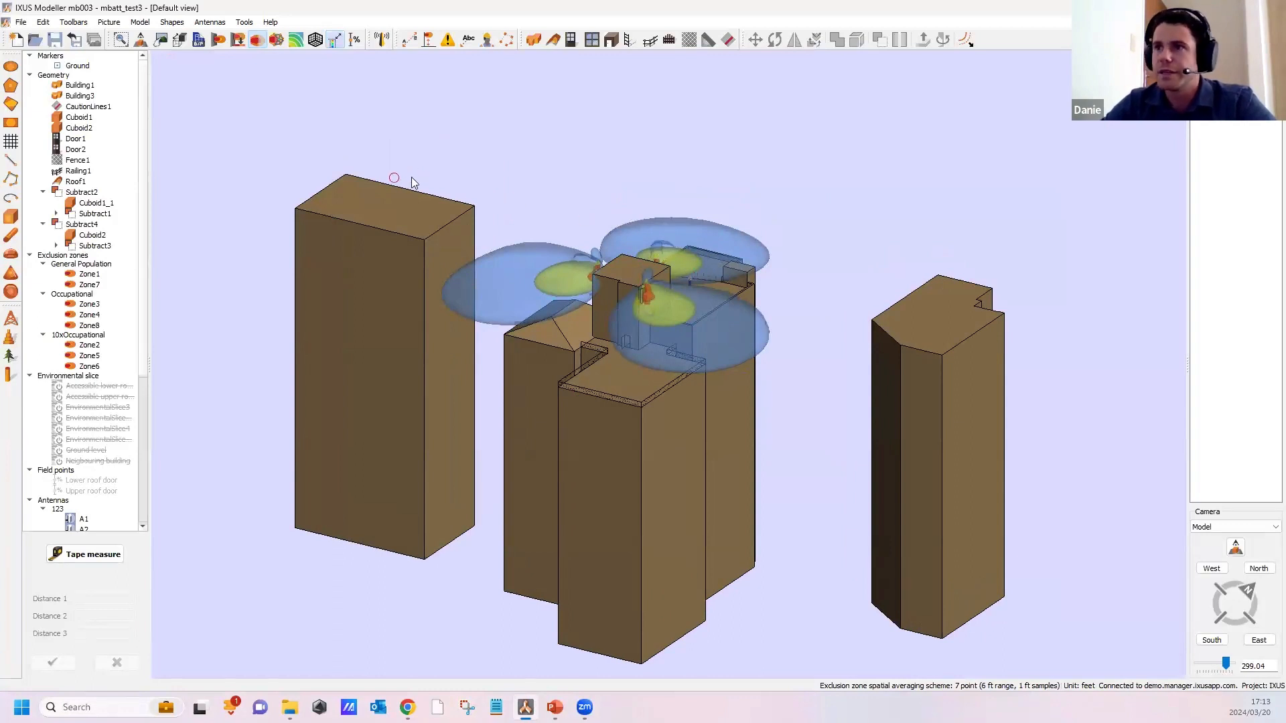
pyautogui.moveTo(726, 352); pyautogui.dragTo(665, 322, button='middle')
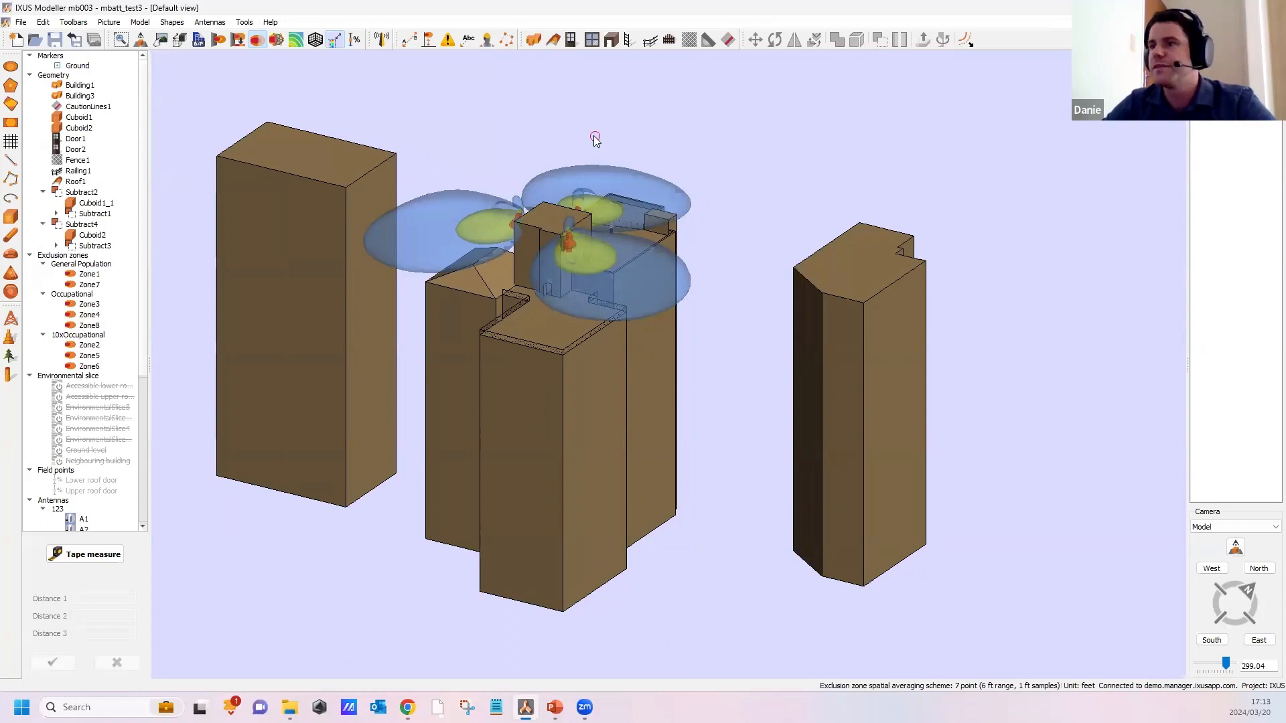
pyautogui.click(219, 41)
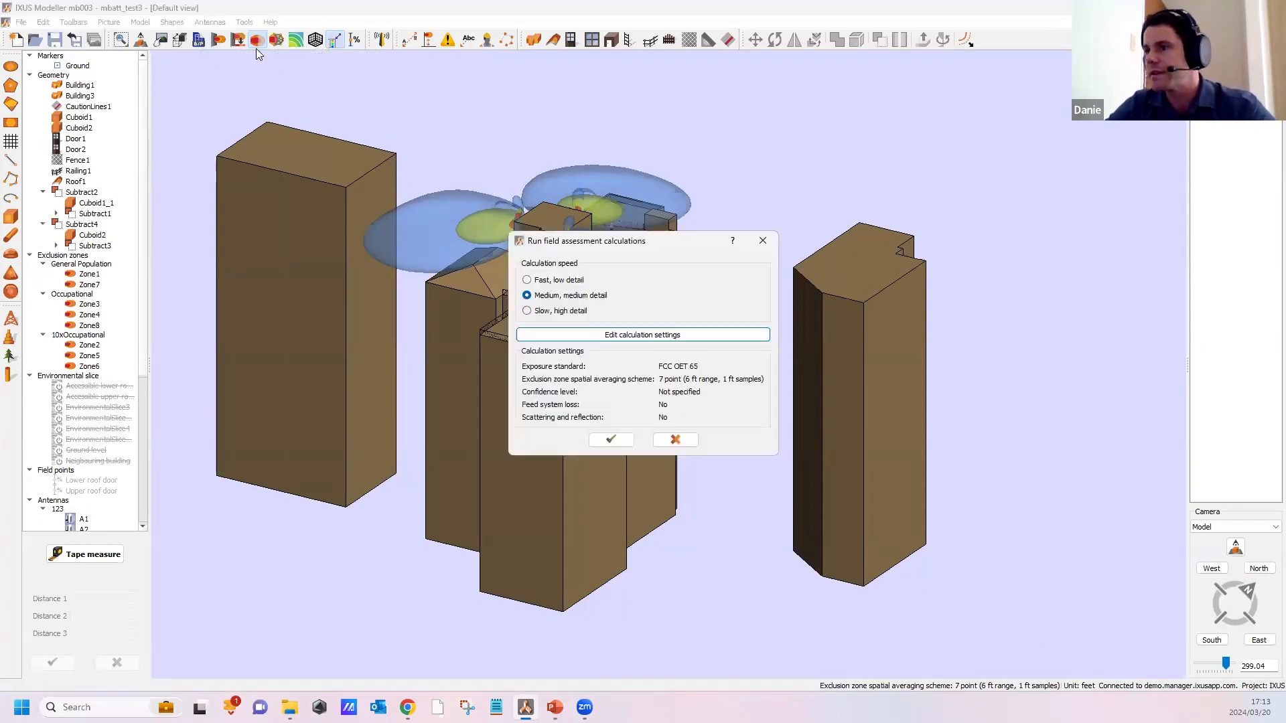
pyautogui.click(615, 336)
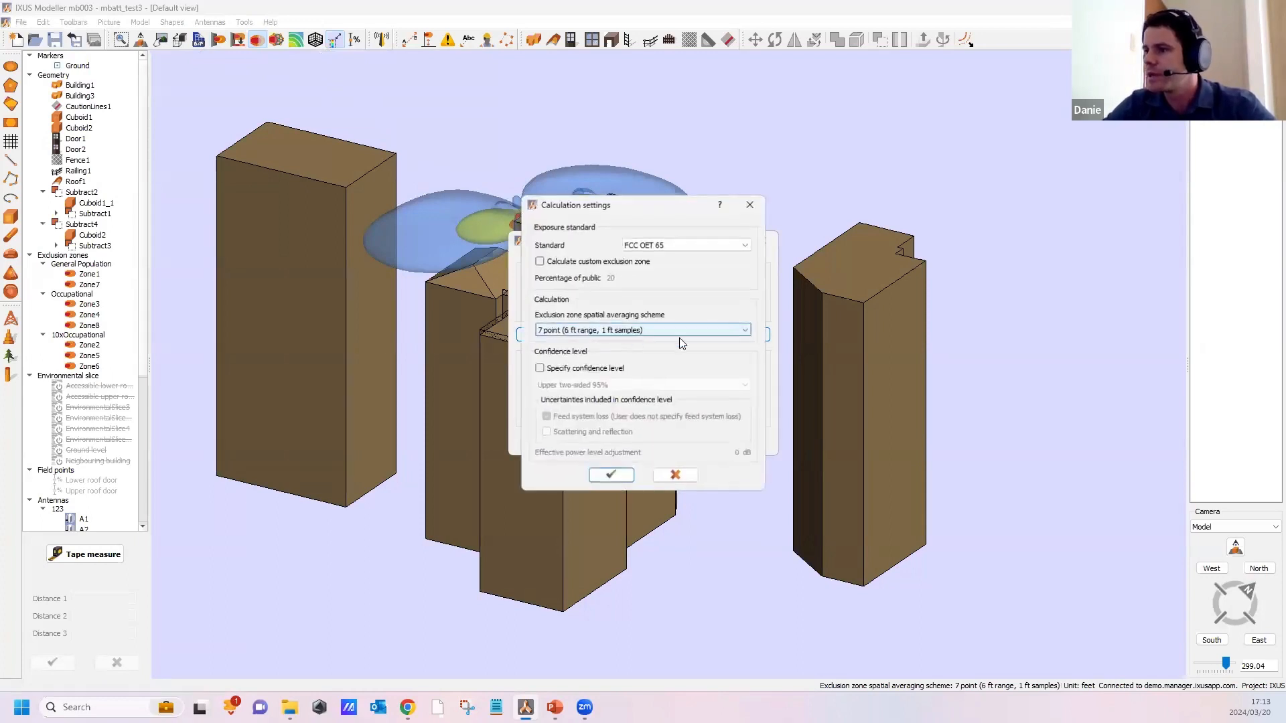
pyautogui.click(593, 331)
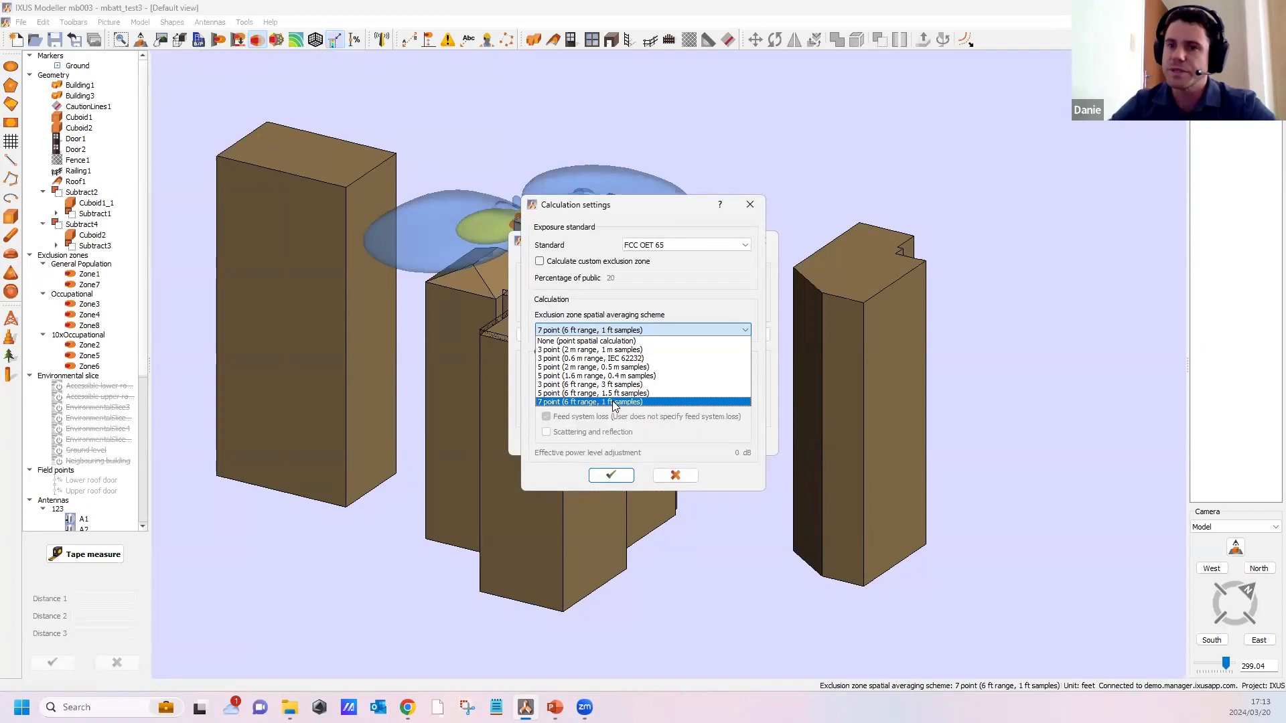
pyautogui.click(587, 402)
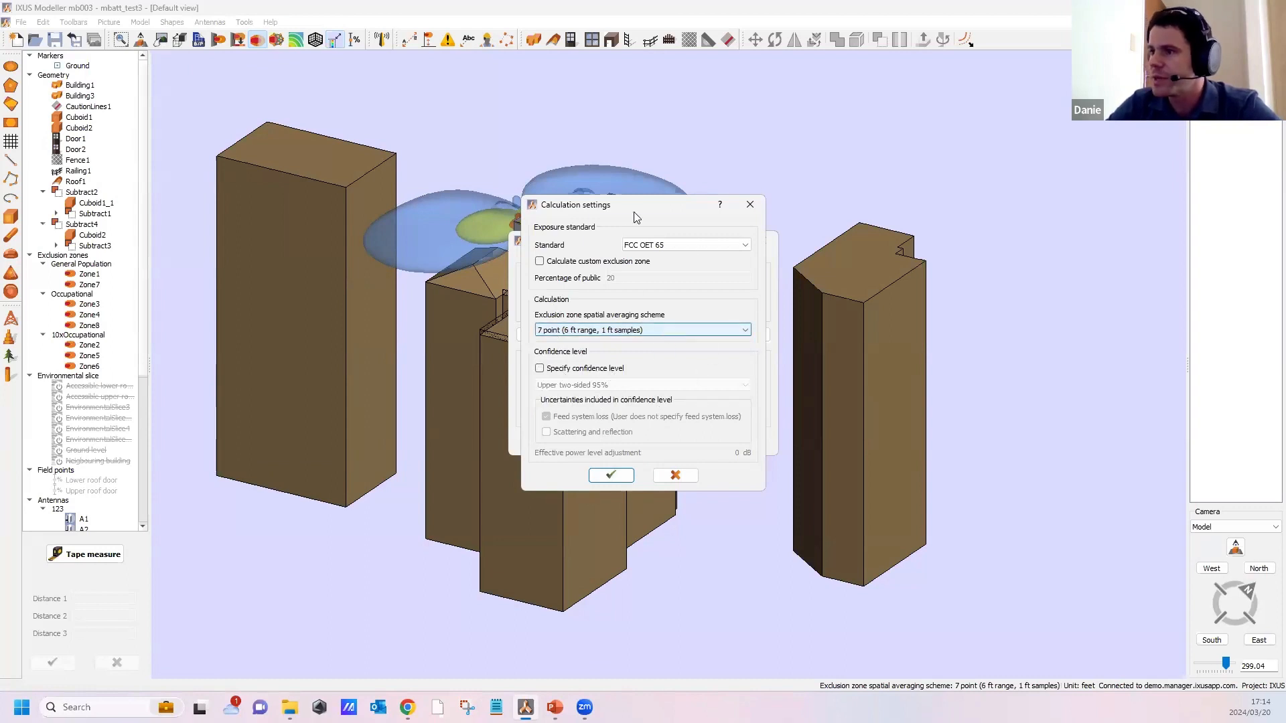
pyautogui.click(615, 476)
pyautogui.click(617, 439)
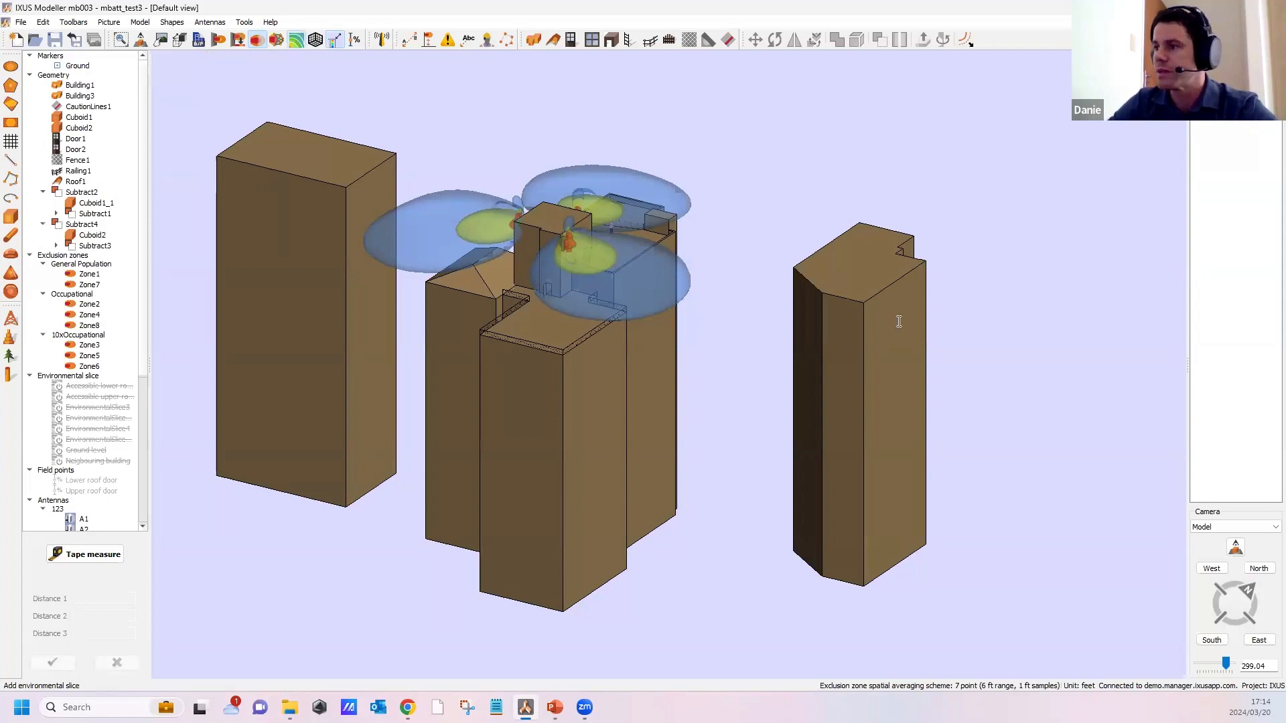
# Step: Outline a polygonal environmental slice along the roof corners of the separate building with the chamfered and notched corners
pyautogui.moveTo(797, 267); pyautogui.dragTo(686, 300, button='middle')
pyautogui.click(687, 299)
pyautogui.click(750, 247)
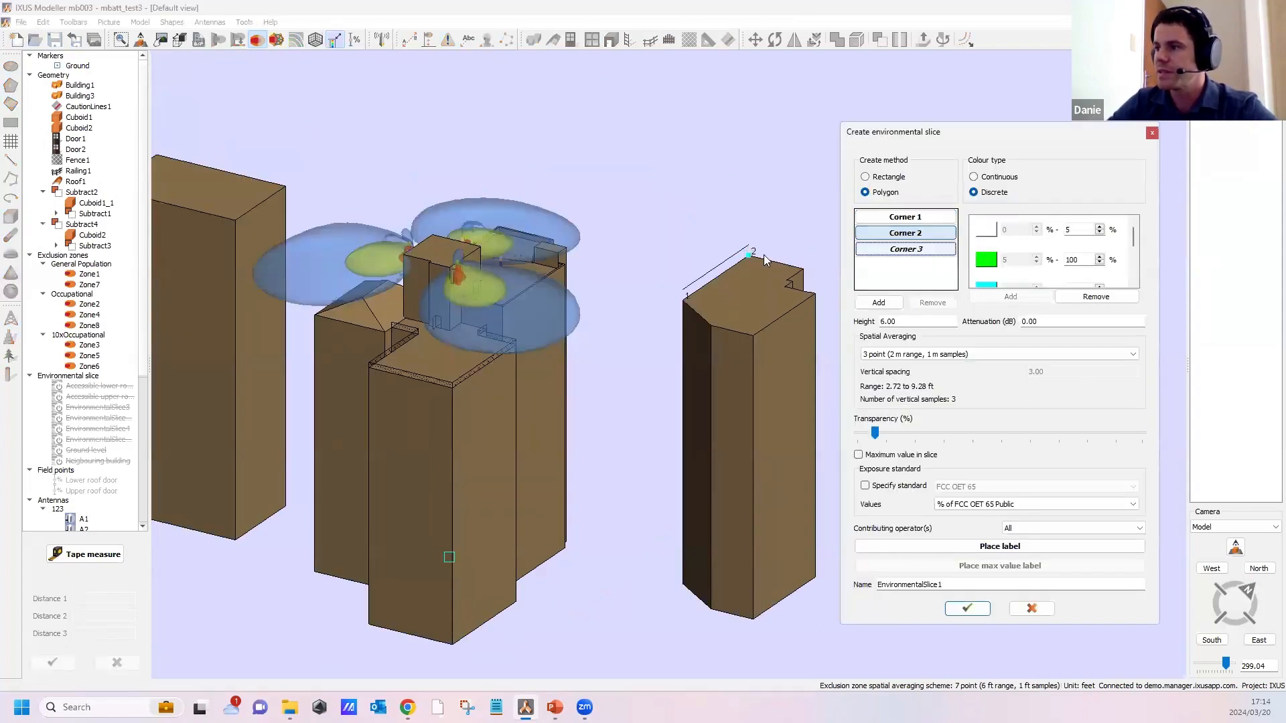
pyautogui.click(804, 264)
pyautogui.click(814, 288)
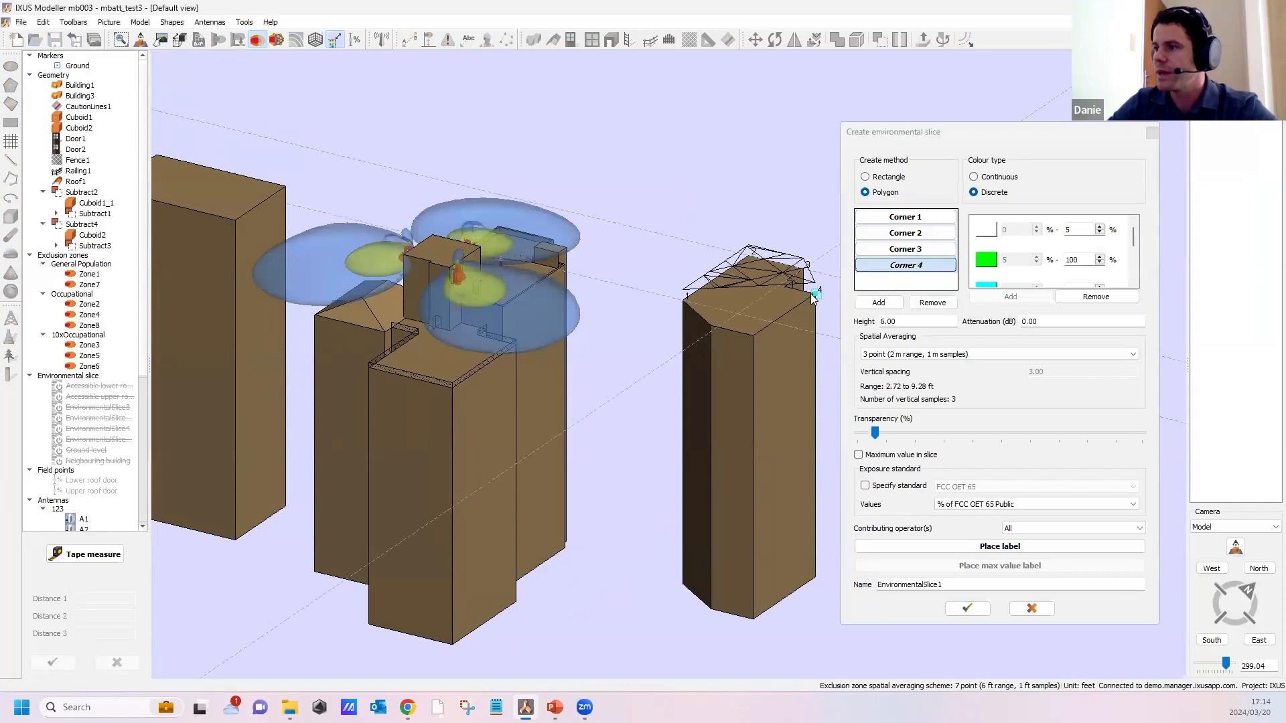
pyautogui.click(755, 331)
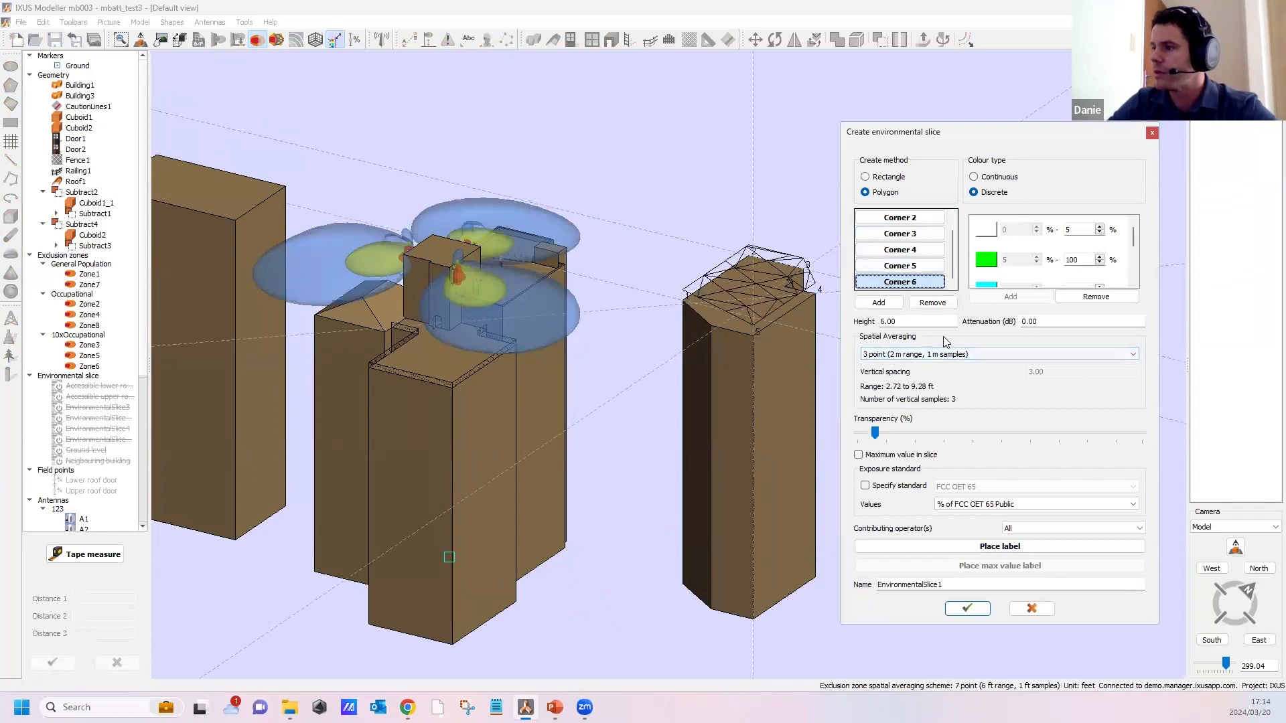
# Step: Review the spatial averaging options for the environmental slice, choose 3 point (2 m range, 1 m samples), and discard the slice
pyautogui.click(903, 356)
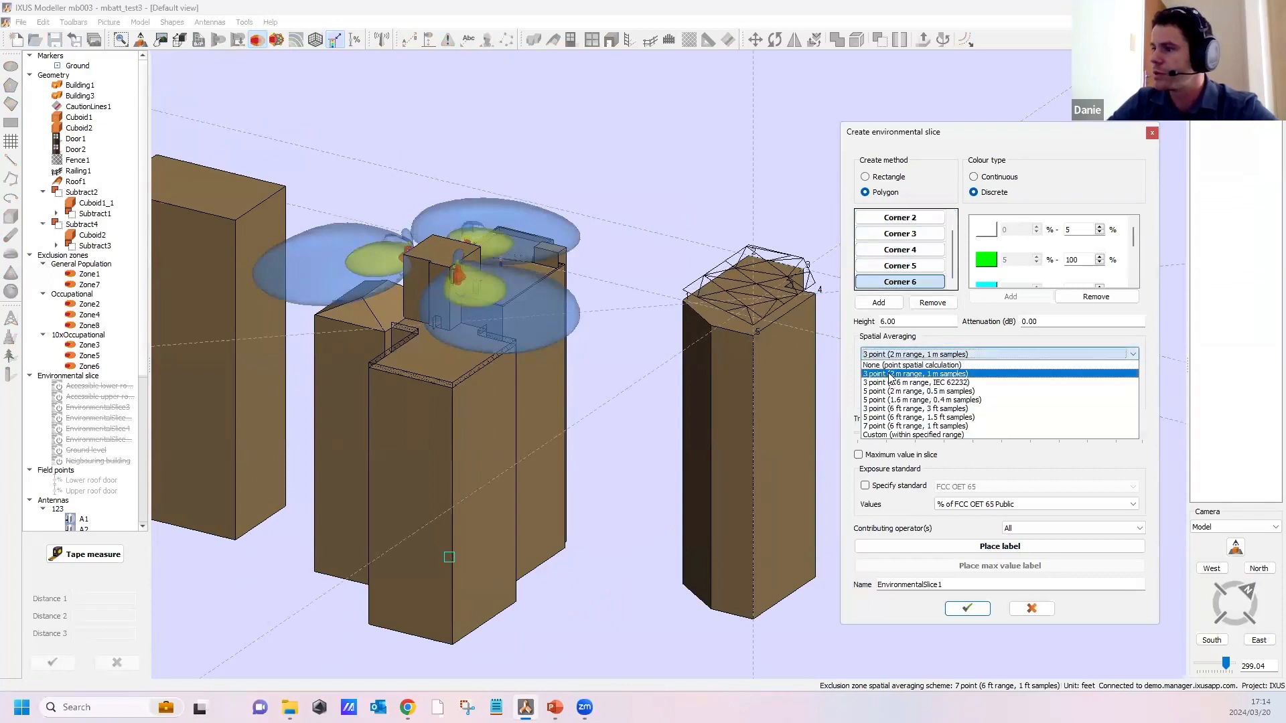
pyautogui.click(889, 374)
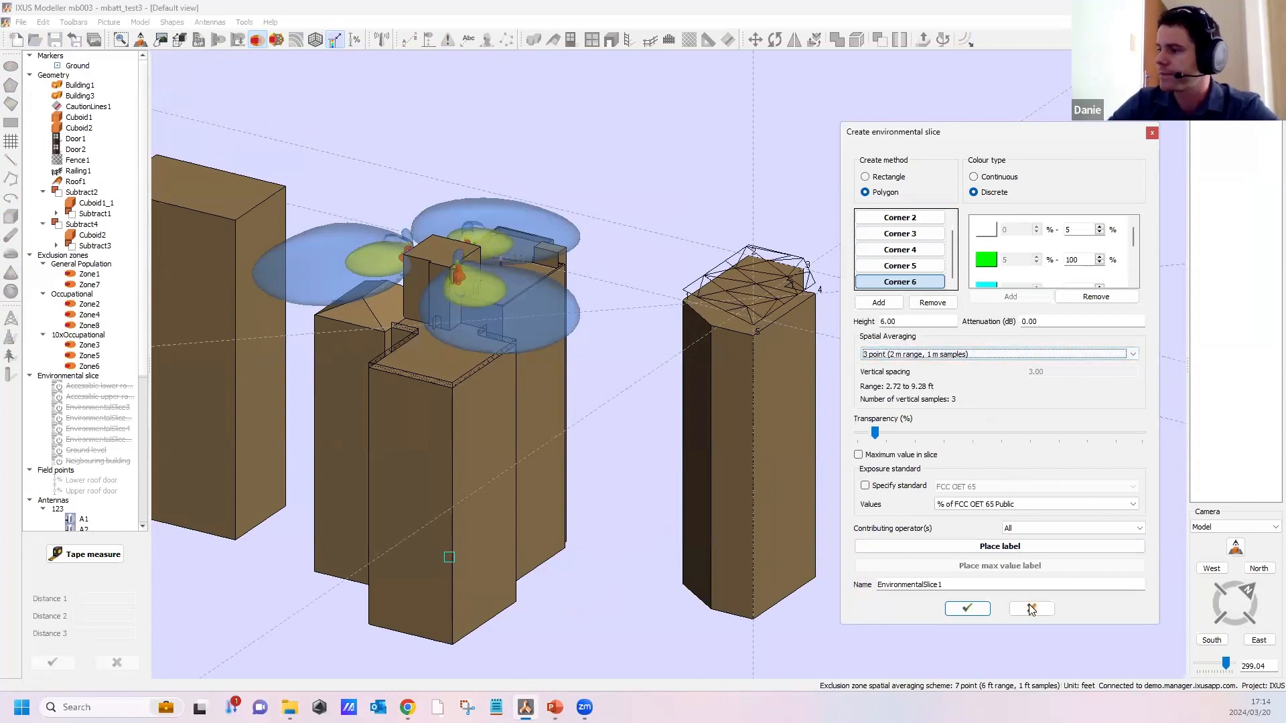
pyautogui.click(985, 355)
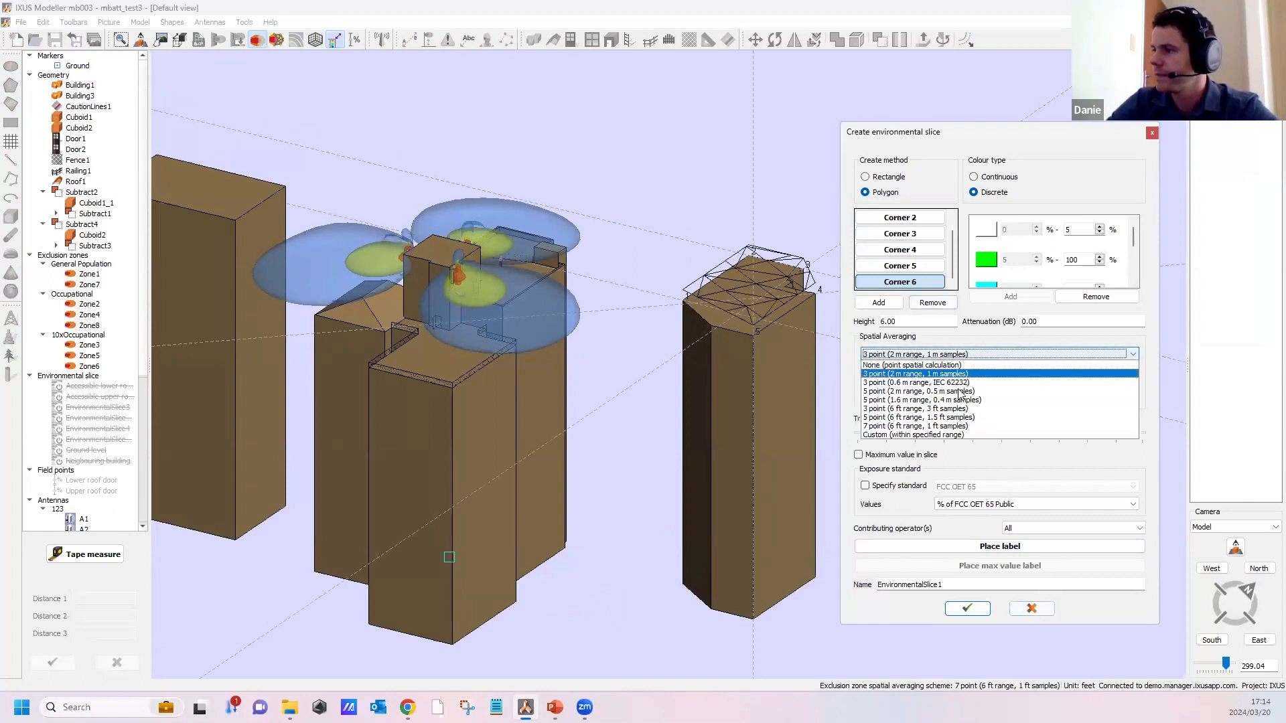
pyautogui.click(1033, 608)
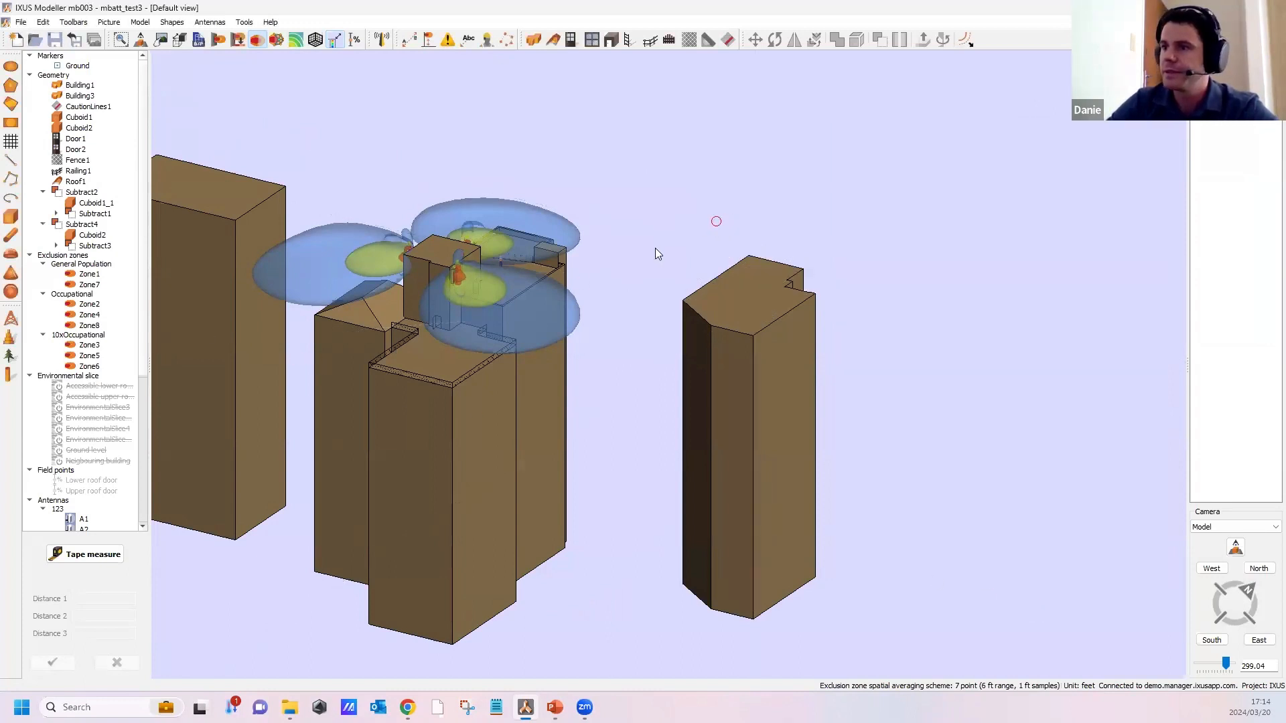
pyautogui.moveTo(673, 232); pyautogui.dragTo(744, 228, button='middle')
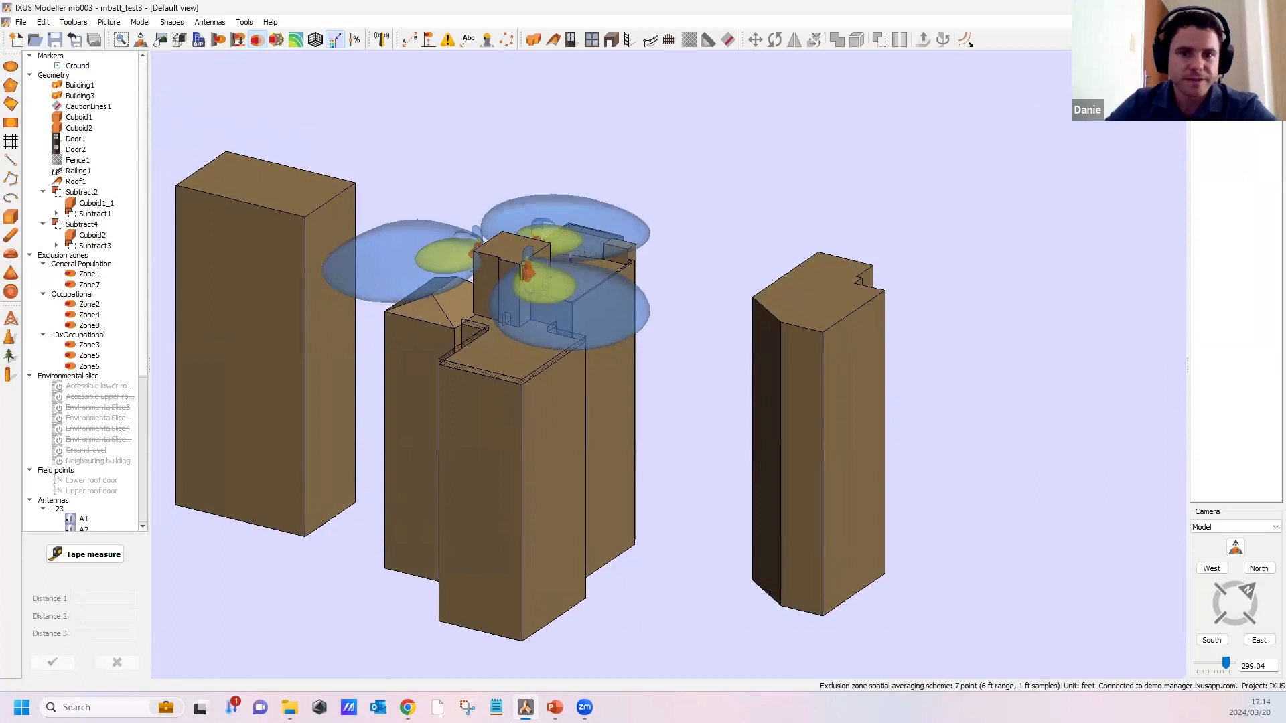
pyautogui.hotkey('alt', 'Tab')
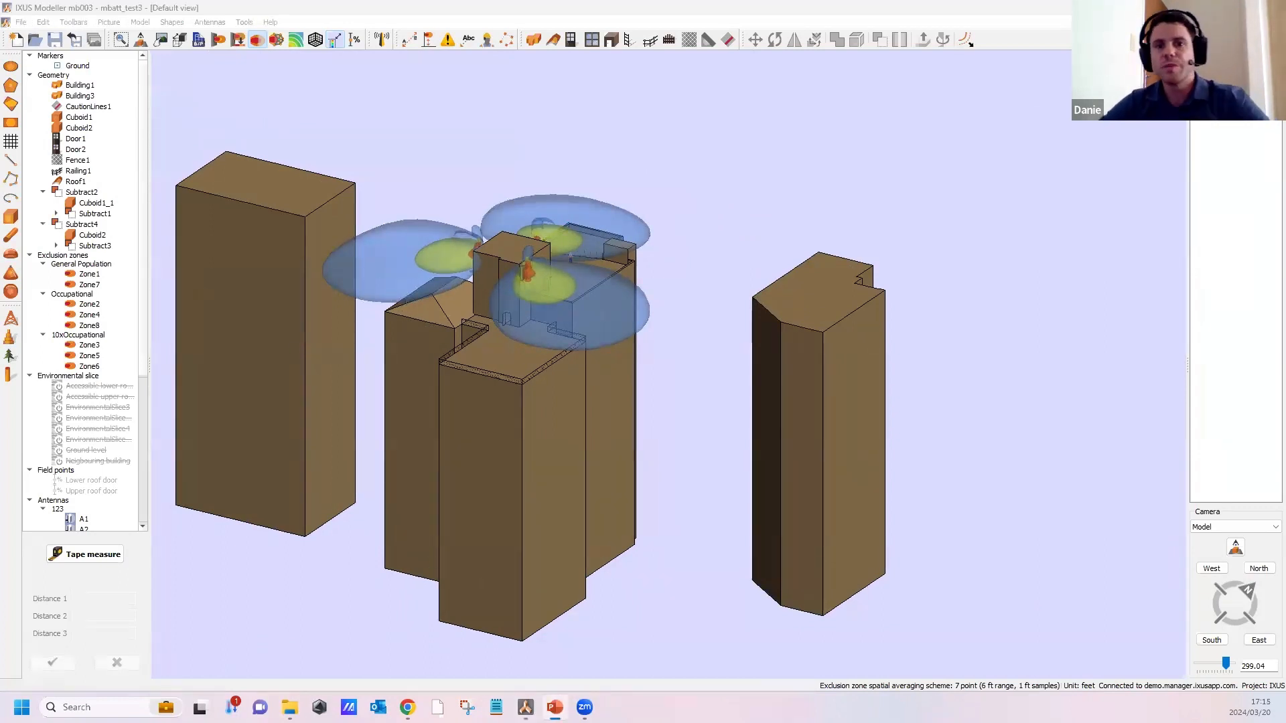
pyautogui.moveTo(441, 320); pyautogui.dragTo(603, 285, button='middle')
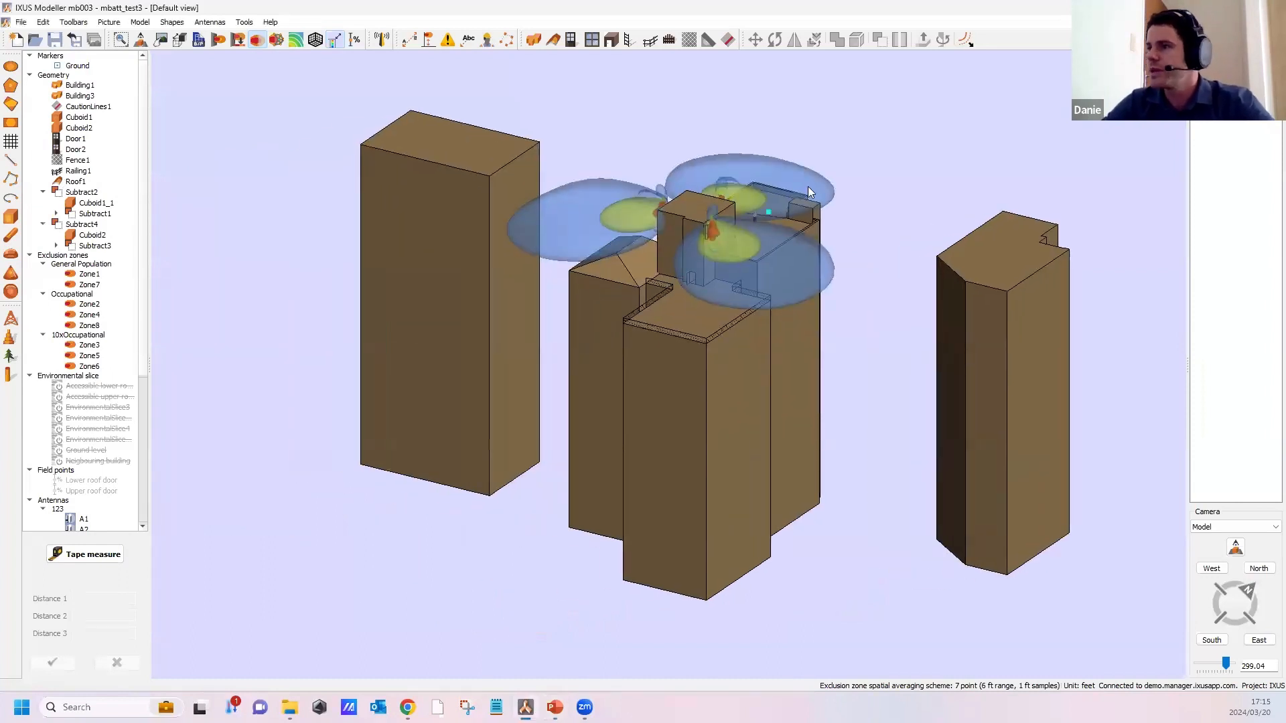
pyautogui.moveTo(808, 186); pyautogui.dragTo(839, 241, button='middle')
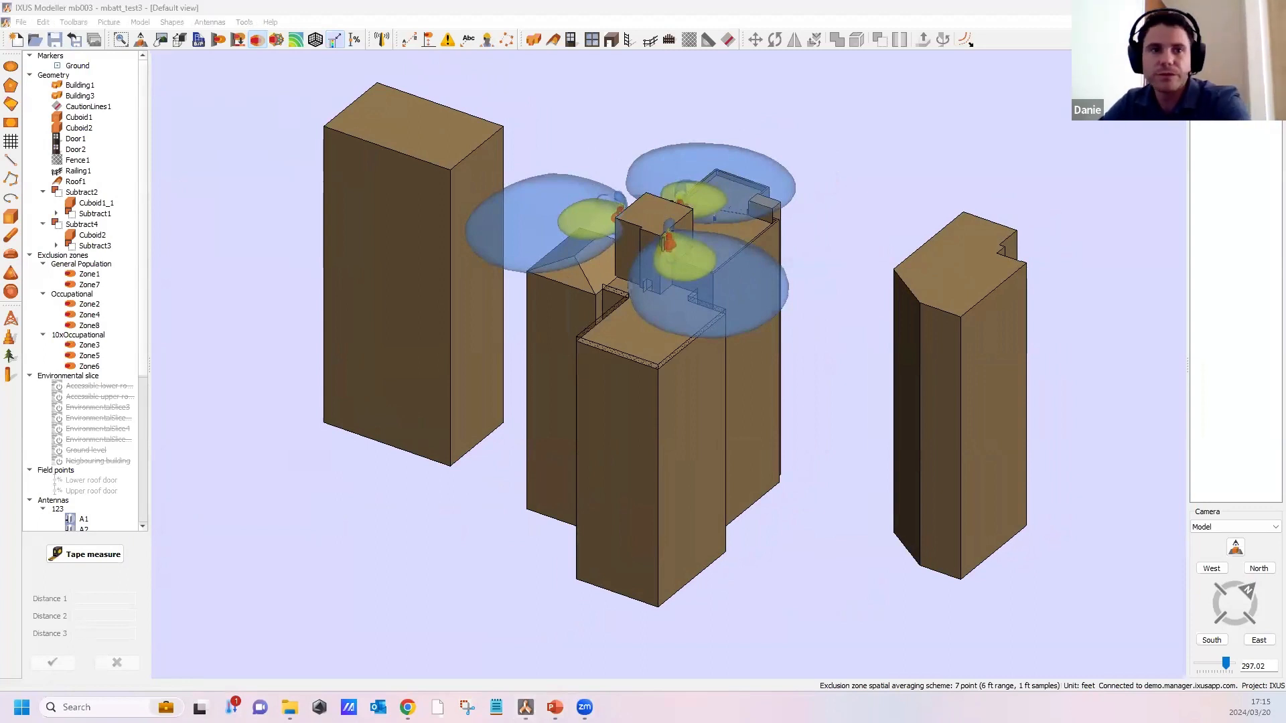
# Step: Export the model to the Desktop as an IXUS file named example and open the exported example.ixus
pyautogui.click(43, 22)
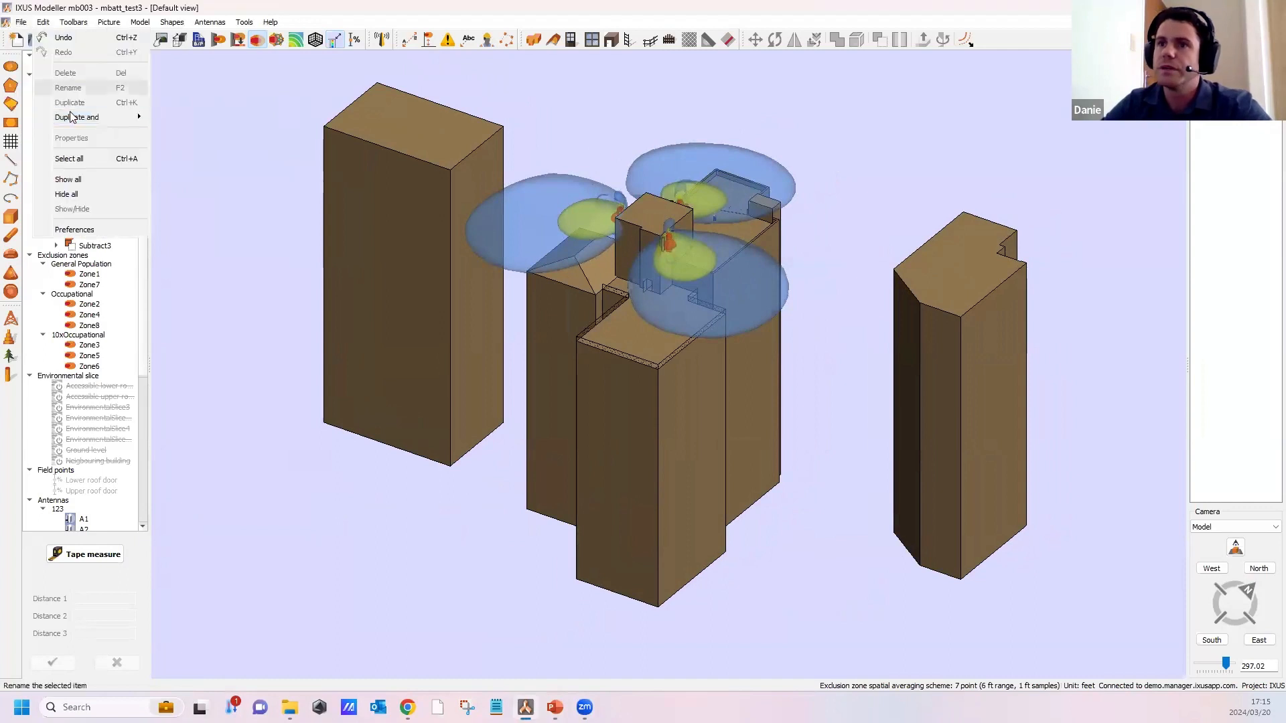
pyautogui.moveTo(21, 21)
pyautogui.moveTo(40, 118)
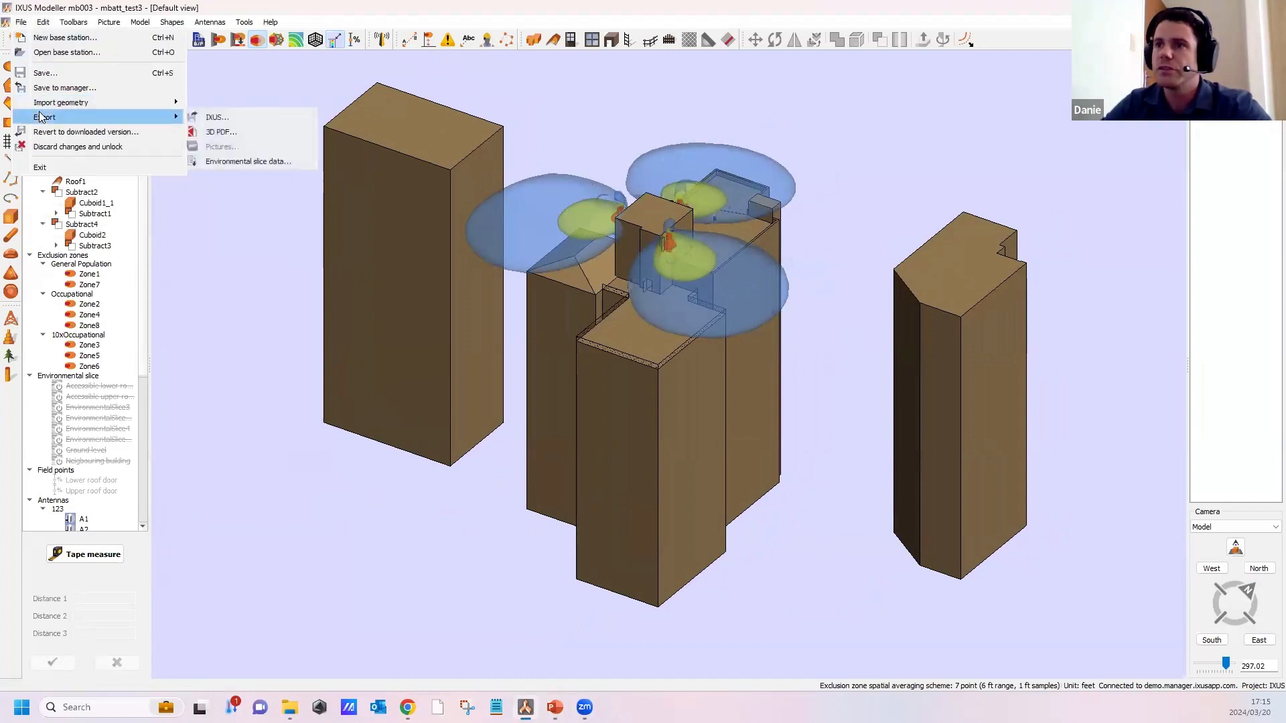
pyautogui.click(227, 113)
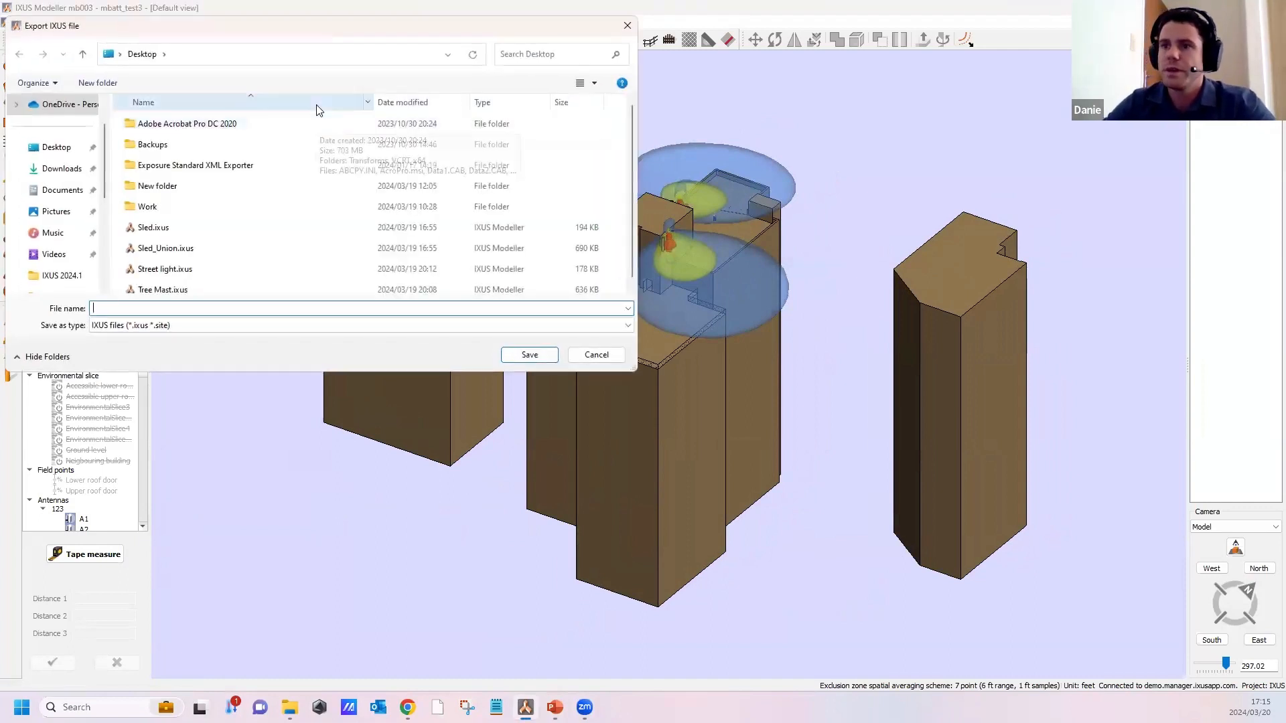
pyautogui.write('example')
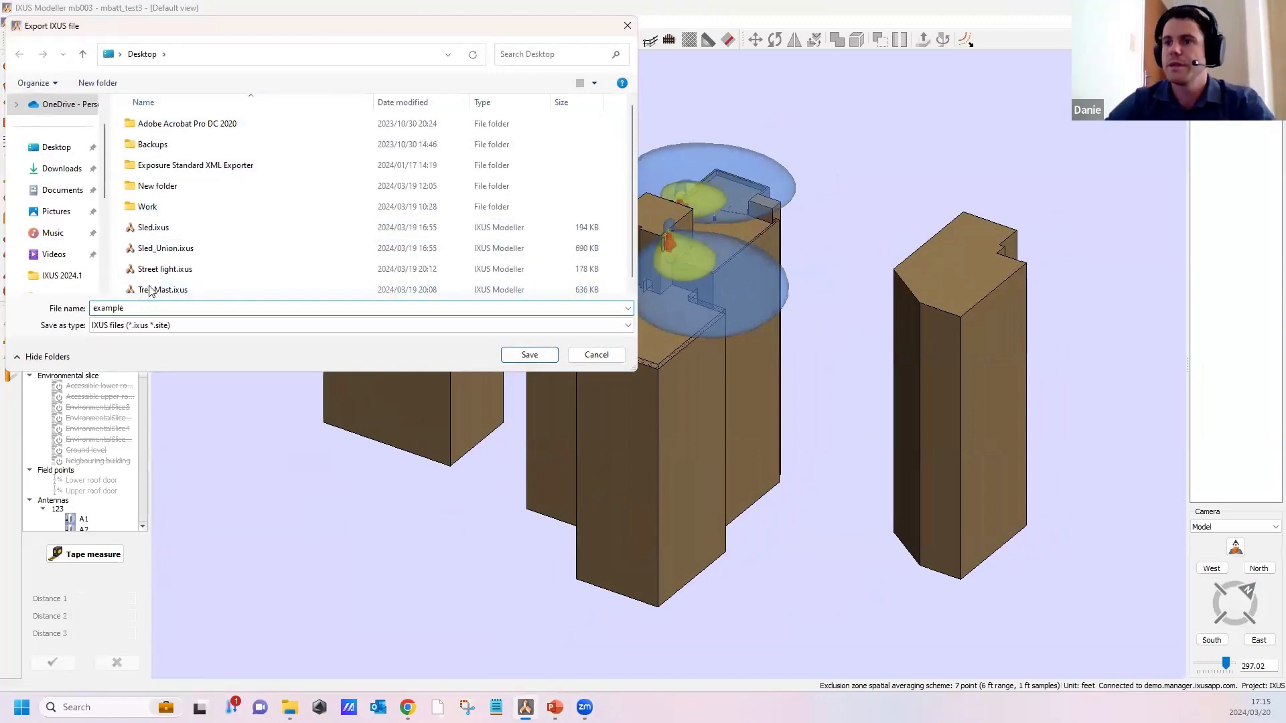
pyautogui.click(529, 354)
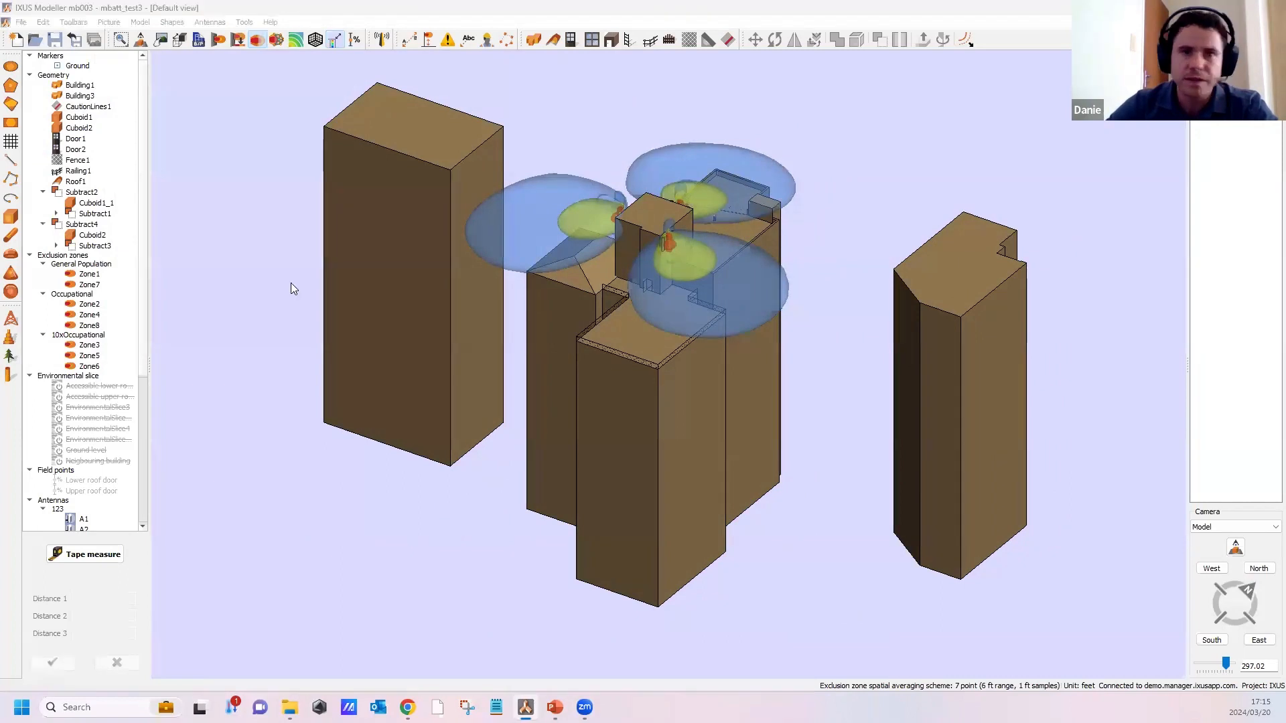
pyautogui.moveTo(291, 282); pyautogui.dragTo(446, 277)
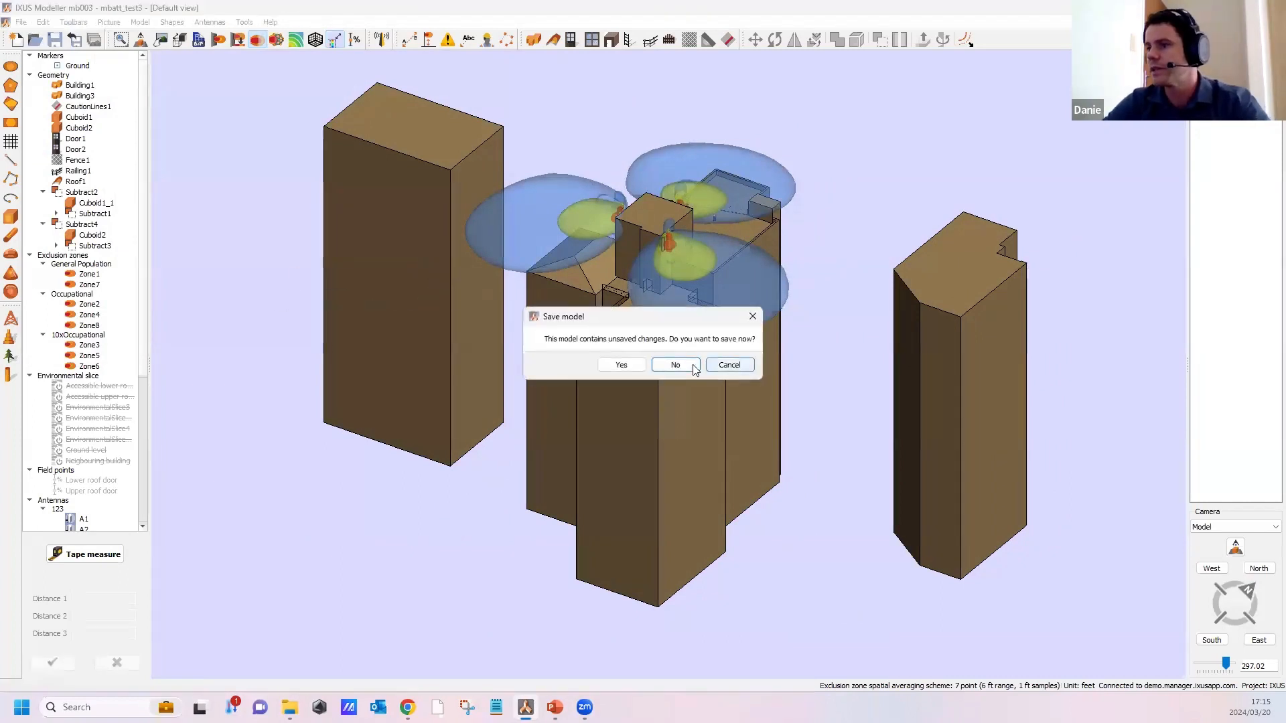
pyautogui.click(626, 367)
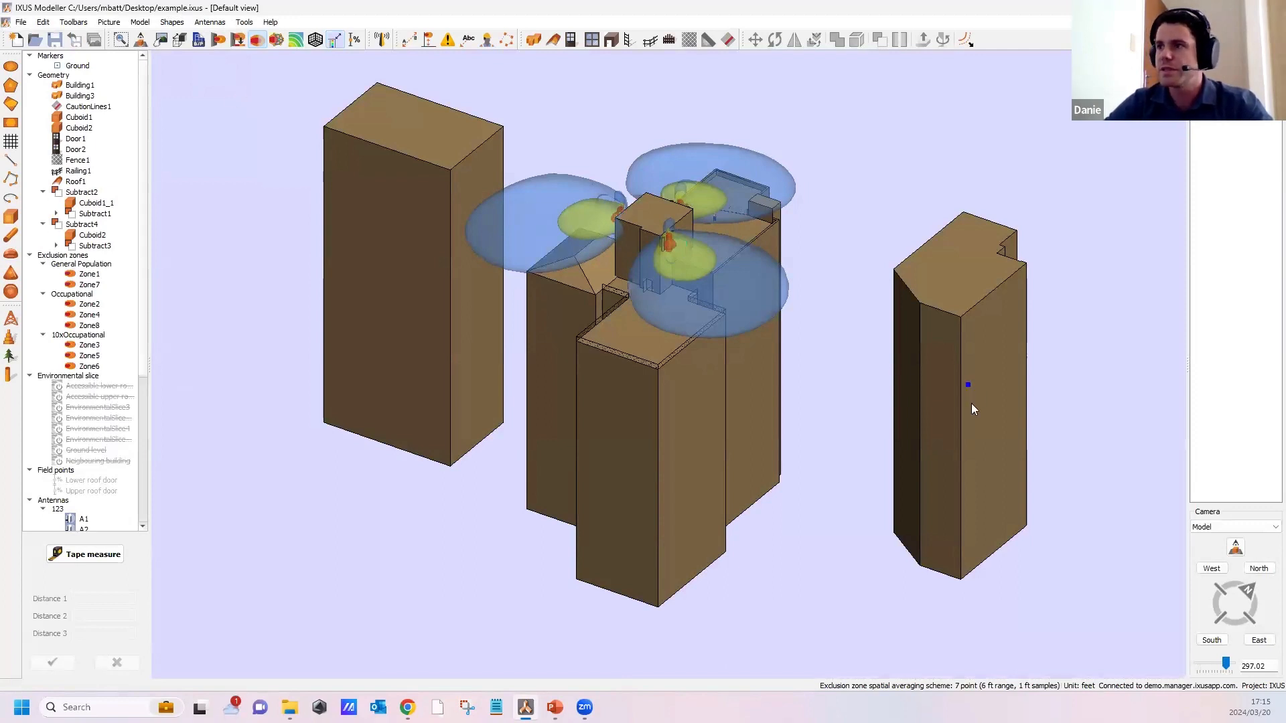
pyautogui.moveTo(895, 453); pyautogui.dragTo(895, 418)
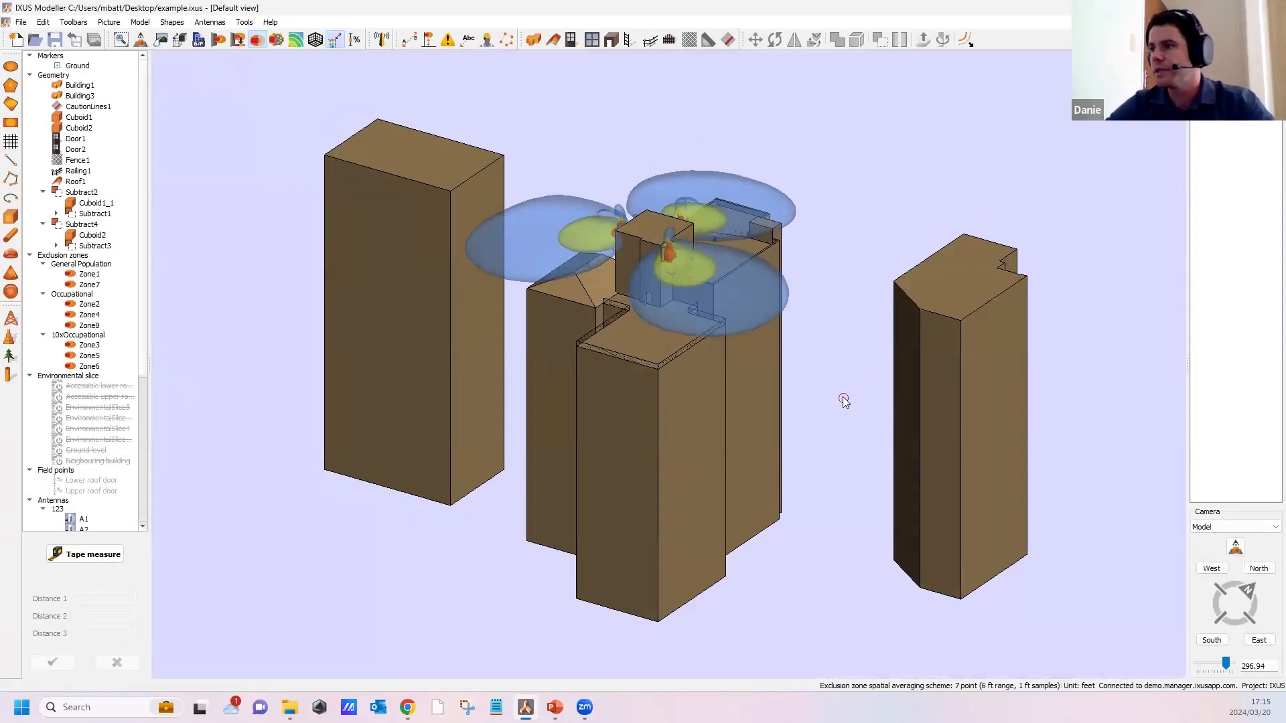
pyautogui.moveTo(844, 401); pyautogui.dragTo(703, 281)
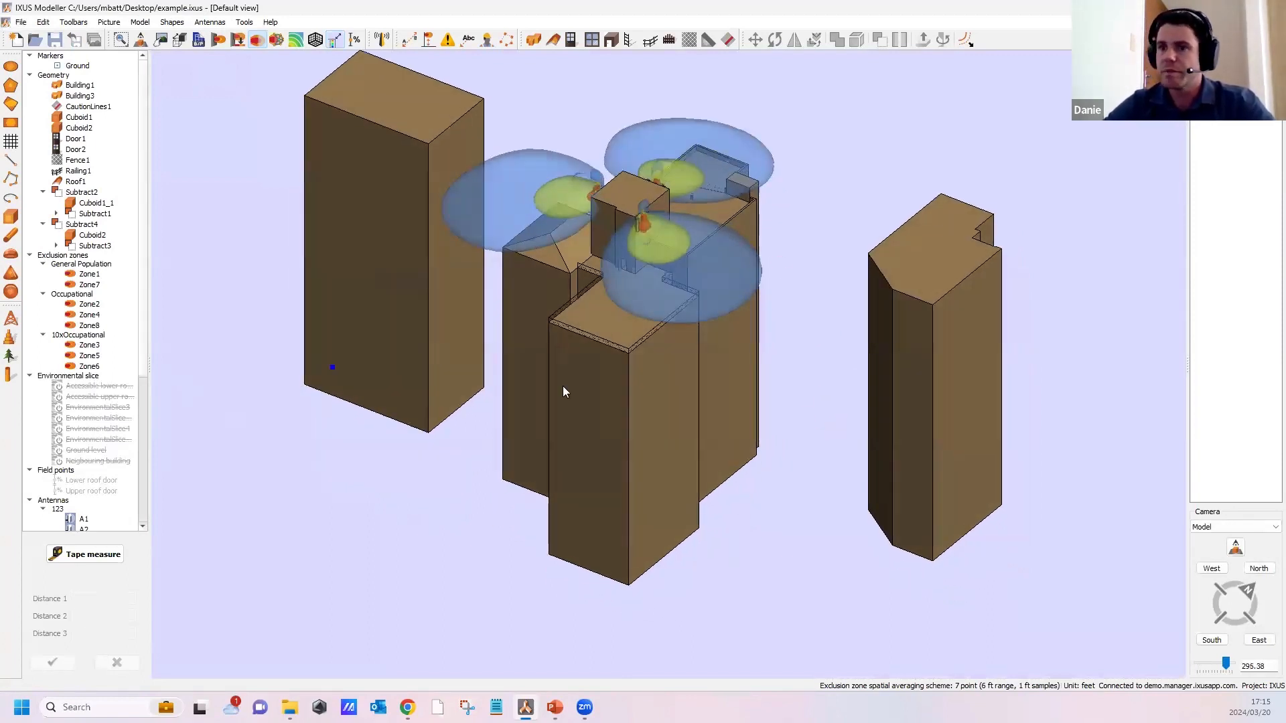
pyautogui.scroll(-3, 729, 284)
pyautogui.moveTo(761, 254); pyautogui.dragTo(704, 293, button='middle')
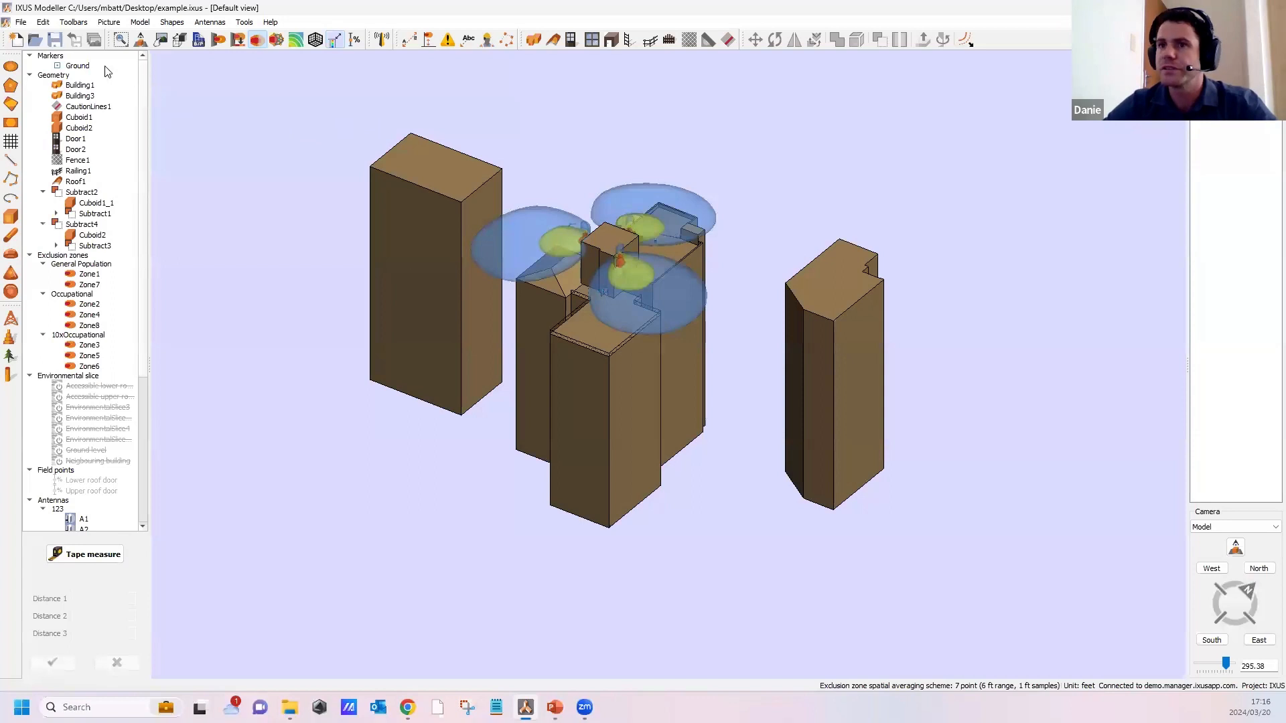
# Step: Import example.ixus from the Desktop as IXUS geometry with the name prefix example_
pyautogui.click(21, 23)
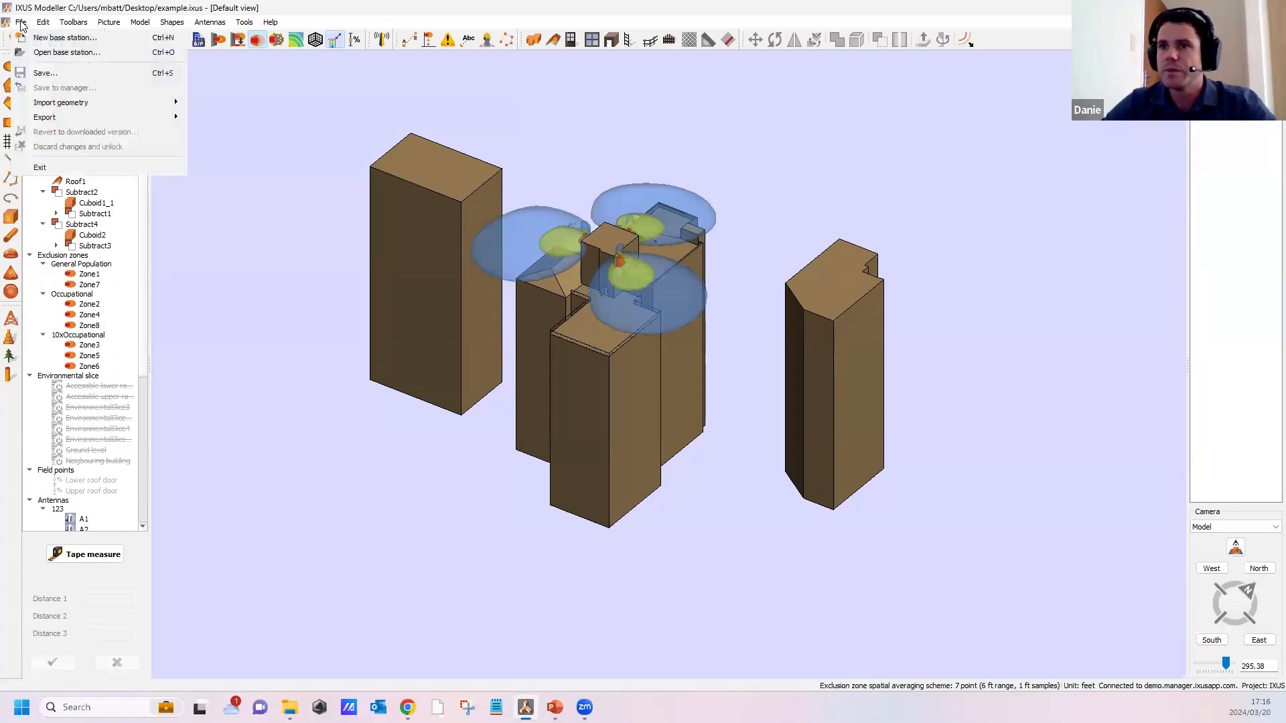
pyautogui.moveTo(56, 108)
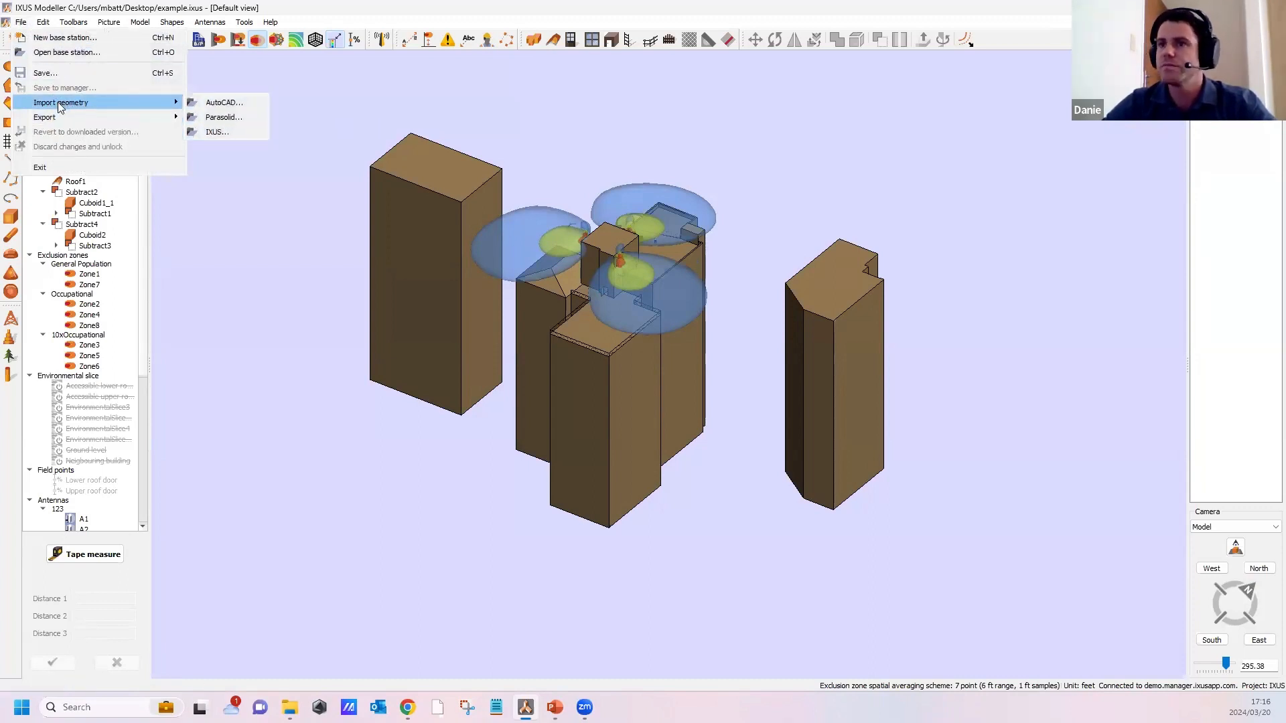
pyautogui.click(214, 130)
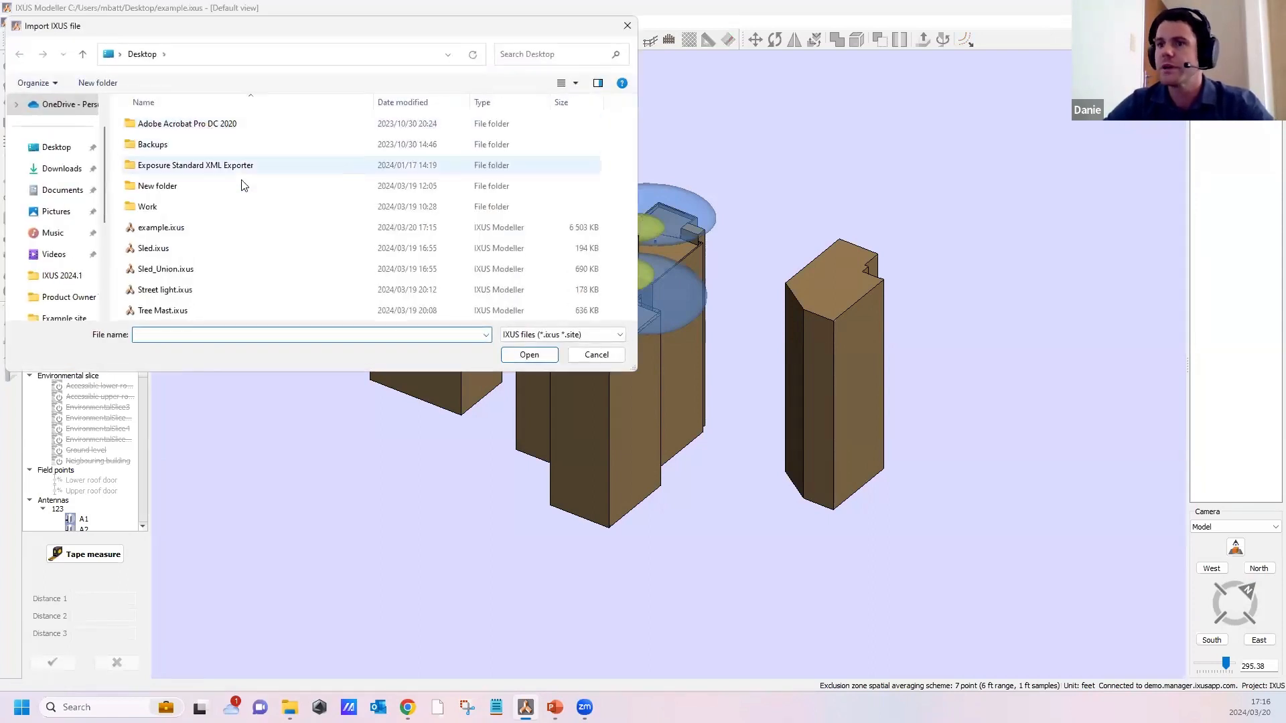
pyautogui.click(160, 227)
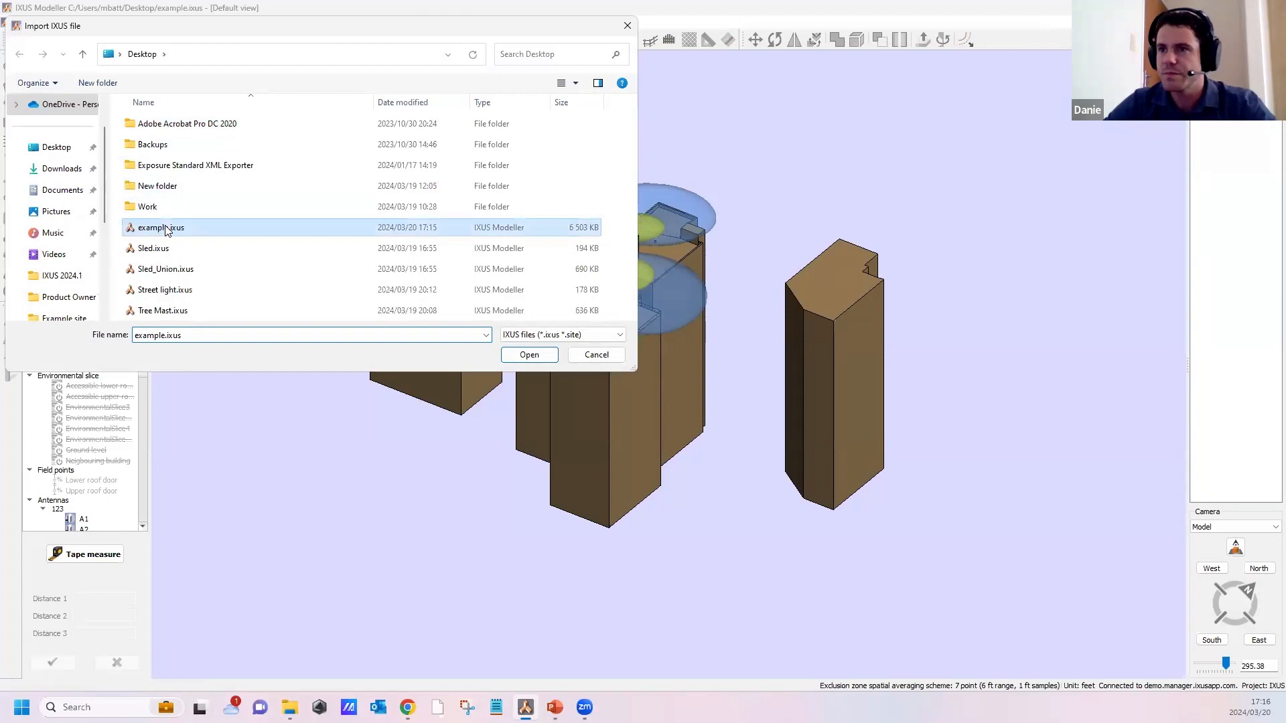
pyautogui.click(529, 357)
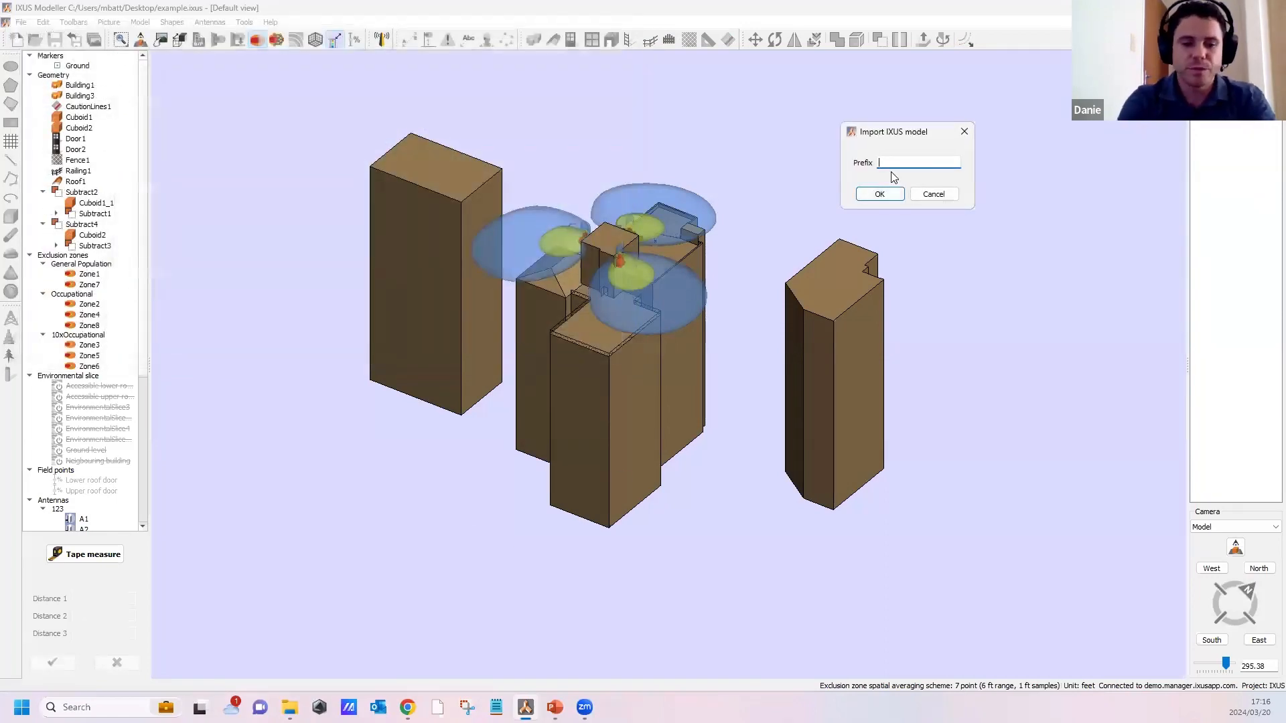
pyautogui.write('example')
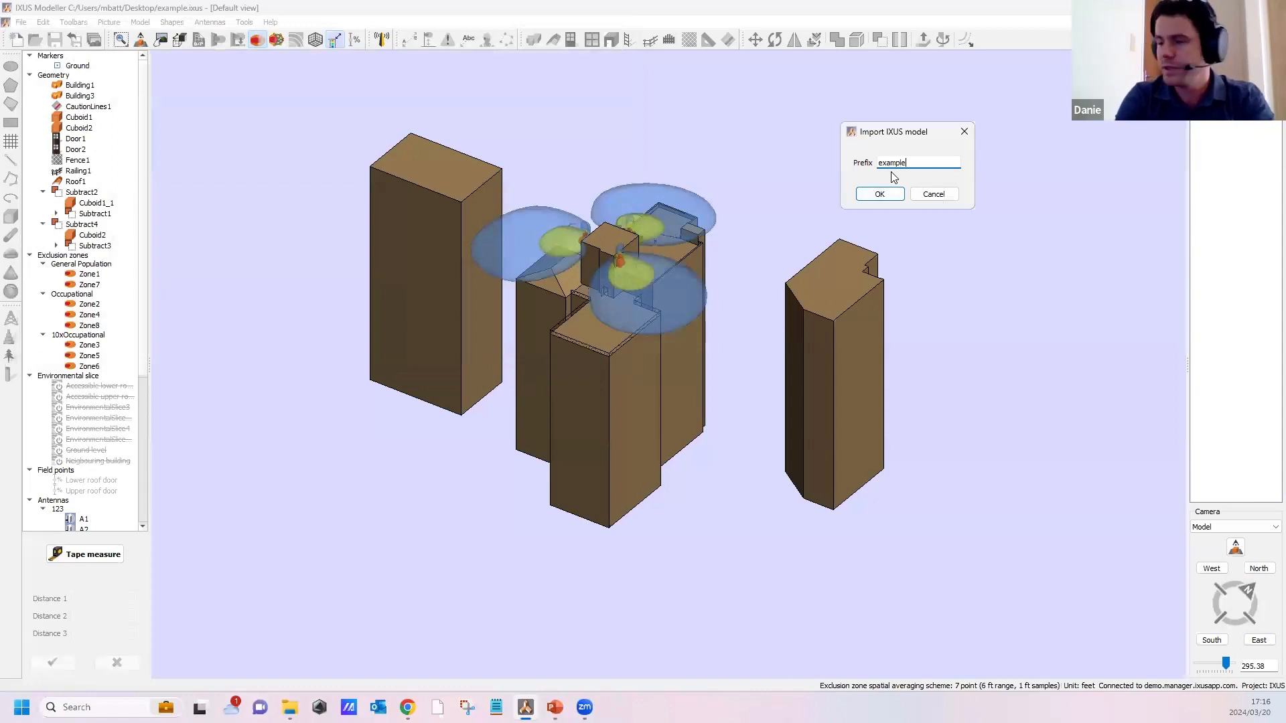
pyautogui.write('_')
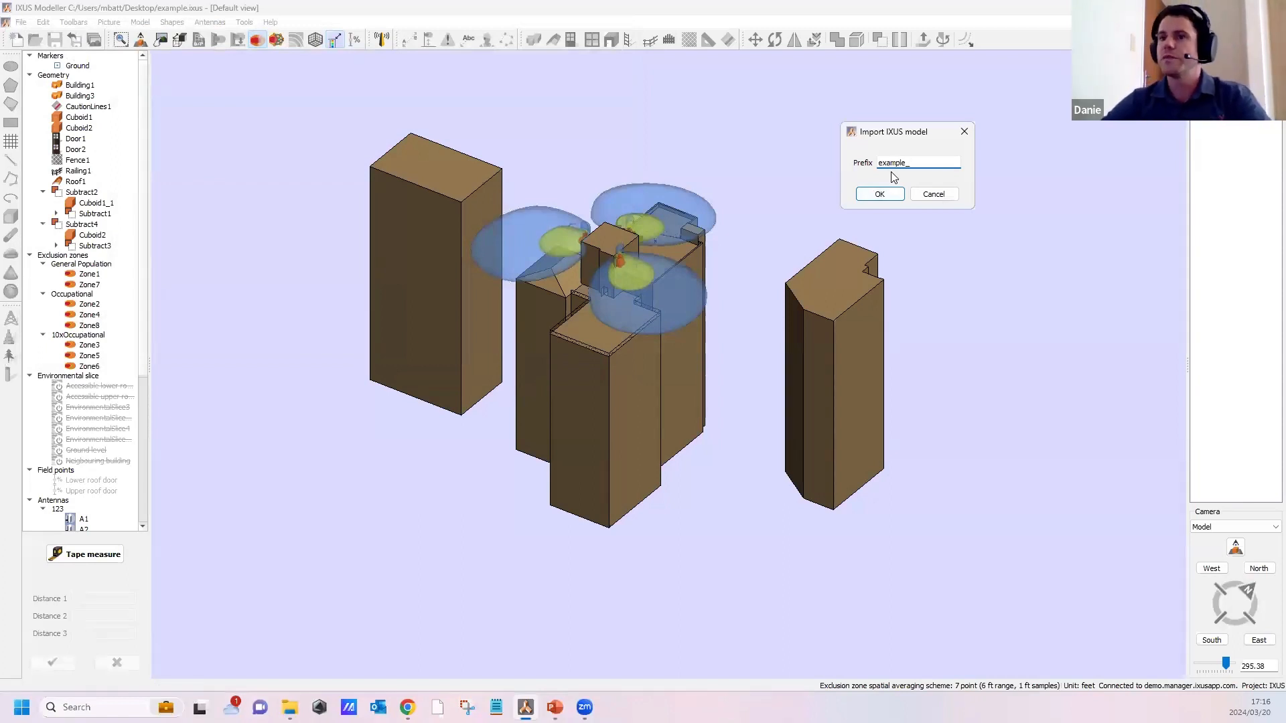
pyautogui.click(886, 194)
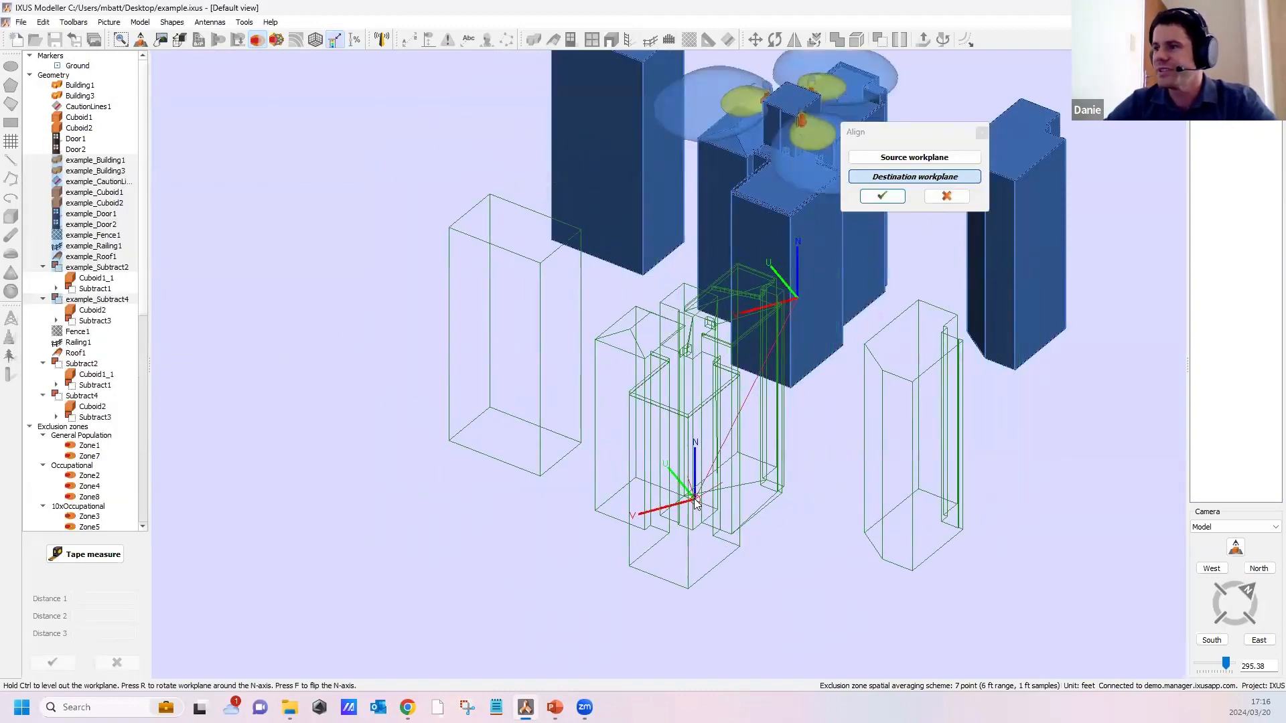
# Step: Place the imported example_ building group in the open space in front of the original buildings and accept the alignment
pyautogui.moveTo(695, 499); pyautogui.dragTo(501, 495, button='middle')
pyautogui.click(501, 495)
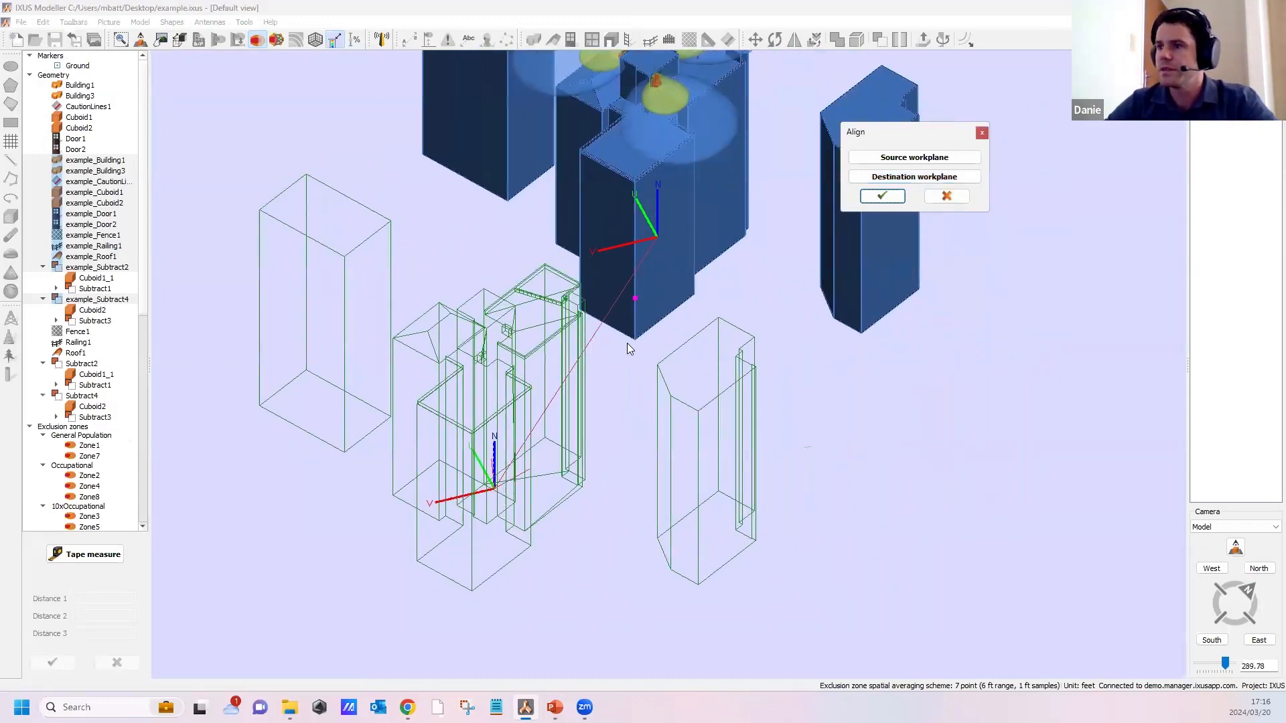
pyautogui.scroll(-4, 627, 339)
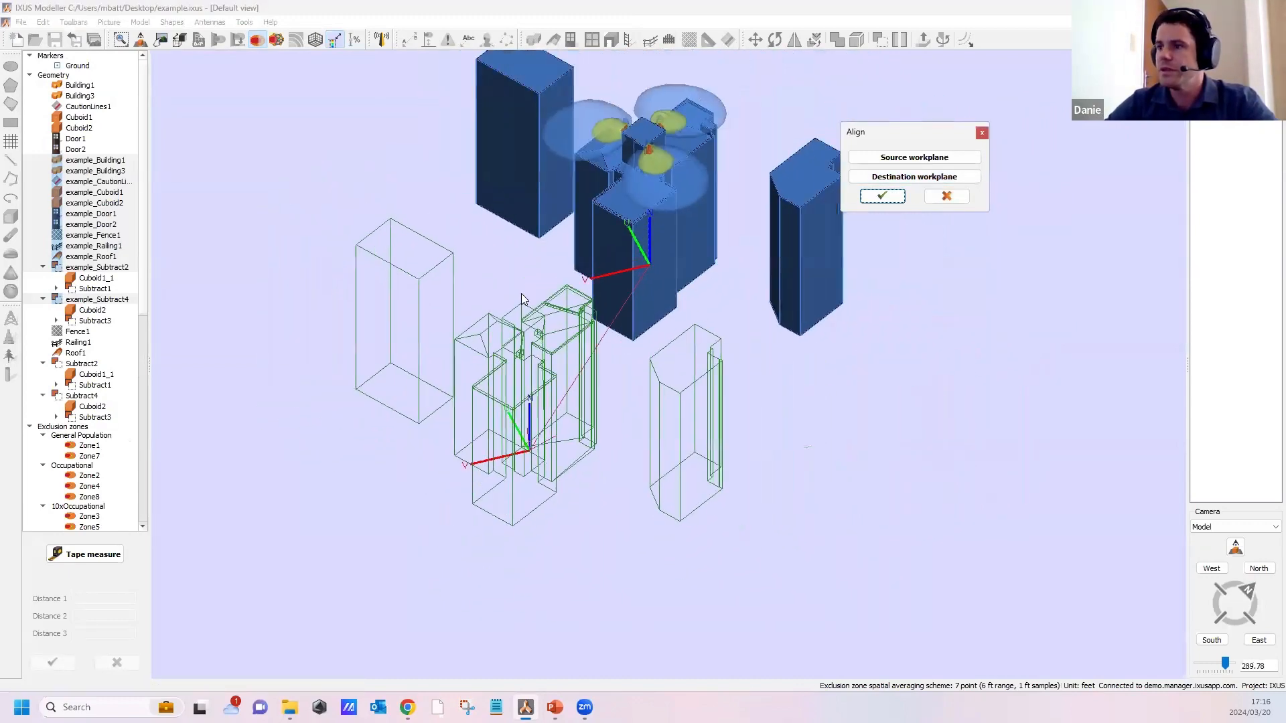
pyautogui.click(882, 196)
pyautogui.moveTo(619, 437); pyautogui.dragTo(806, 267, button='middle')
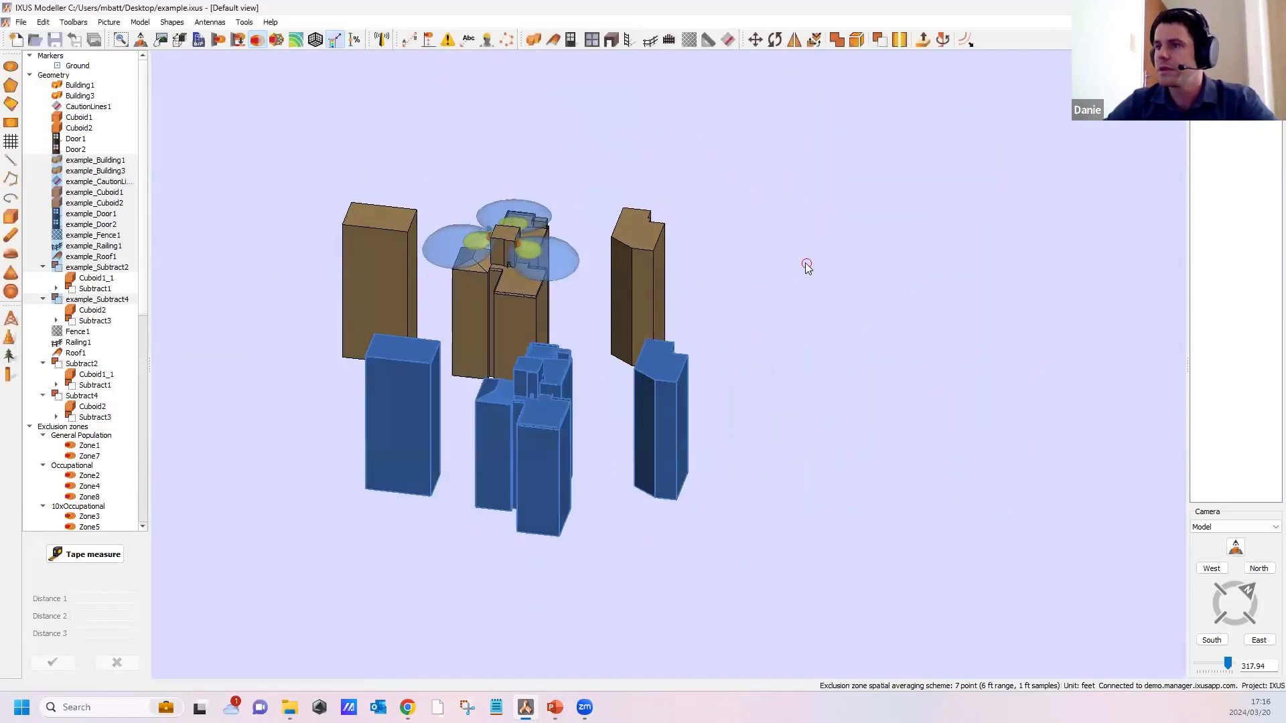
pyautogui.click(806, 267)
pyautogui.moveTo(717, 272); pyautogui.dragTo(674, 349, button='middle')
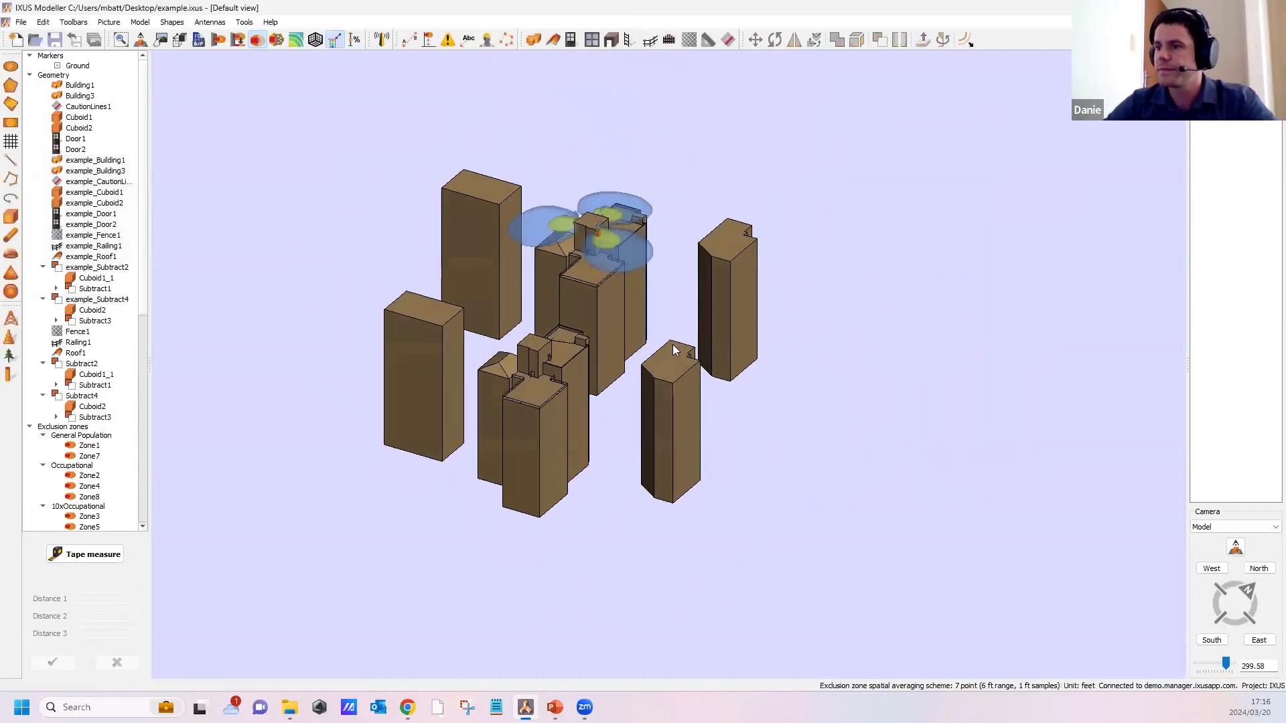
pyautogui.scroll(3, 476, 338)
pyautogui.moveTo(789, 250); pyautogui.dragTo(726, 207, button='middle')
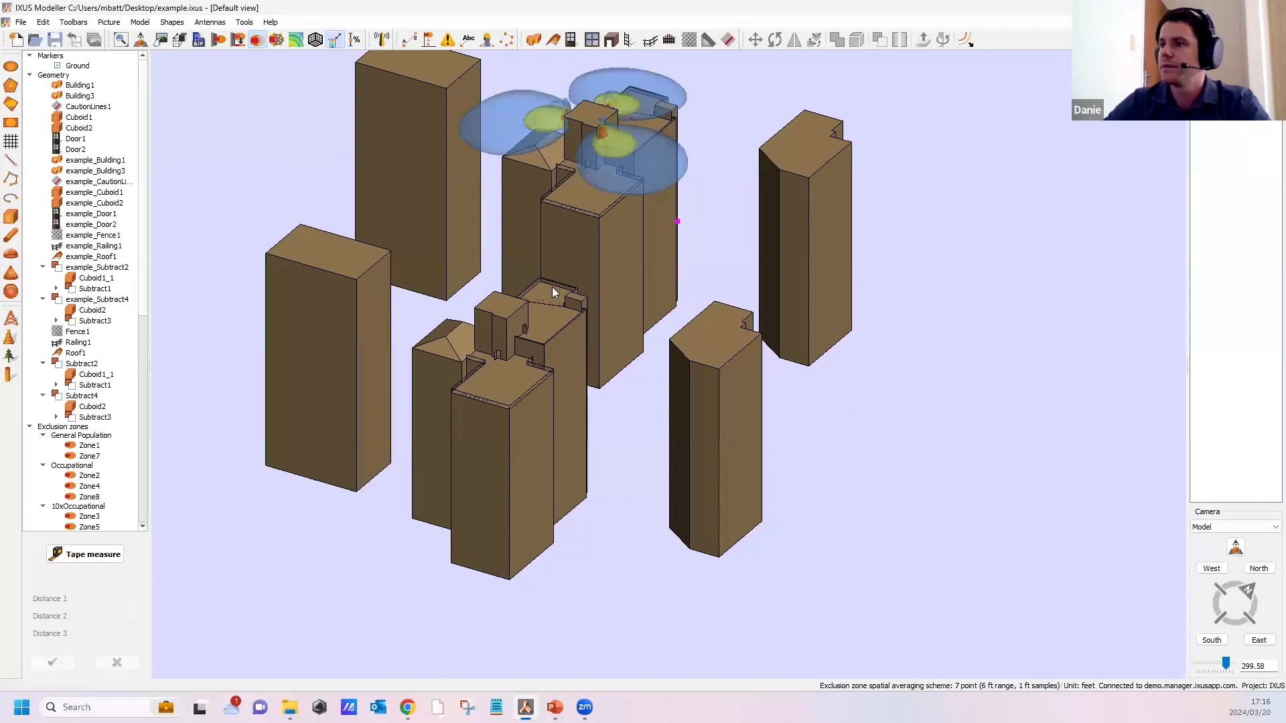
# Step: Undo the placement and import of the example_ building group
pyautogui.hotkey('ctrl', 'z')
pyautogui.hotkey('ctrl', 'z')
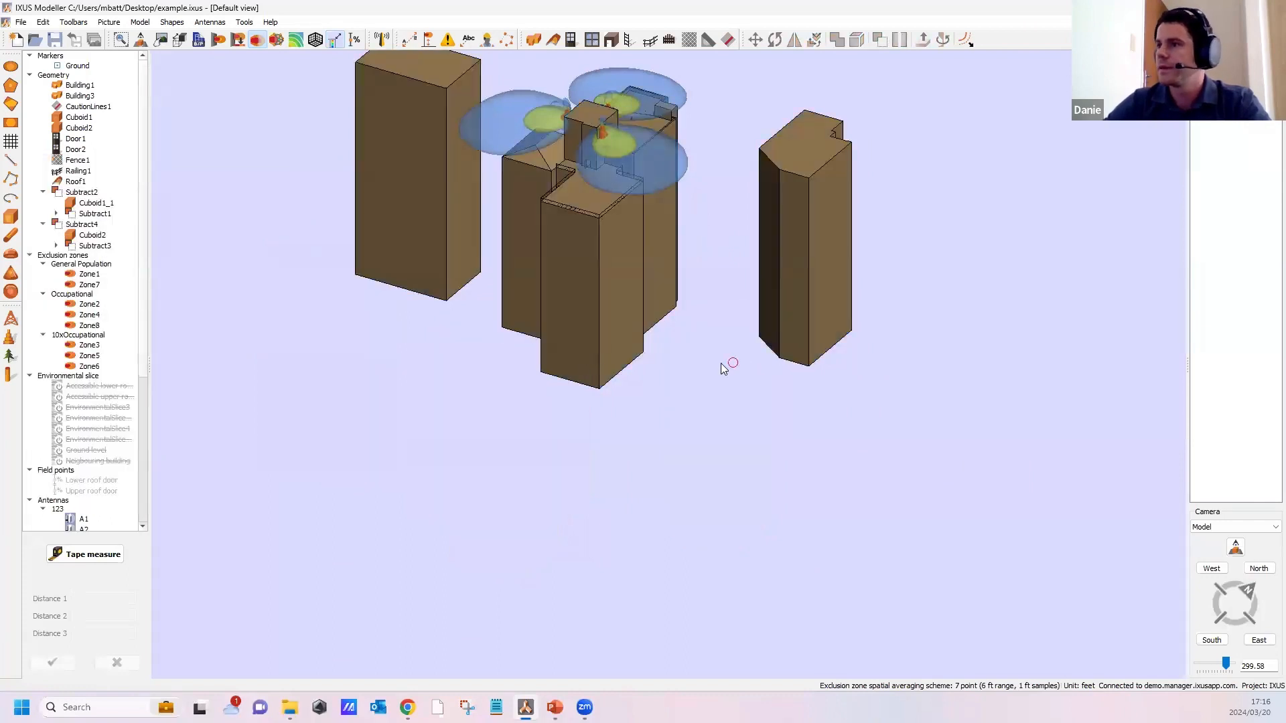
pyautogui.moveTo(713, 243); pyautogui.dragTo(675, 321, button='middle')
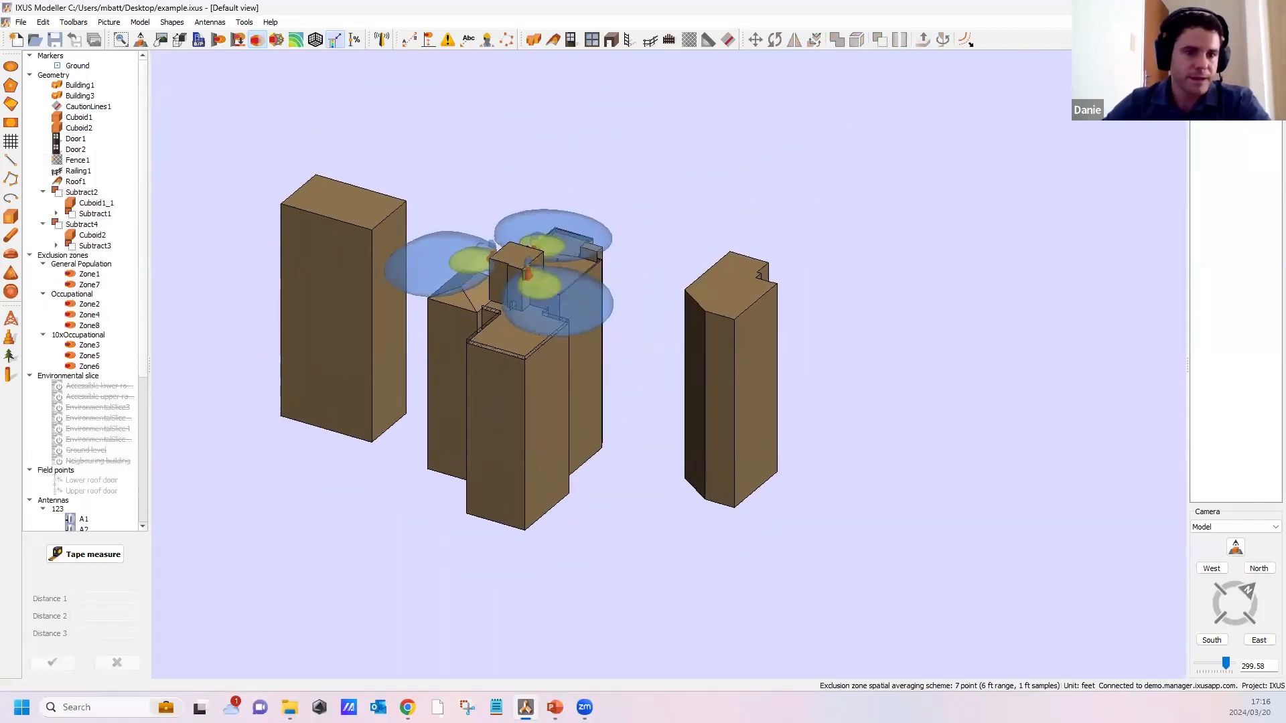
pyautogui.hotkey('alt', 'Tab')
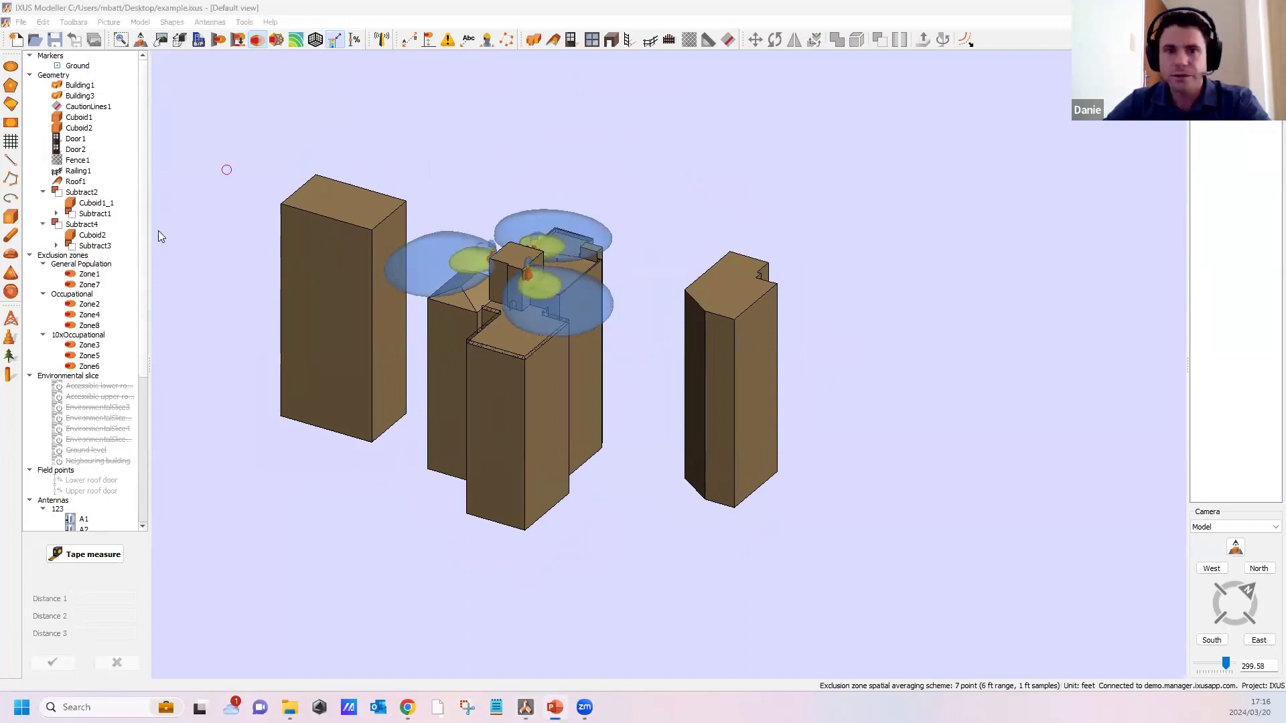
pyautogui.click(361, 172)
pyautogui.moveTo(259, 134); pyautogui.dragTo(274, 133, button='middle')
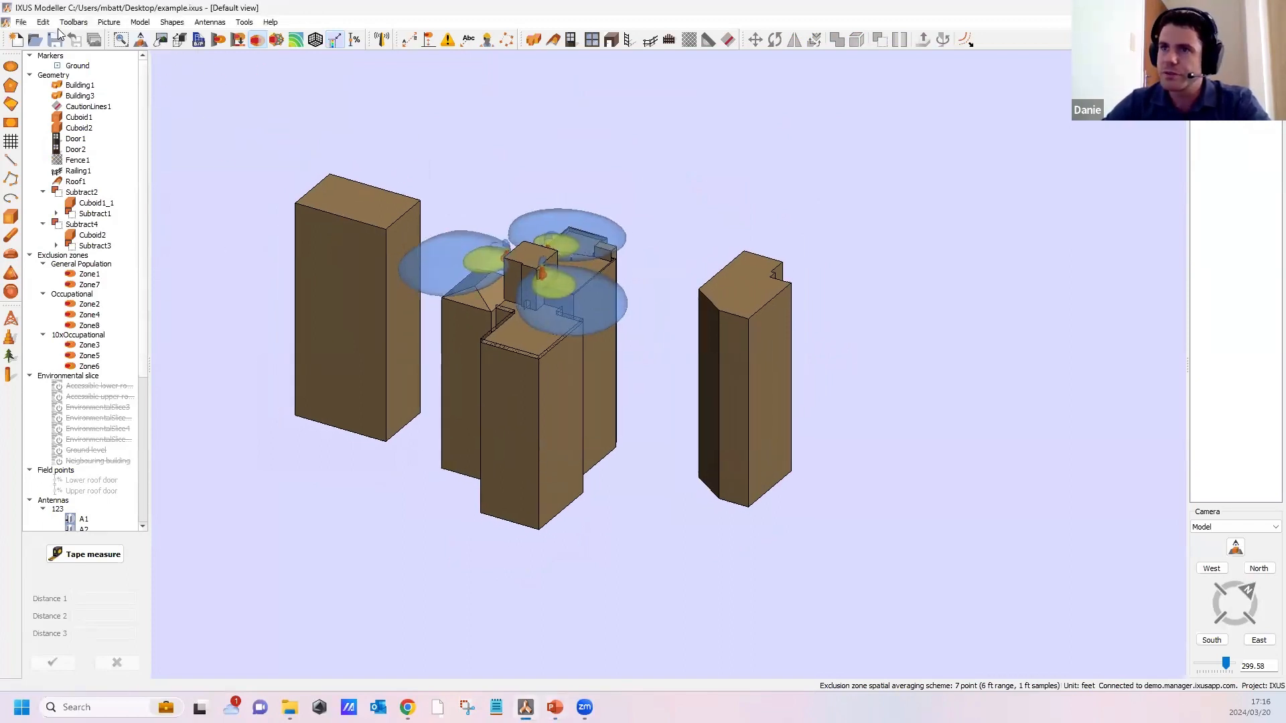
# Step: Import Street light.ixus from the Desktop as IXUS geometry with the name prefix Streetlight_
pyautogui.click(21, 23)
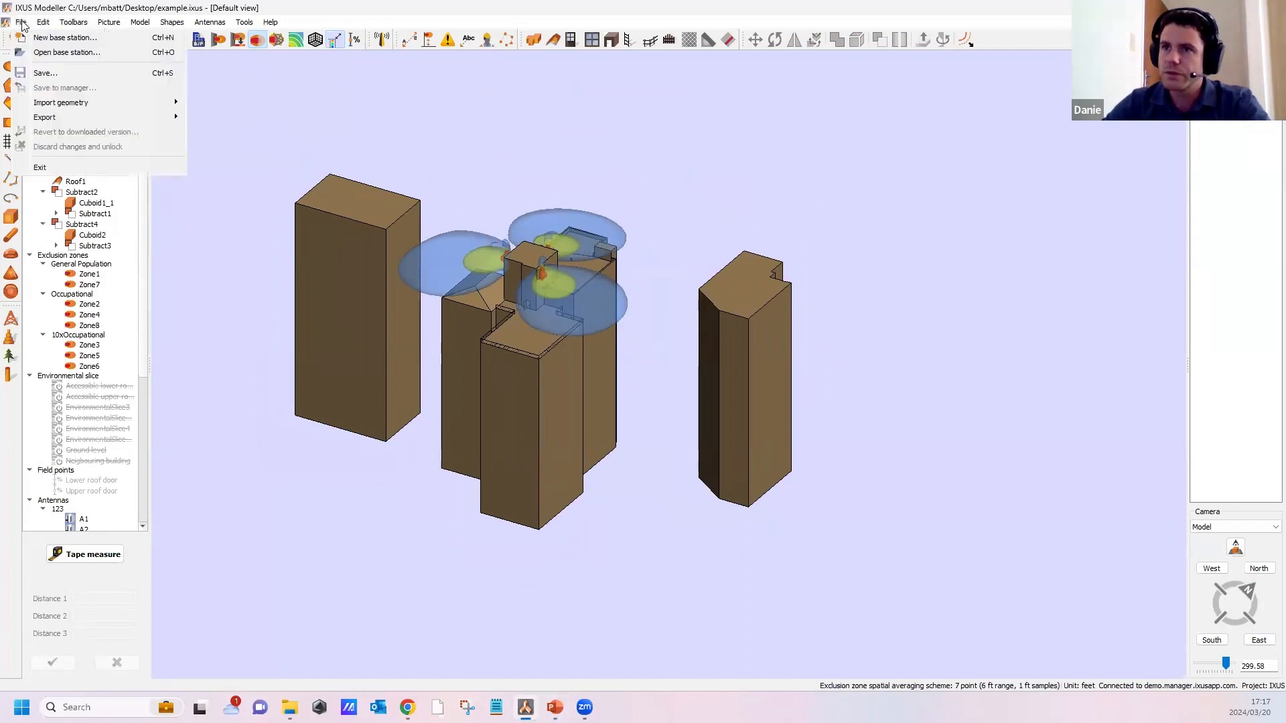
pyautogui.moveTo(59, 103)
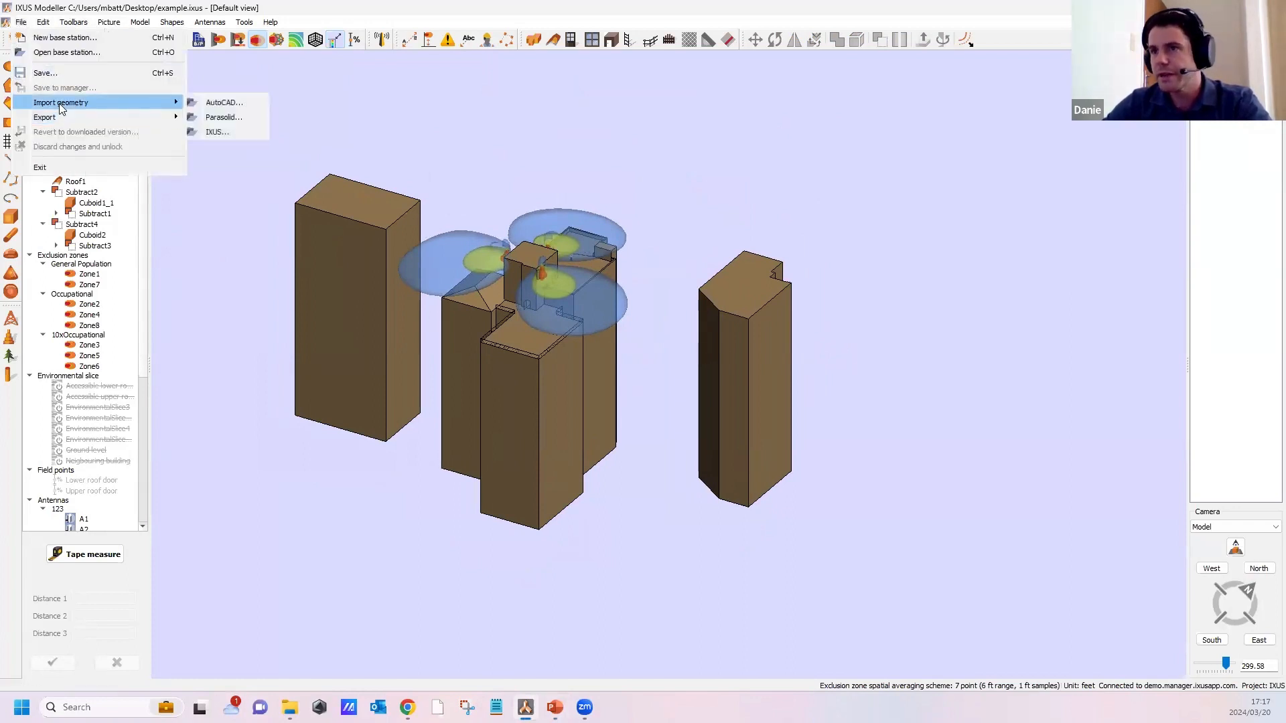
pyautogui.click(214, 132)
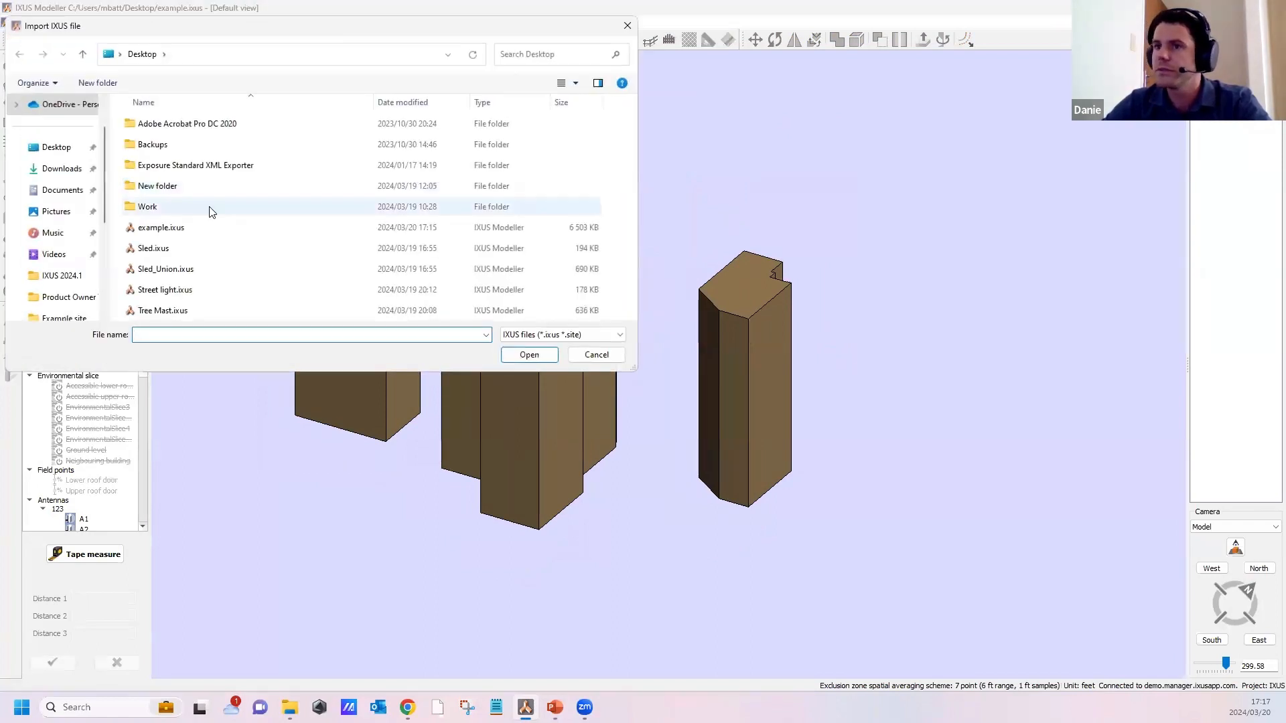
pyautogui.click(176, 293)
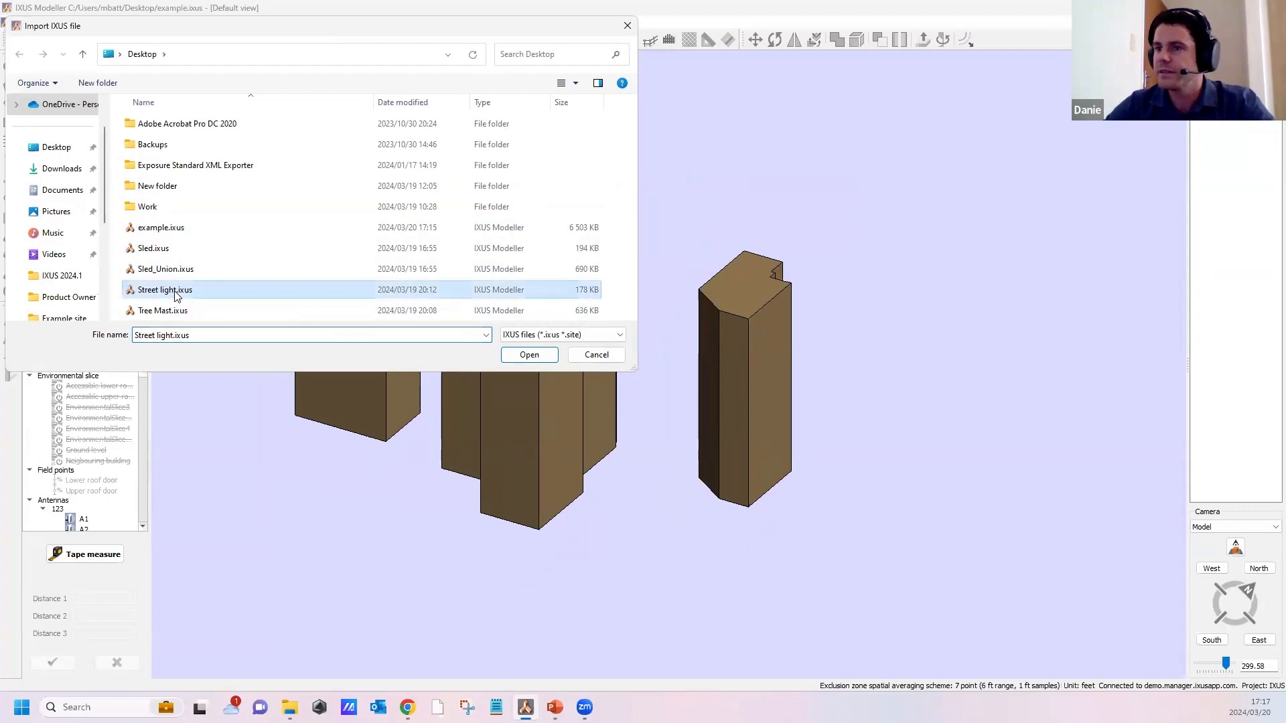
pyautogui.click(530, 356)
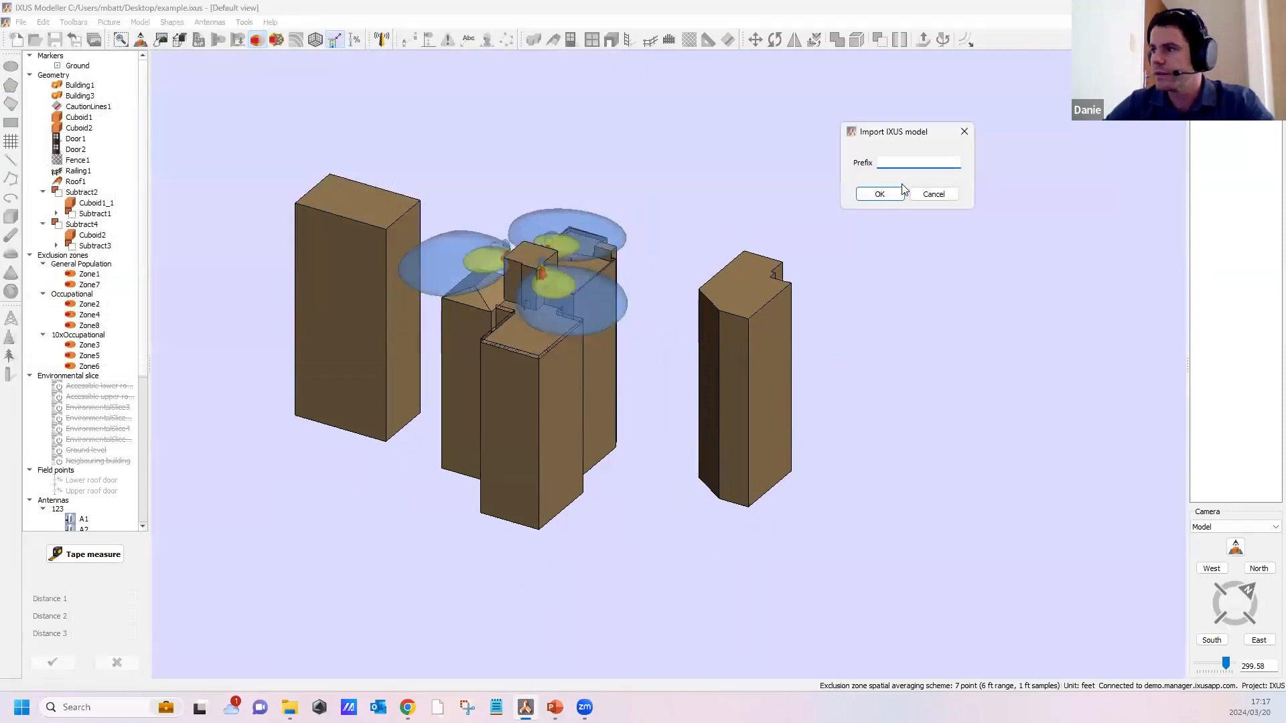
pyautogui.write('Street')
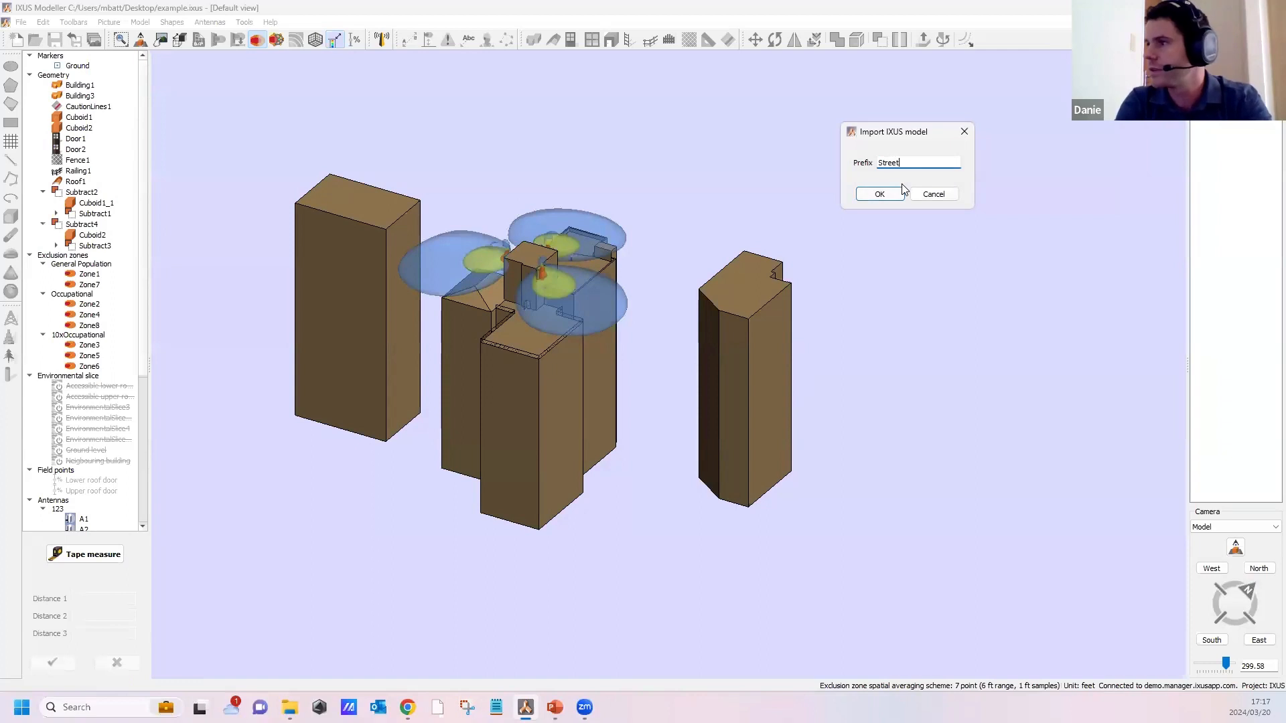
pyautogui.write('light_')
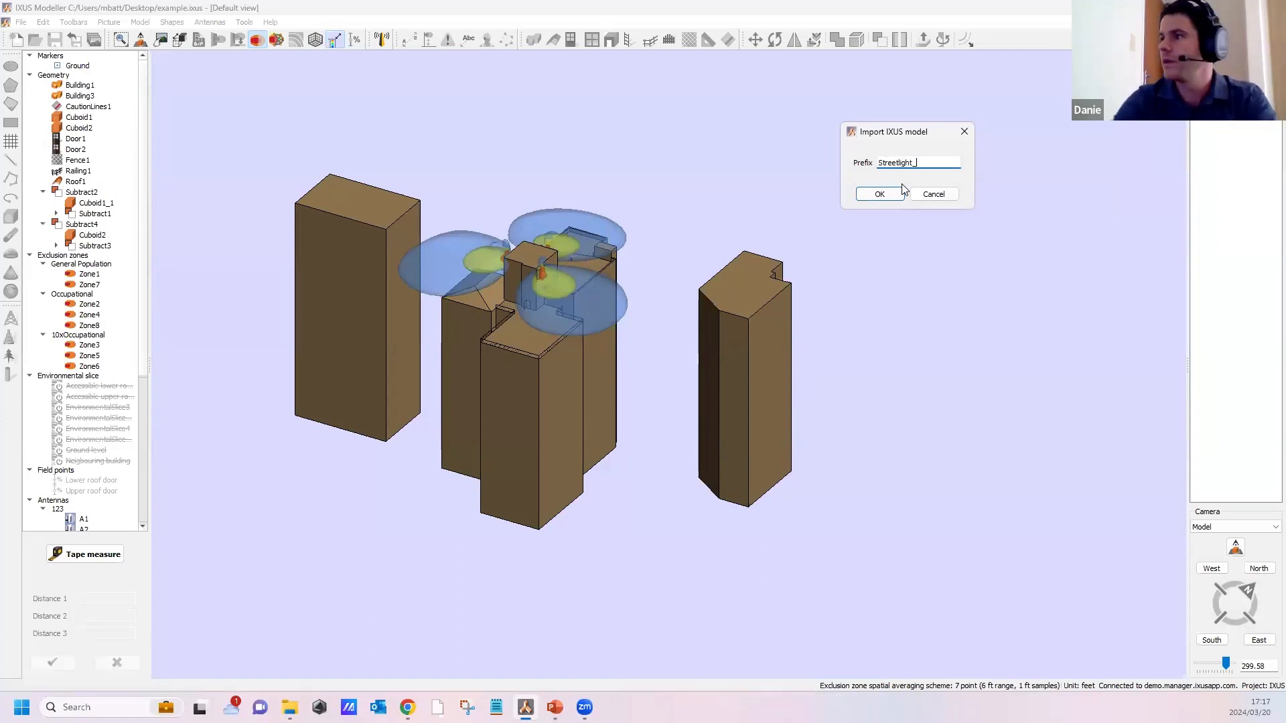
pyautogui.click(880, 193)
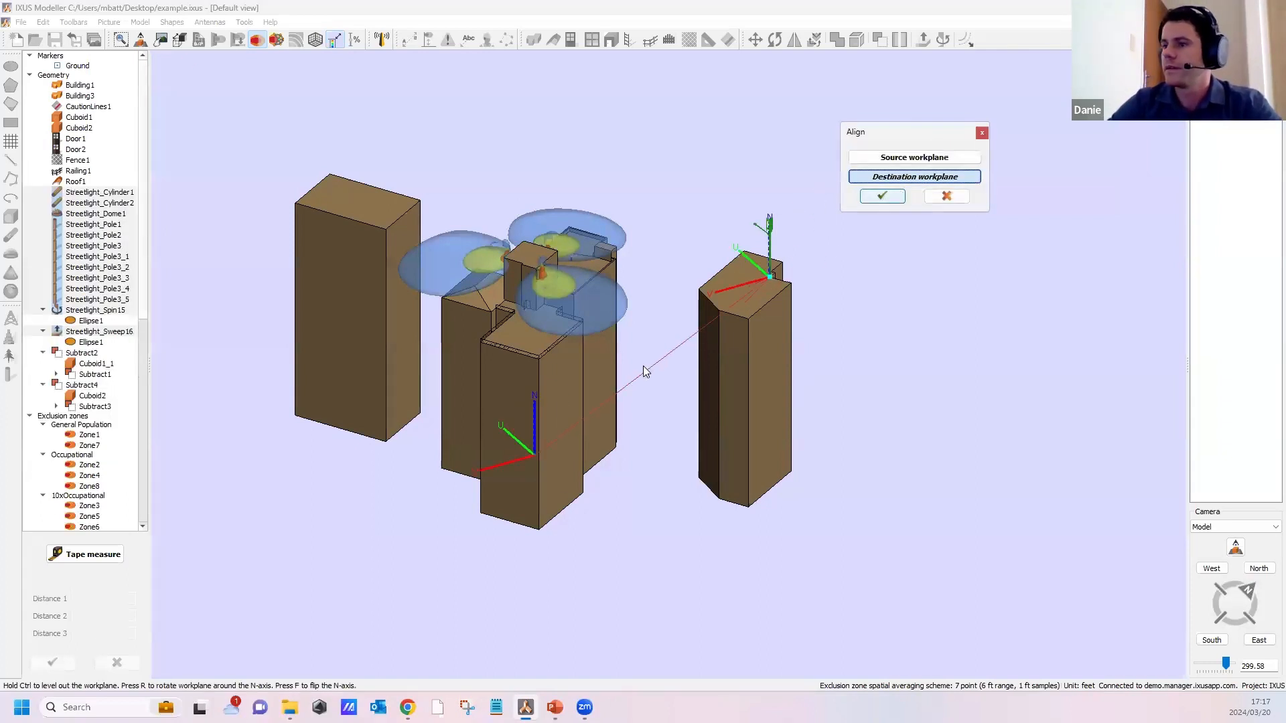
# Step: Place the imported street light near the base of the central building and accept the alignment
pyautogui.moveTo(635, 486); pyautogui.dragTo(699, 404, button='middle')
pyautogui.scroll(5, 513, 448)
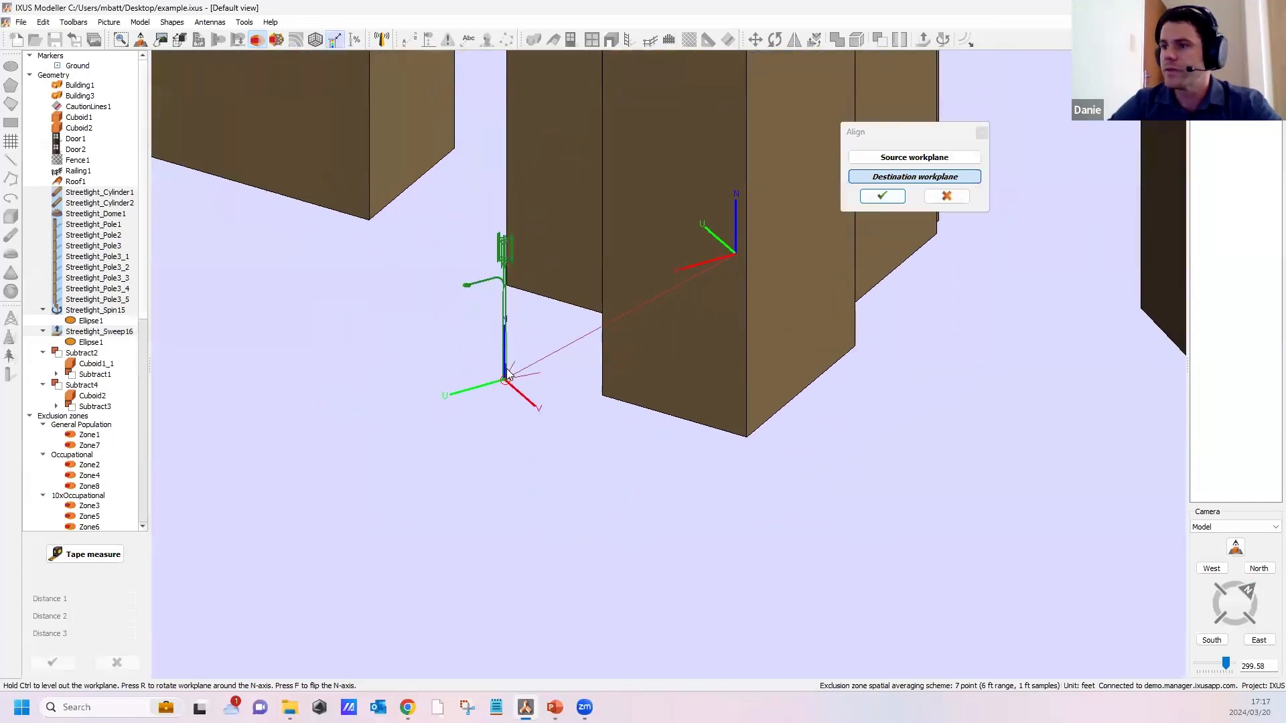
pyautogui.click(507, 367)
pyautogui.click(881, 198)
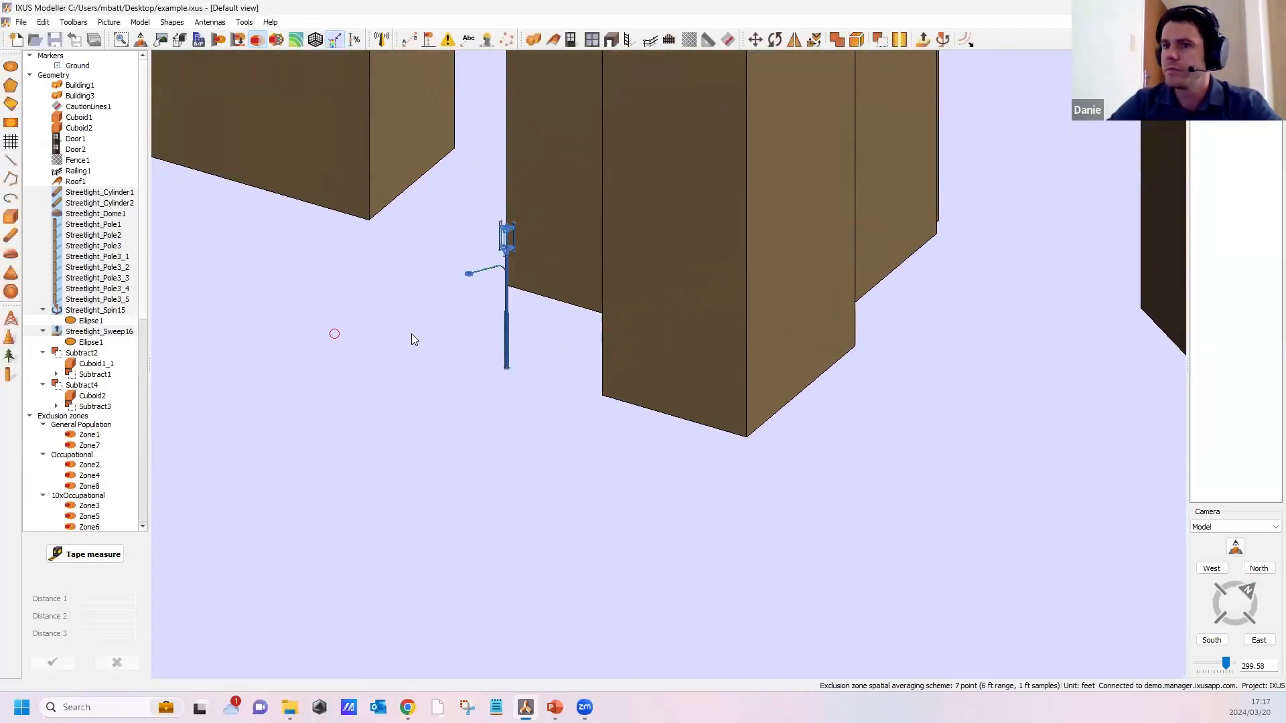
# Step: Examine the imported street light up close, checking its main pole, lamp arm and the antenna mounting frame at the top
pyautogui.moveTo(411, 333); pyautogui.dragTo(693, 438)
pyautogui.scroll(4, 478, 362)
pyautogui.click(600, 553)
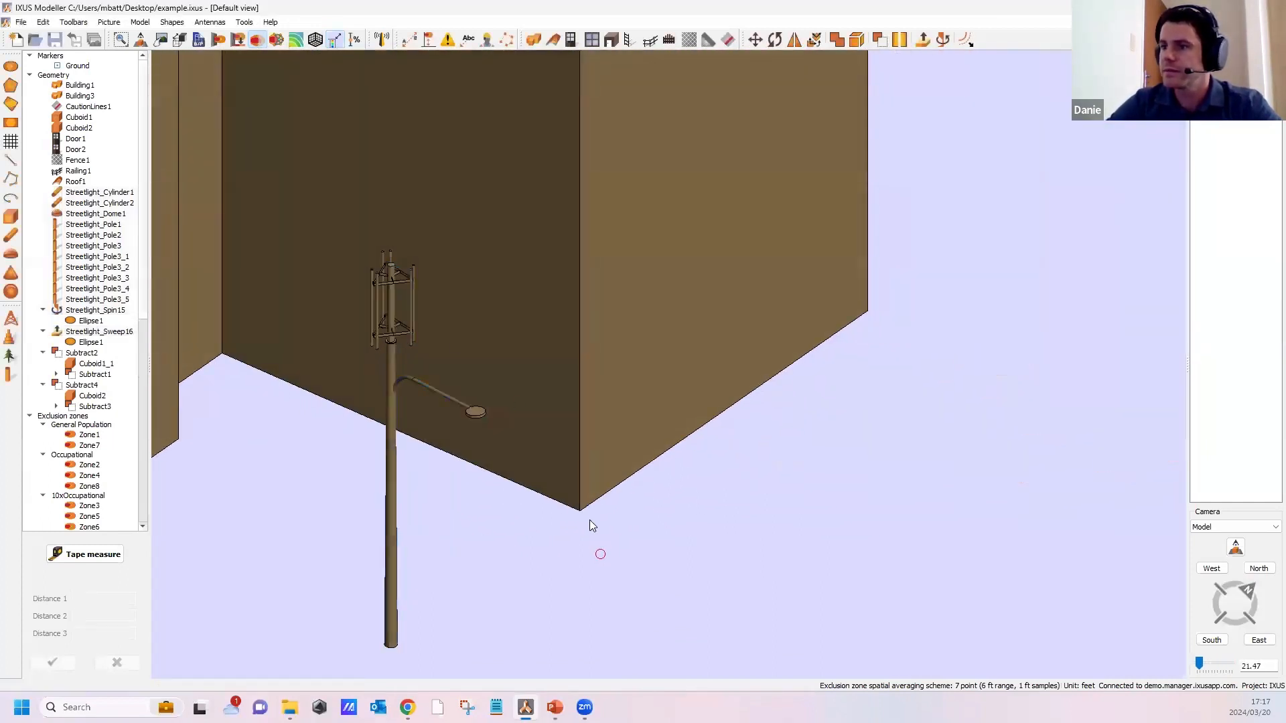
pyautogui.moveTo(570, 453); pyautogui.dragTo(674, 351, button='middle')
pyautogui.moveTo(673, 351); pyautogui.dragTo(612, 345)
pyautogui.click(534, 312)
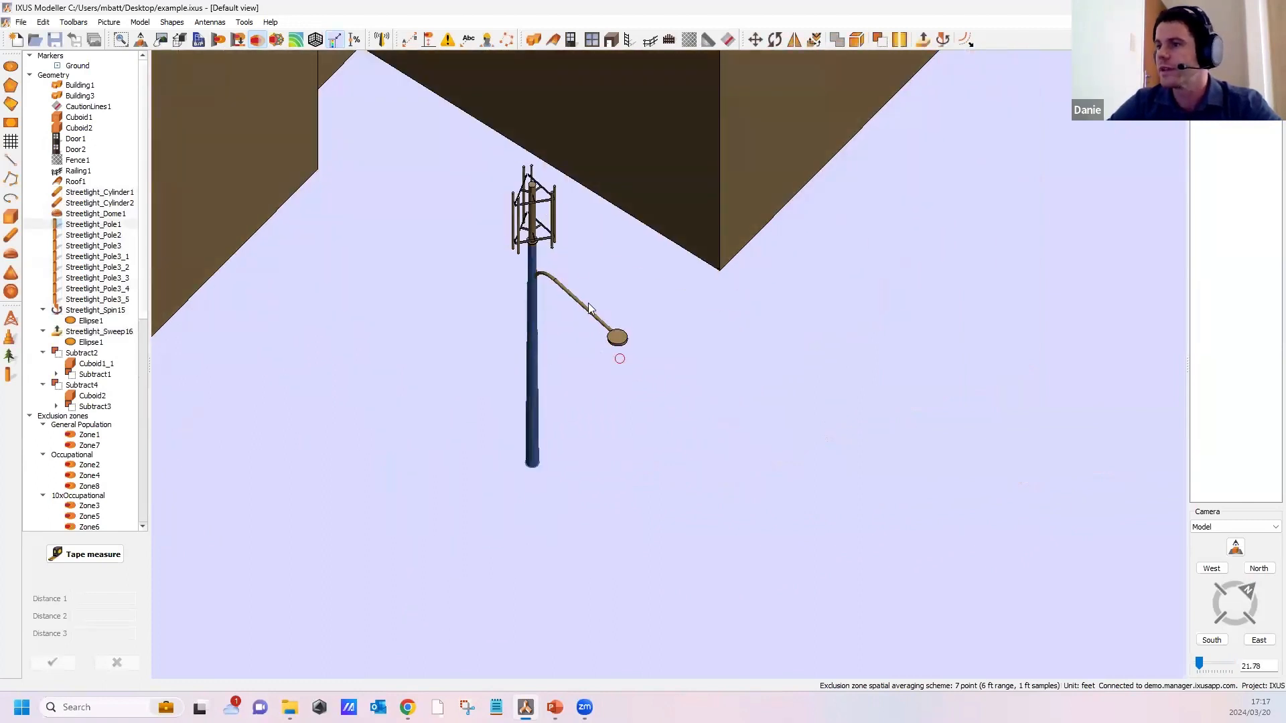
pyautogui.moveTo(573, 259); pyautogui.dragTo(548, 209)
pyautogui.click(550, 210)
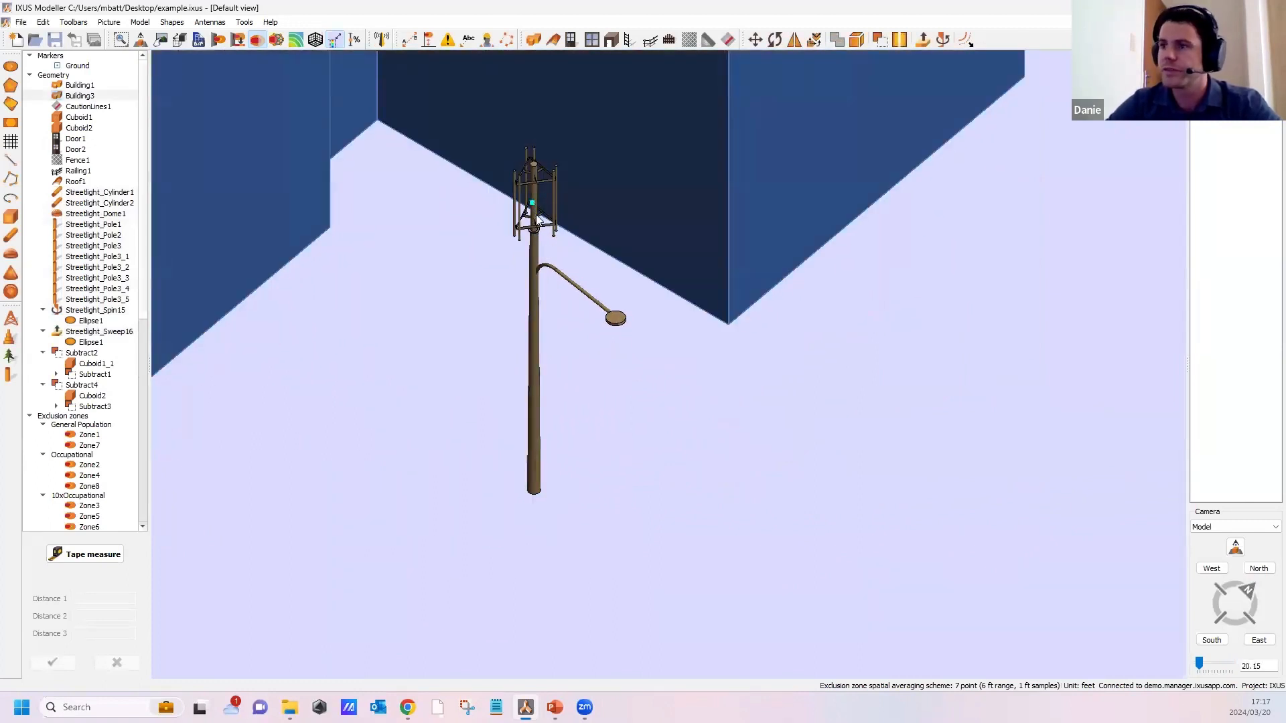
pyautogui.click(537, 217)
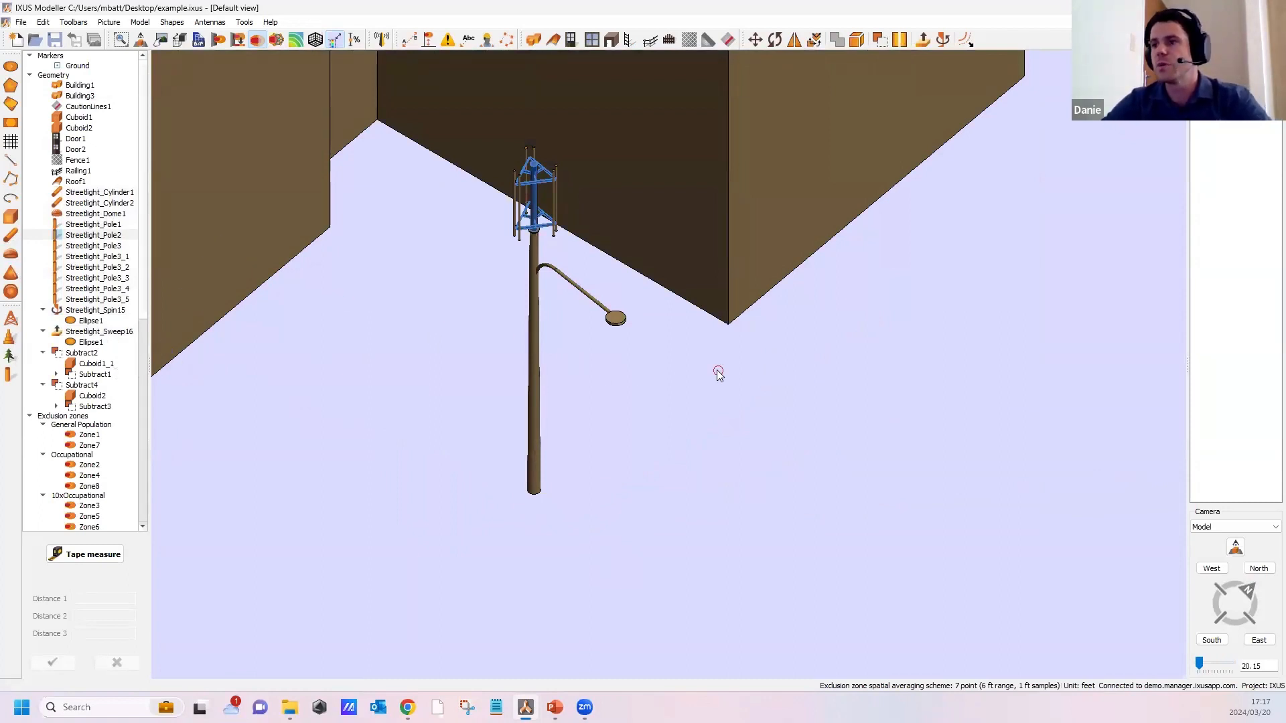
pyautogui.moveTo(718, 372); pyautogui.dragTo(690, 438)
pyautogui.scroll(-4, 690, 416)
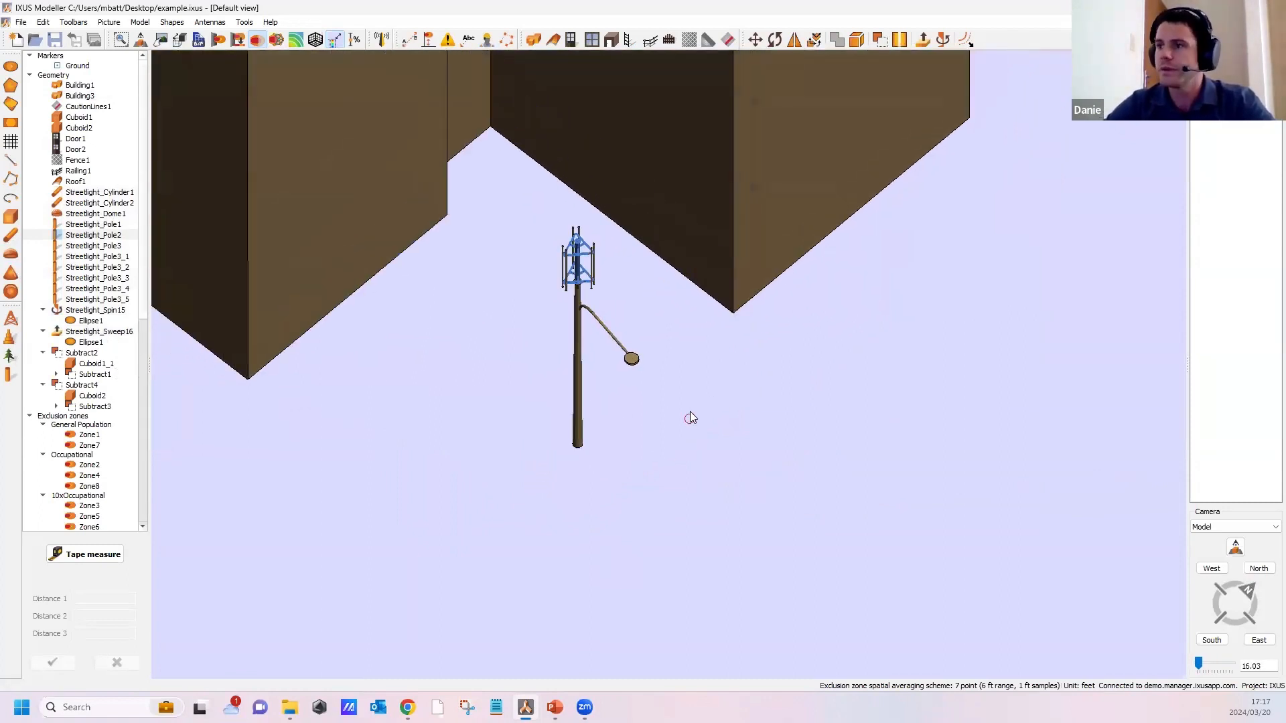
# Step: Hide the exclusion zones around the rooftop antennas of the central building
pyautogui.moveTo(628, 411); pyautogui.dragTo(533, 489, button='middle')
pyautogui.scroll(-3, 595, 433)
pyautogui.moveTo(613, 216); pyautogui.dragTo(567, 478, button='middle')
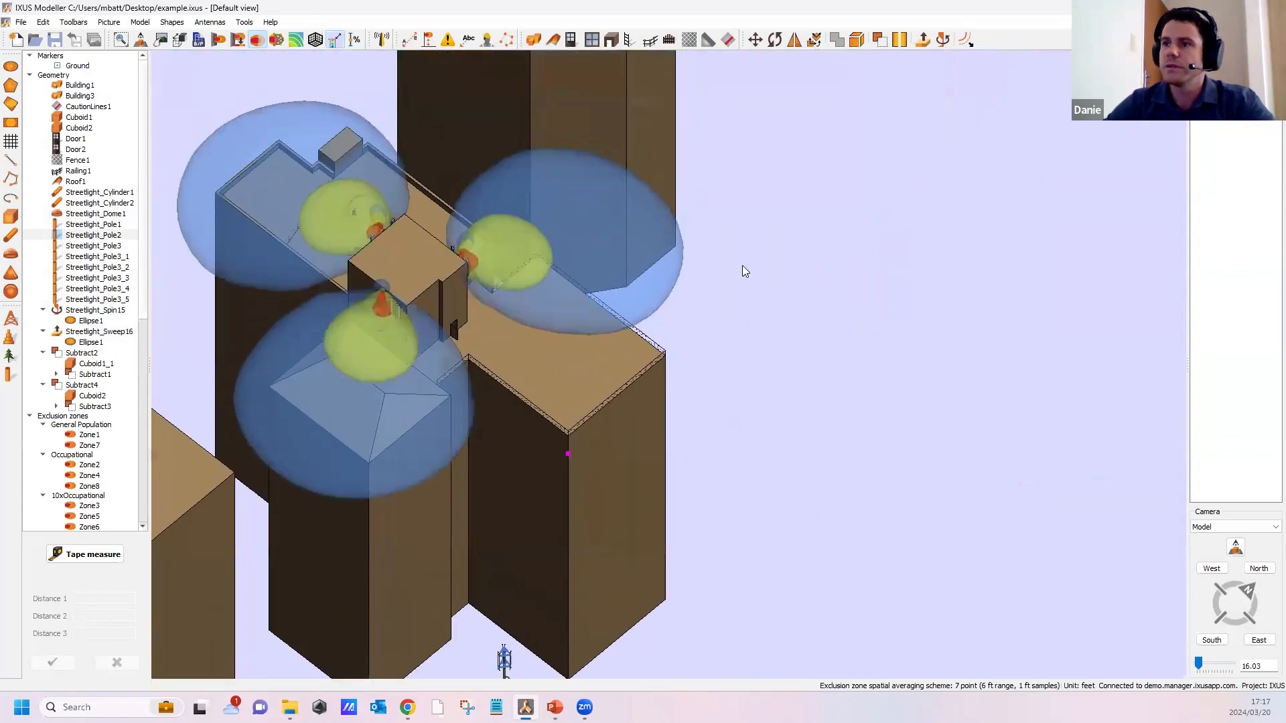
pyautogui.click(257, 40)
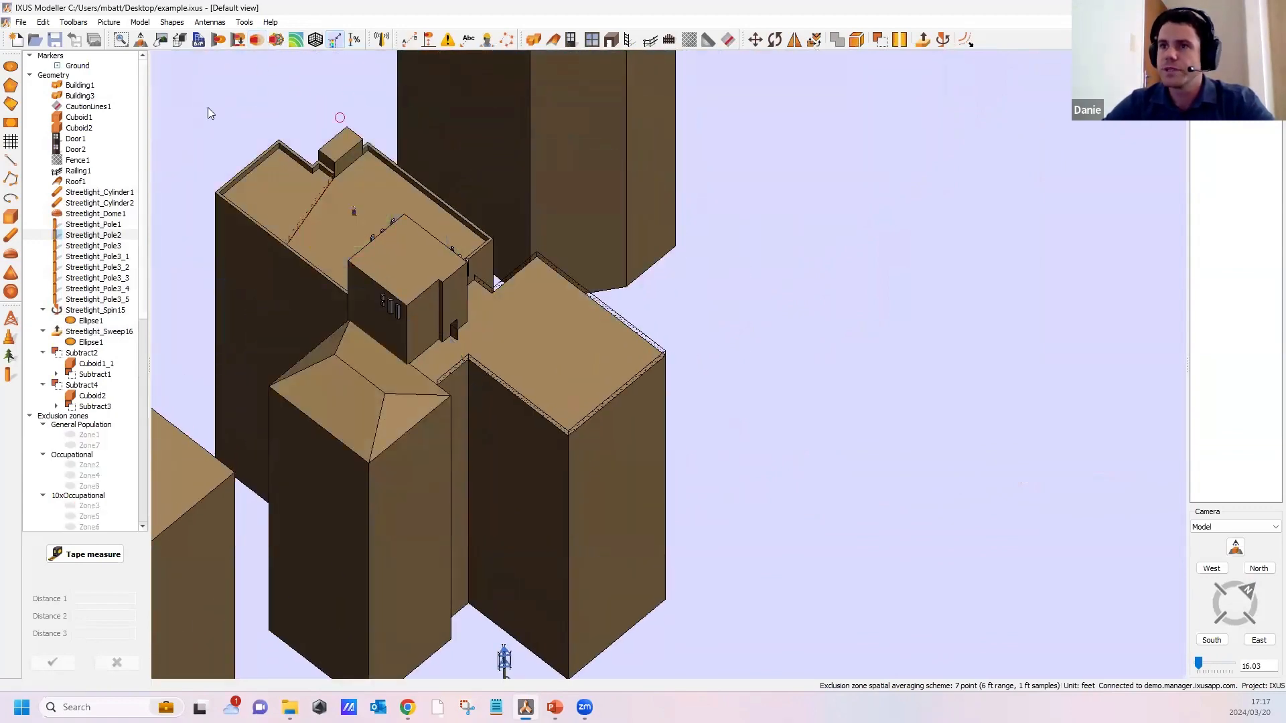
# Step: Import Sled_Union.ixus from the Desktop as IXUS geometry without a name prefix
pyautogui.click(21, 22)
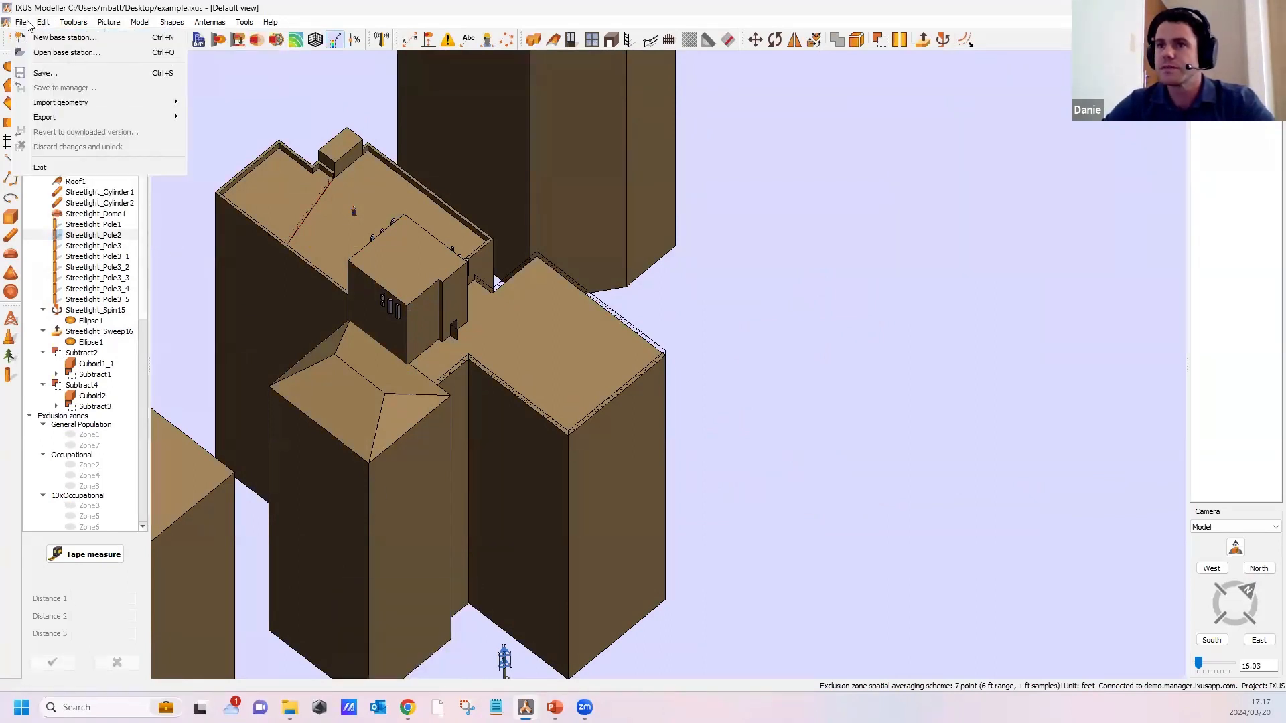
pyautogui.moveTo(54, 121)
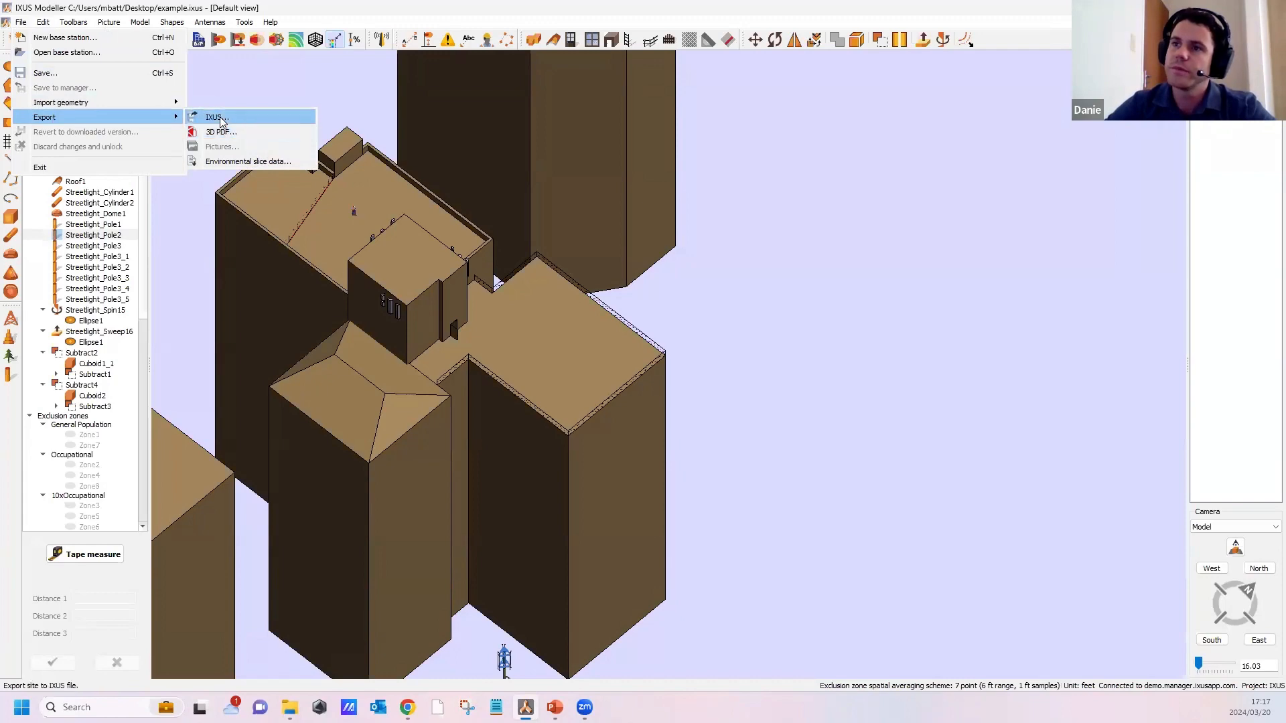
pyautogui.moveTo(138, 103)
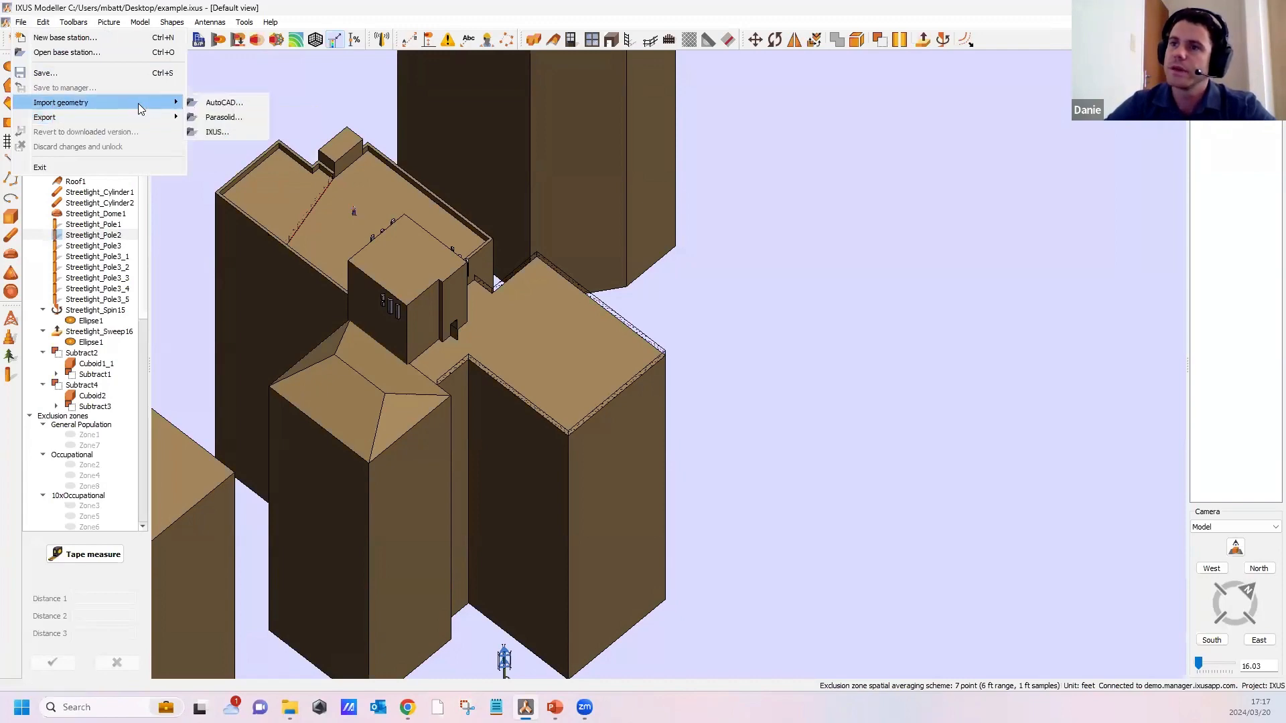
pyautogui.click(215, 132)
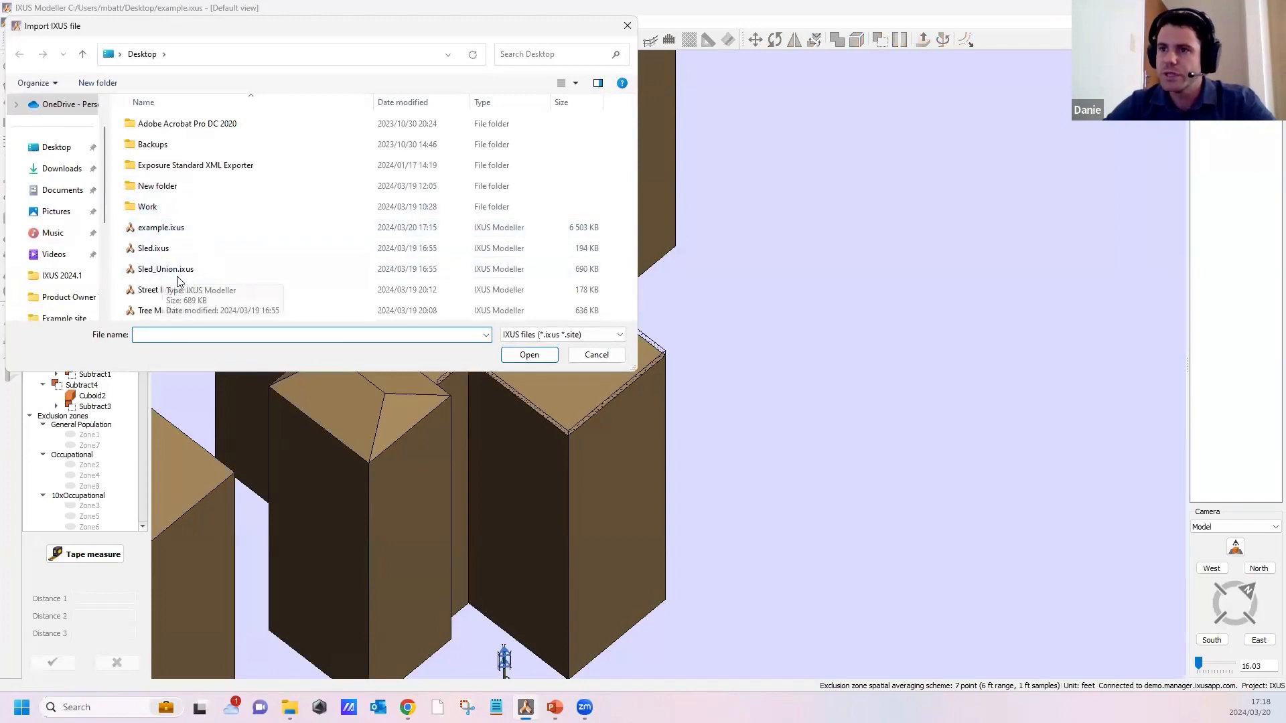
pyautogui.click(152, 277)
pyautogui.click(529, 354)
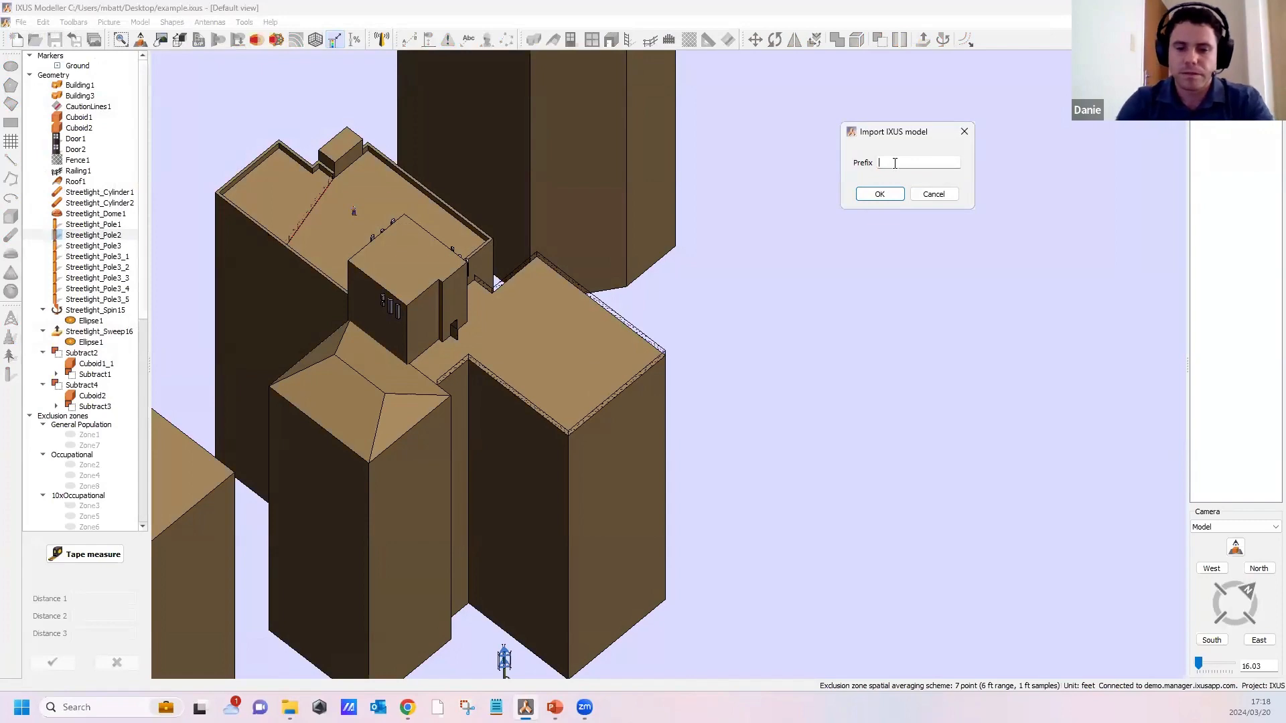
pyautogui.click(880, 194)
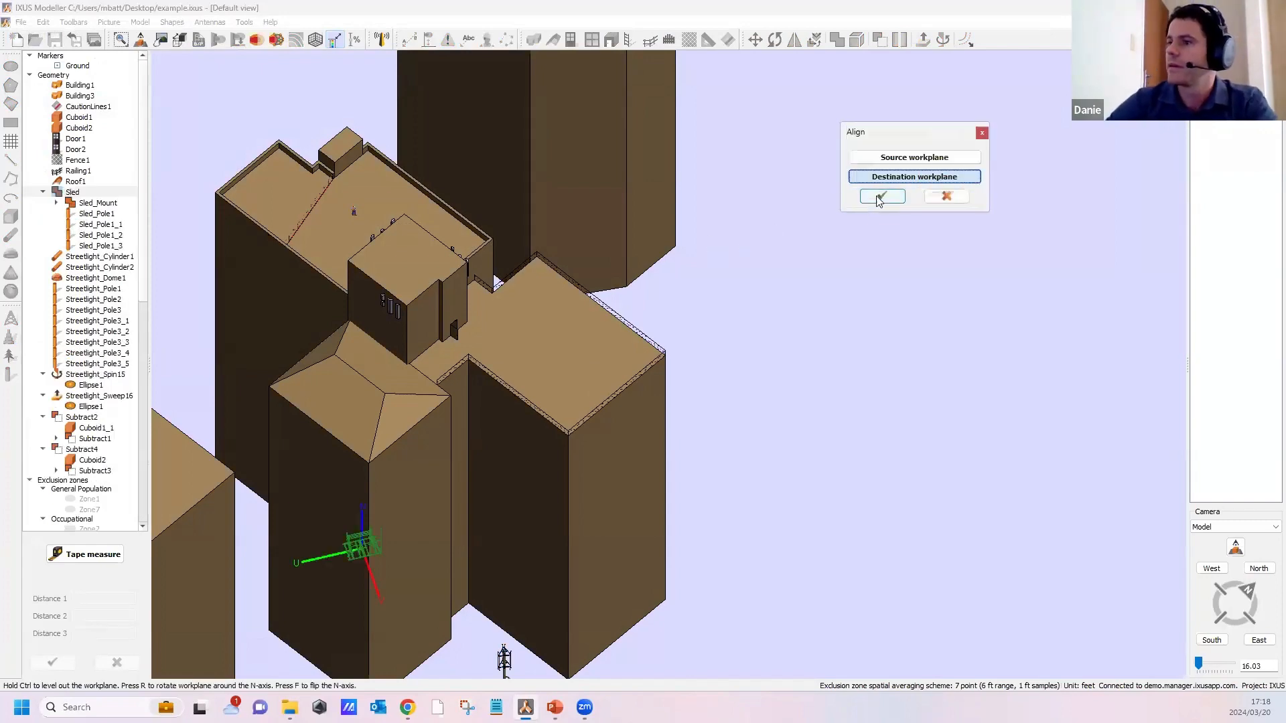
# Step: Place the imported sled upright on the flat roof beside the mesh fence, rotated so its poles face the fence, and accept the alignment
pyautogui.scroll(5, 573, 315)
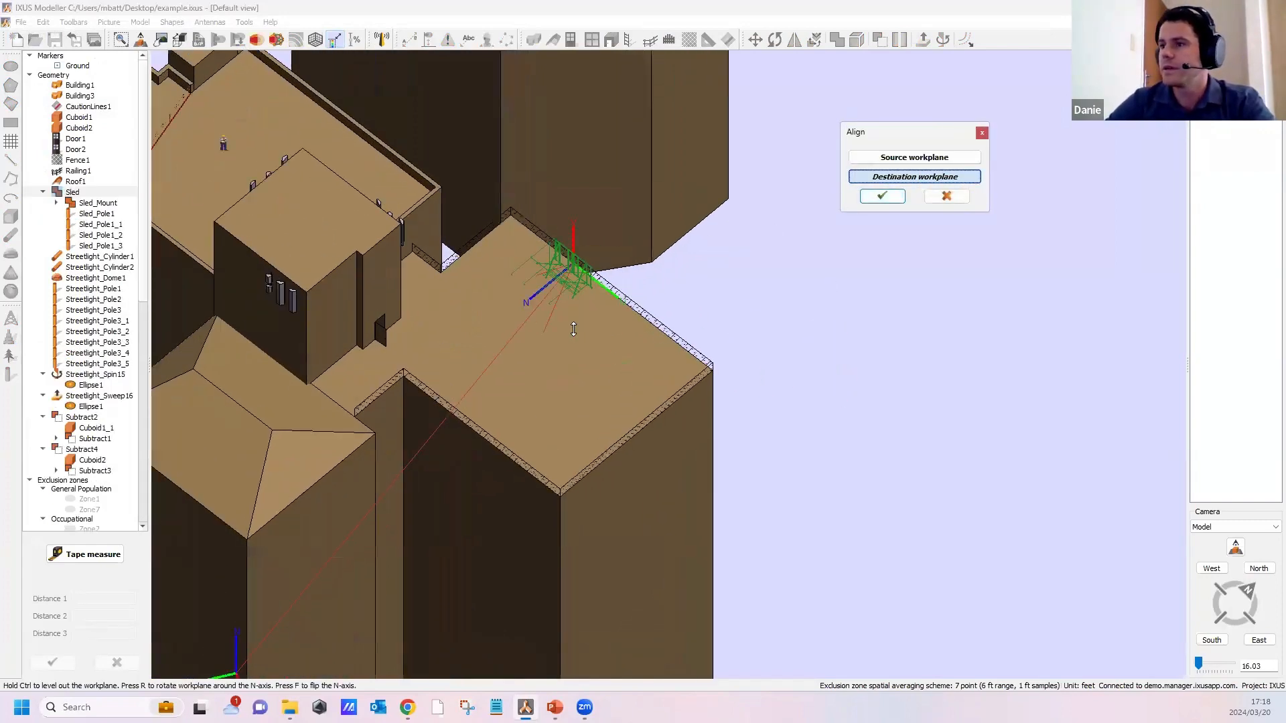
pyautogui.scroll(2, 572, 314)
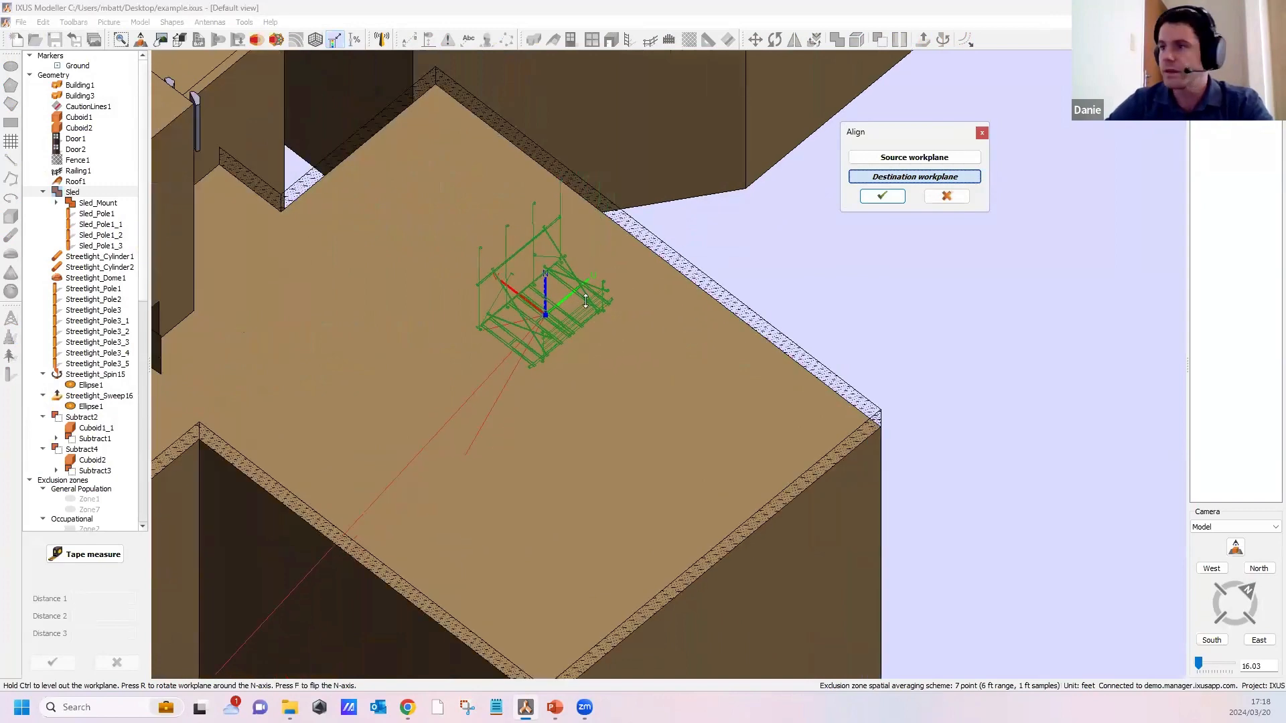
pyautogui.scroll(2, 595, 303)
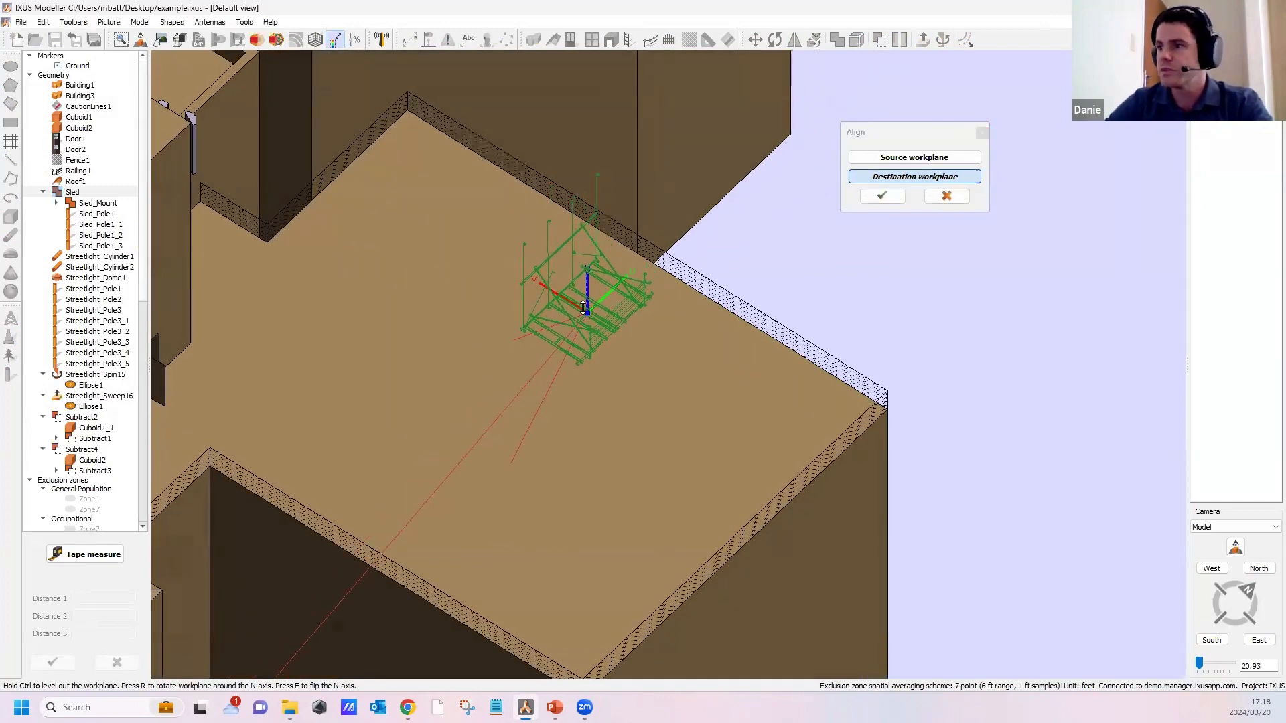
pyautogui.press('r')
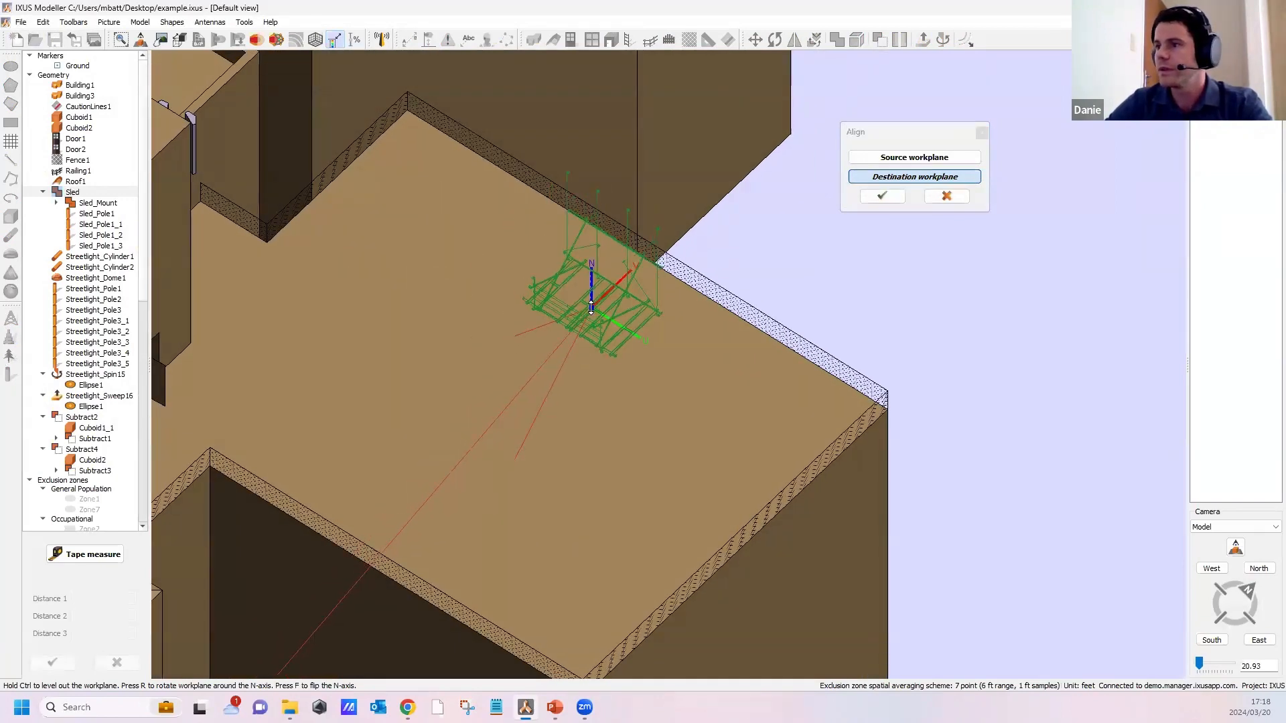
pyautogui.click(591, 308)
pyautogui.click(888, 201)
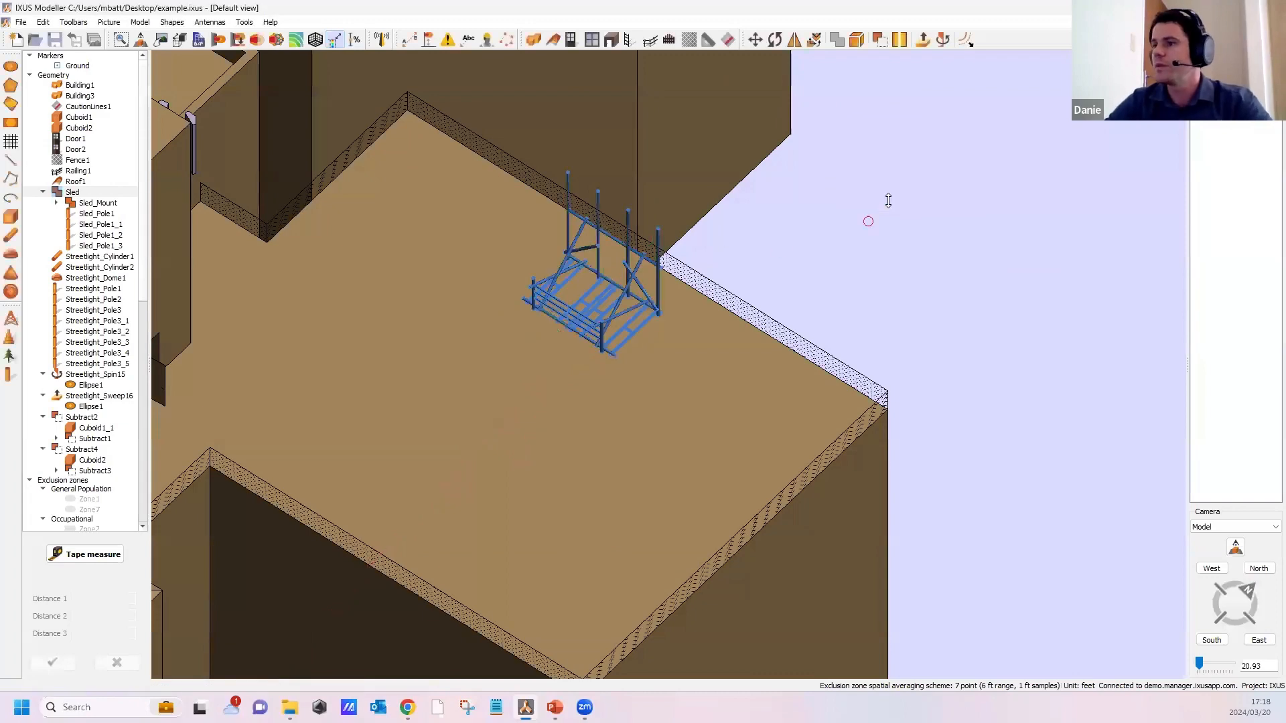
# Step: Set the height of the sled's Sled_Pole1 to 20 ft
pyautogui.moveTo(528, 371); pyautogui.dragTo(654, 239, button='middle')
pyautogui.scroll(4, 654, 238)
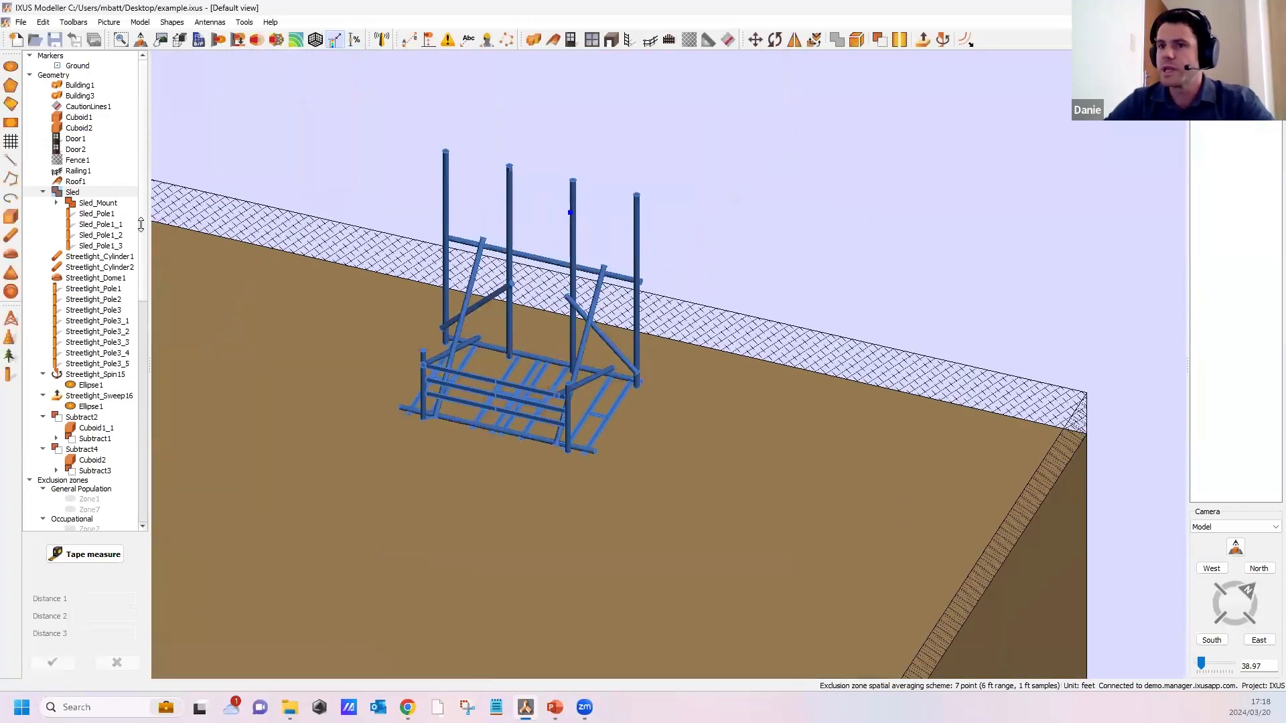
pyautogui.click(88, 201)
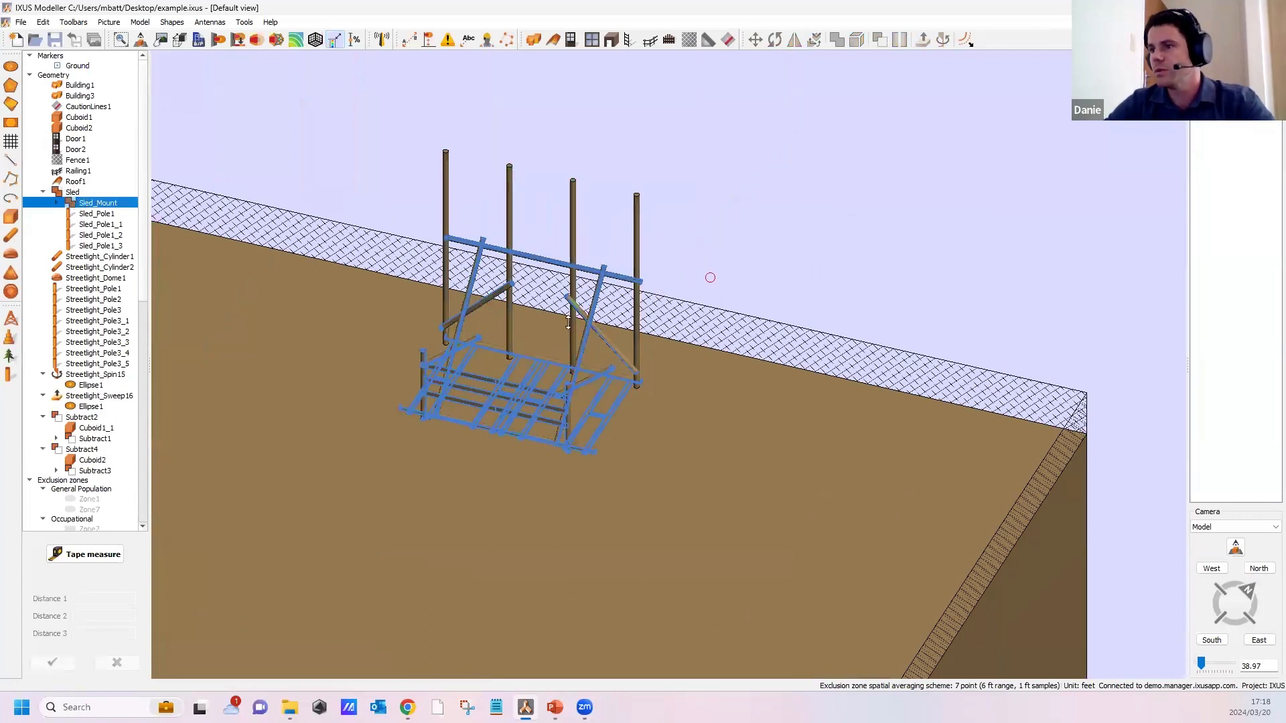
pyautogui.click(93, 213)
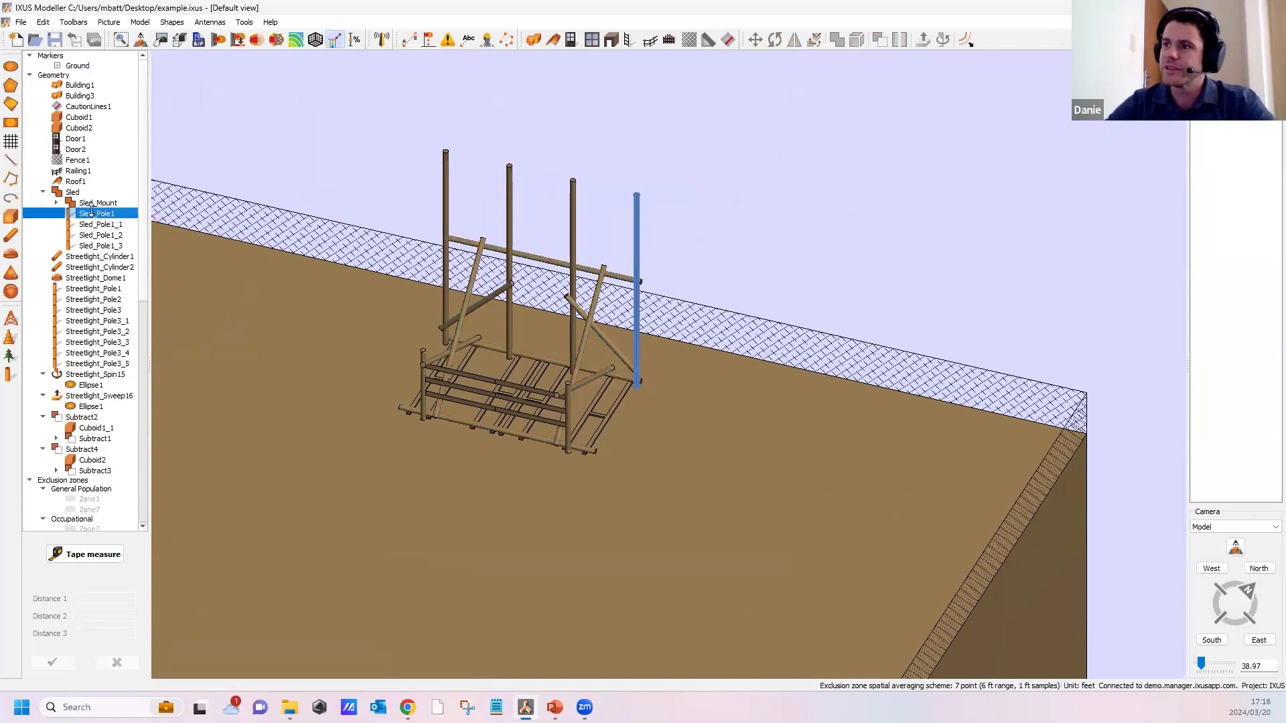
pyautogui.doubleClick(92, 212)
pyautogui.moveTo(944, 195); pyautogui.dragTo(893, 190)
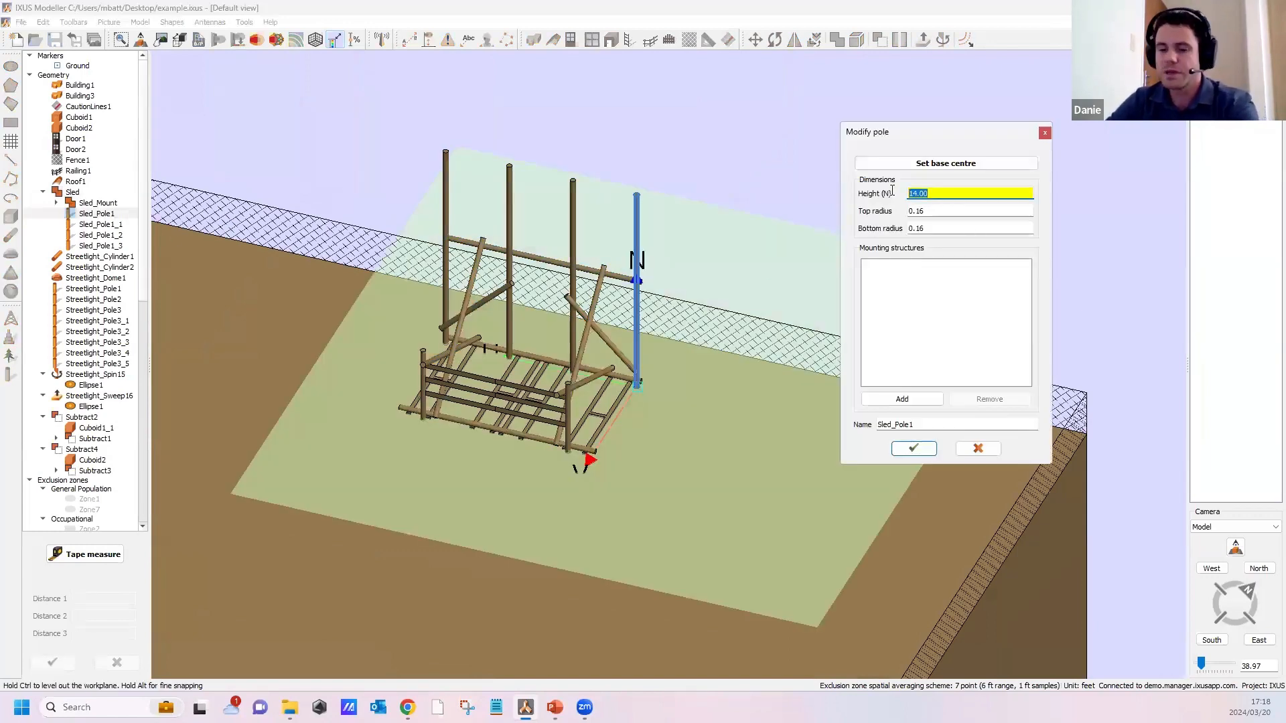
pyautogui.write('20')
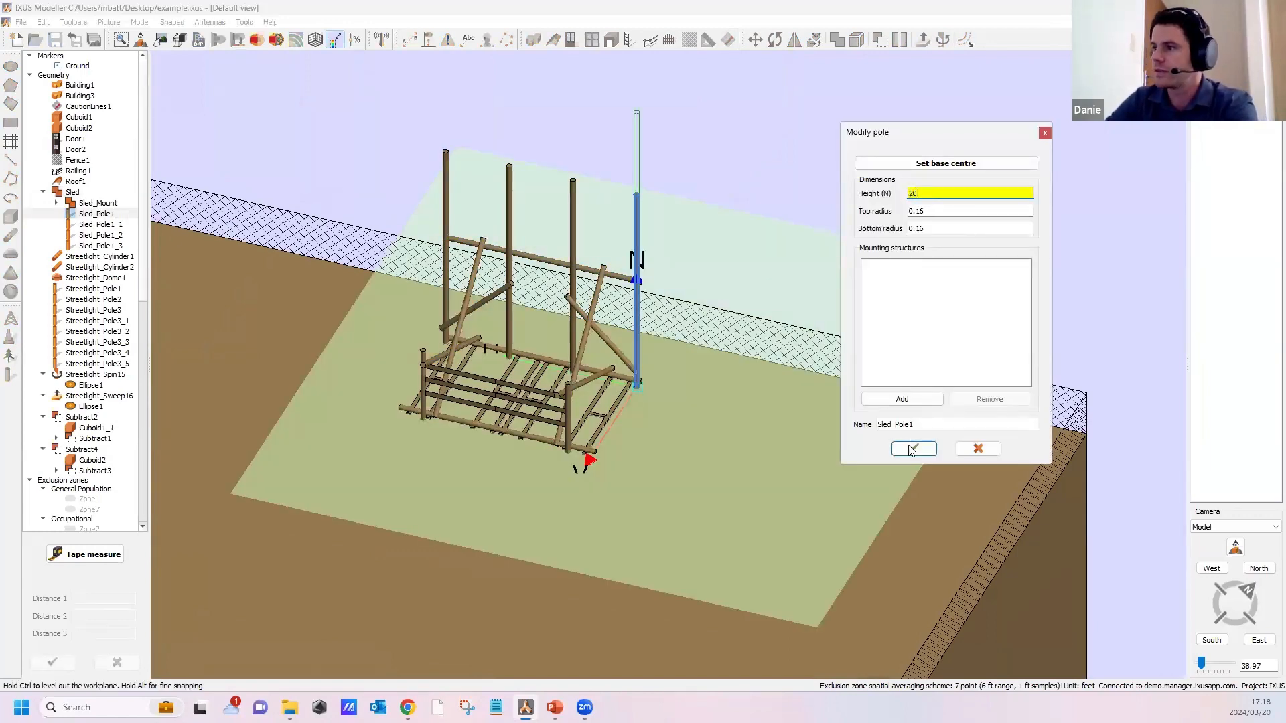
pyautogui.click(913, 448)
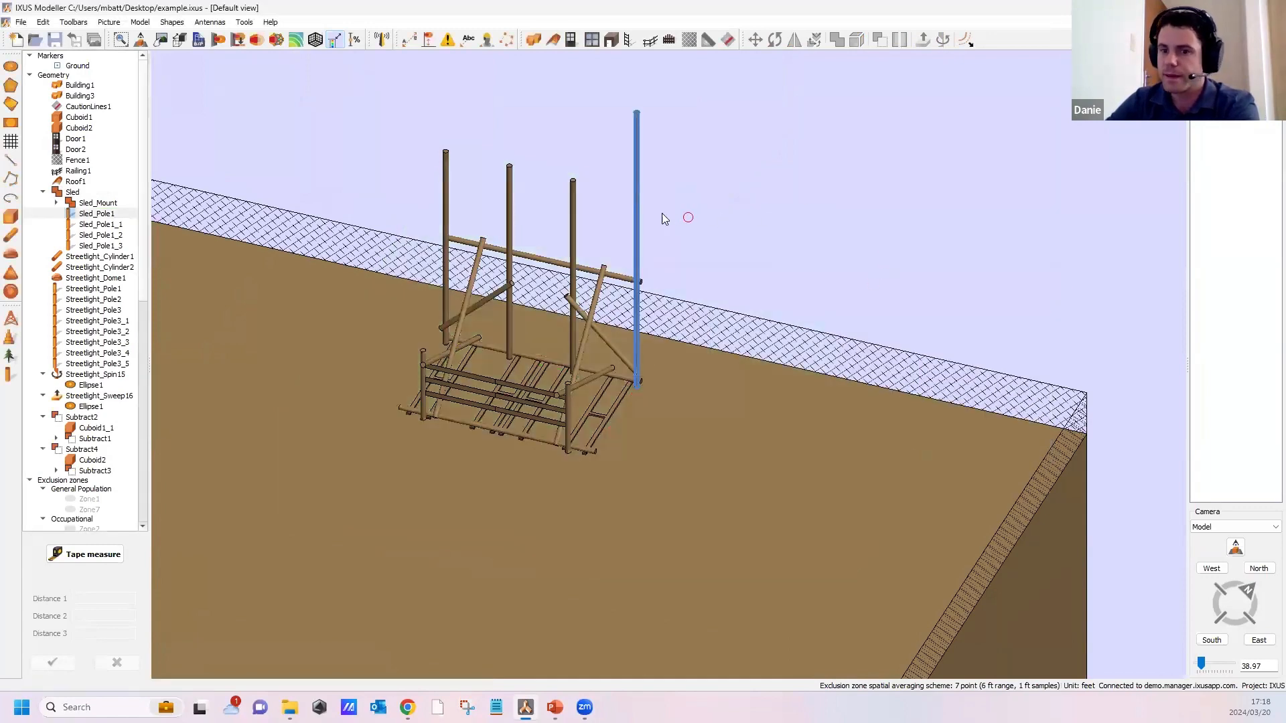
# Step: Set the height of the adjacent sled pole, Sled_Pole1_1, to 20 ft
pyautogui.click(569, 197)
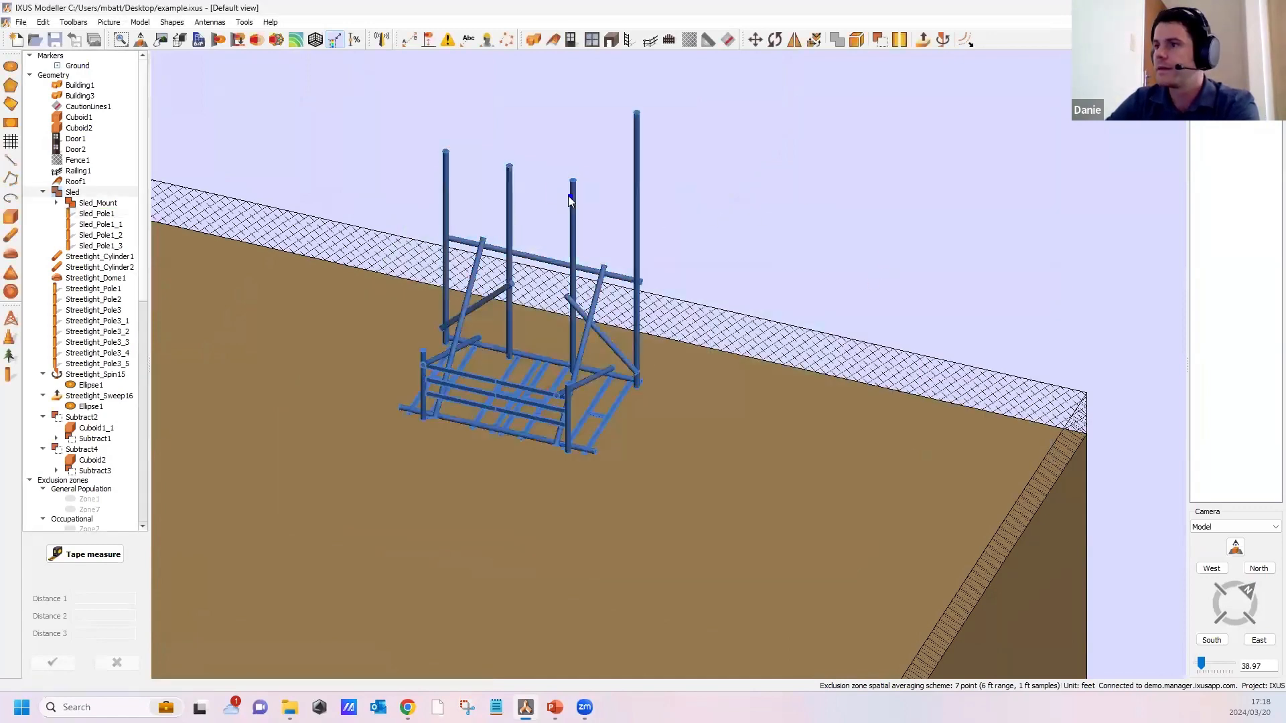
pyautogui.doubleClick(94, 225)
pyautogui.moveTo(969, 201); pyautogui.dragTo(894, 201)
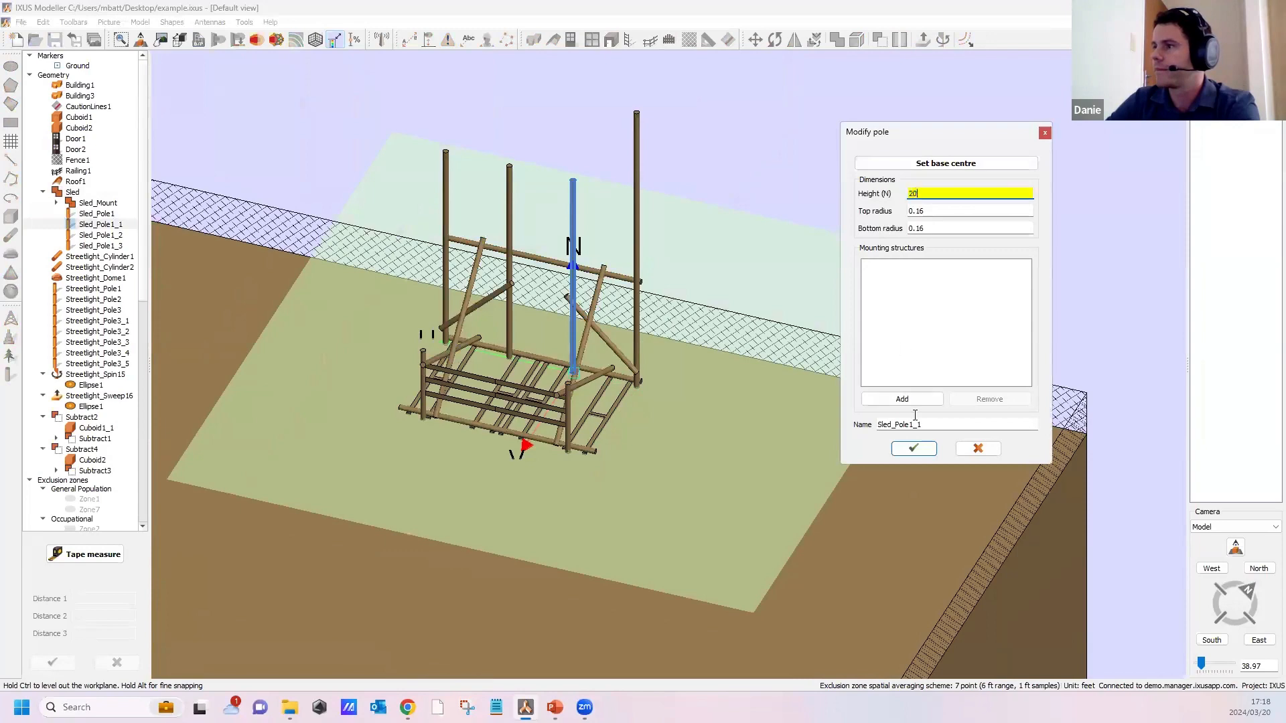
pyautogui.click(914, 448)
pyautogui.scroll(-6, 832, 368)
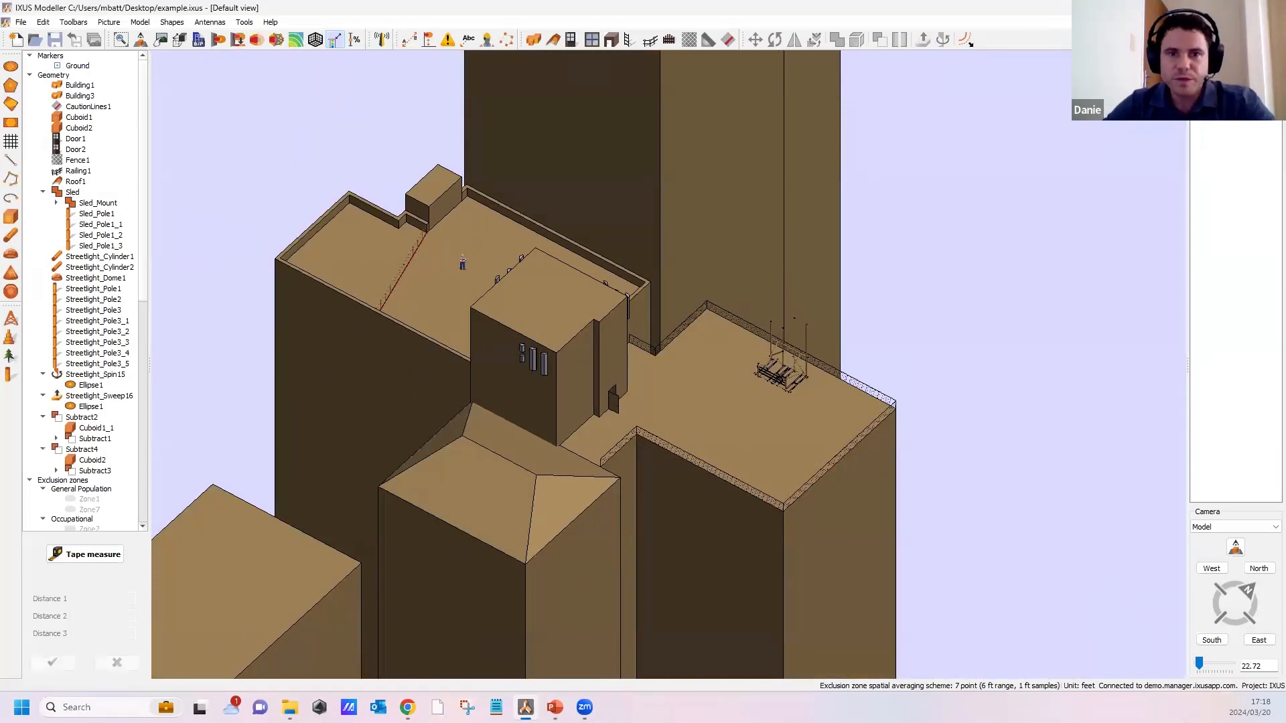
pyautogui.hotkey('alt', 'Tab')
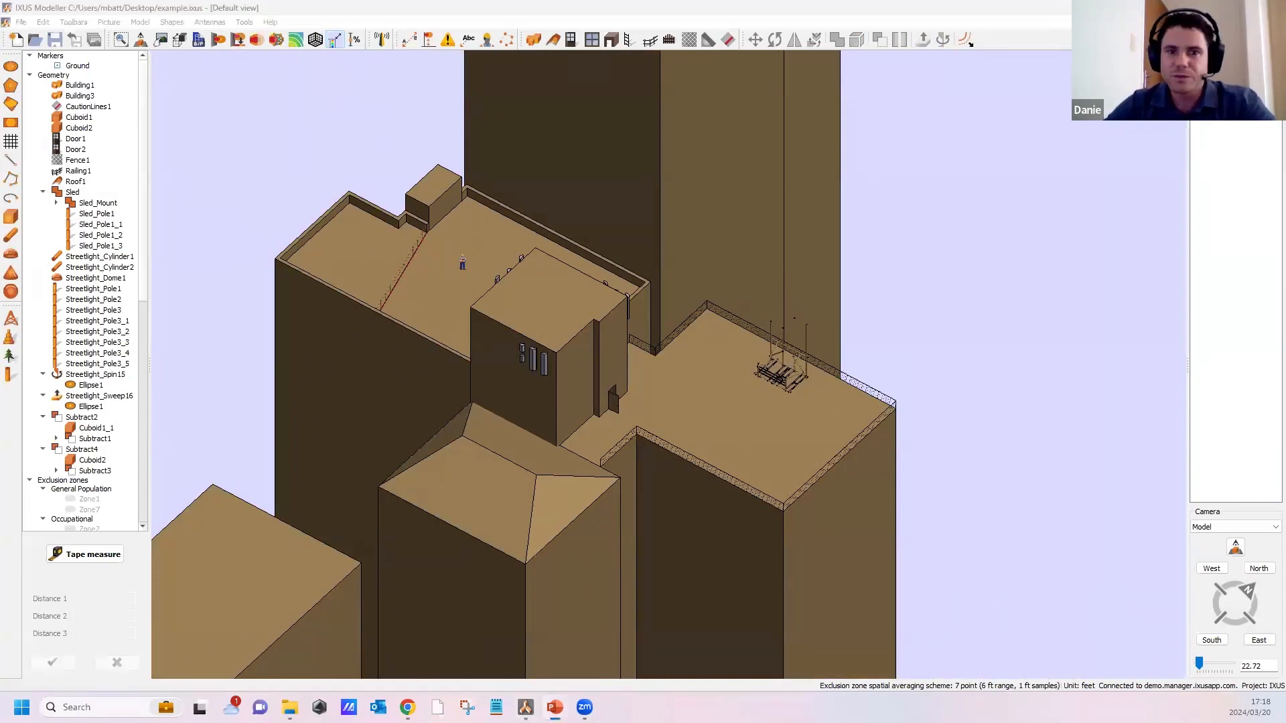
pyautogui.click(965, 353)
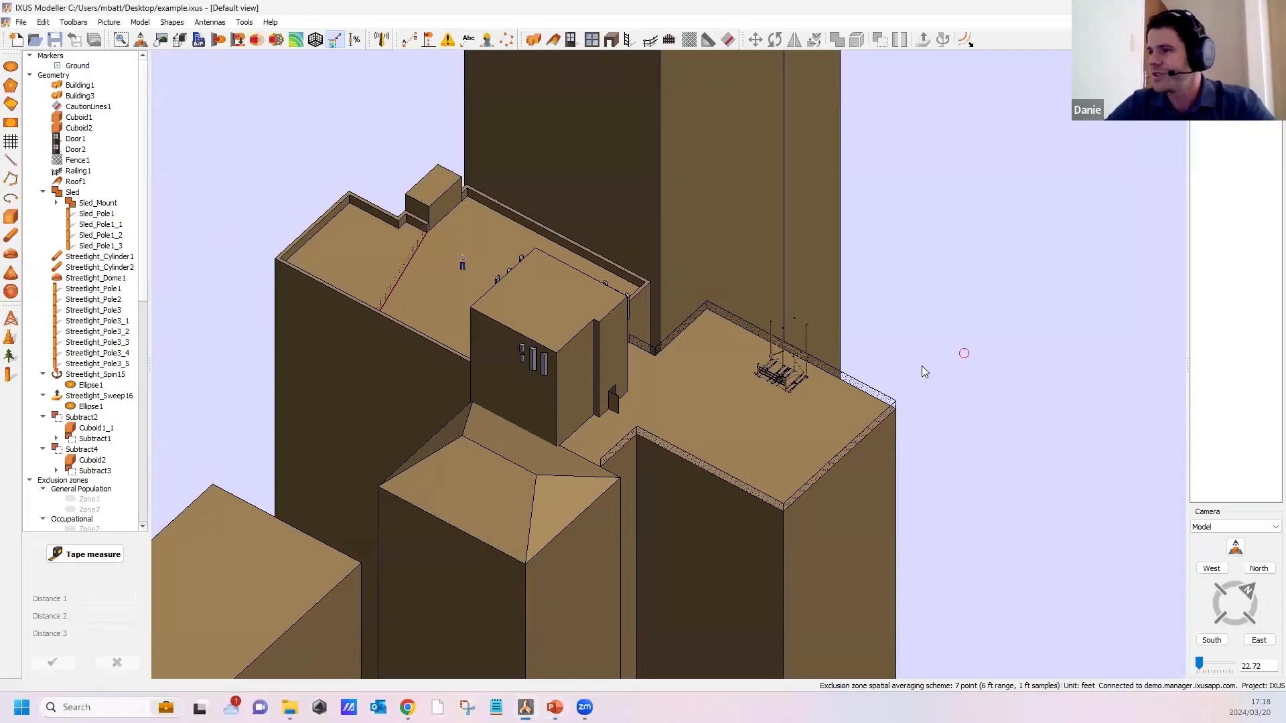
pyautogui.scroll(7, 764, 370)
pyautogui.scroll(-5, 911, 435)
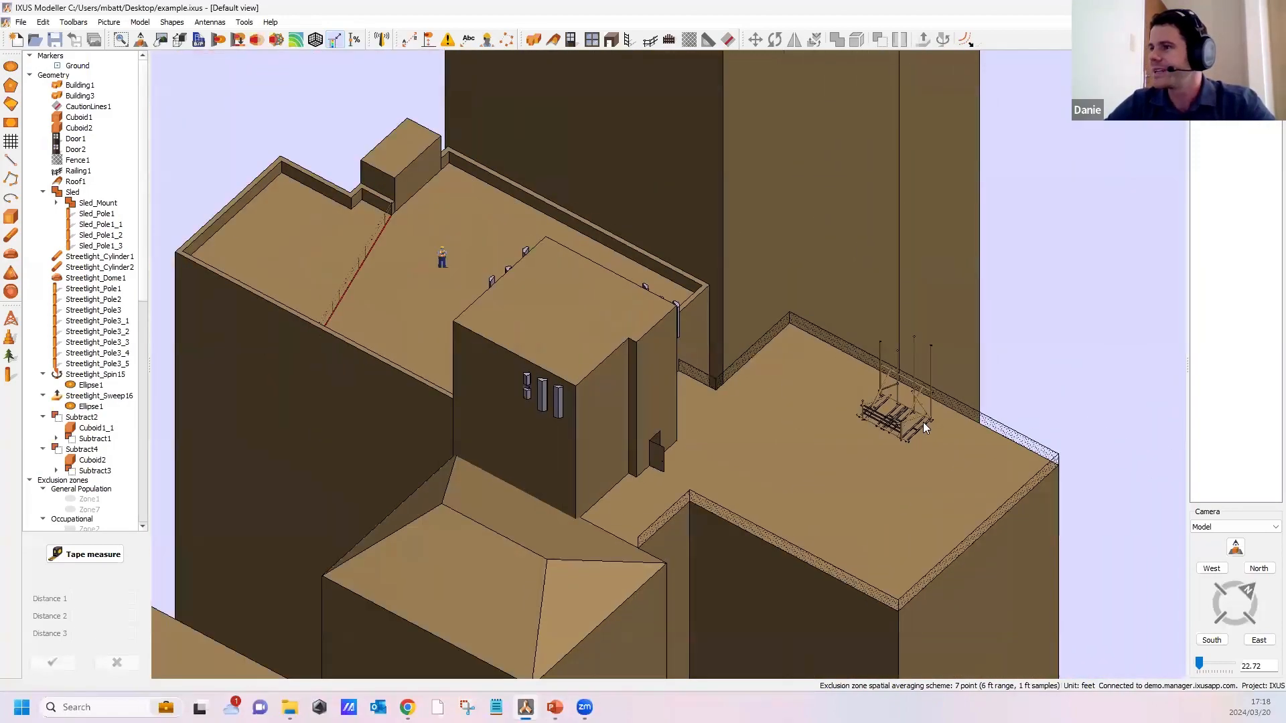
# Step: Start aligning the whole sled, setting its source workplane on the roof surface directly in front of its base
pyautogui.scroll(5, 928, 402)
pyautogui.moveTo(747, 320); pyautogui.dragTo(914, 247, button='middle')
pyautogui.scroll(1, 914, 247)
pyautogui.click(915, 252)
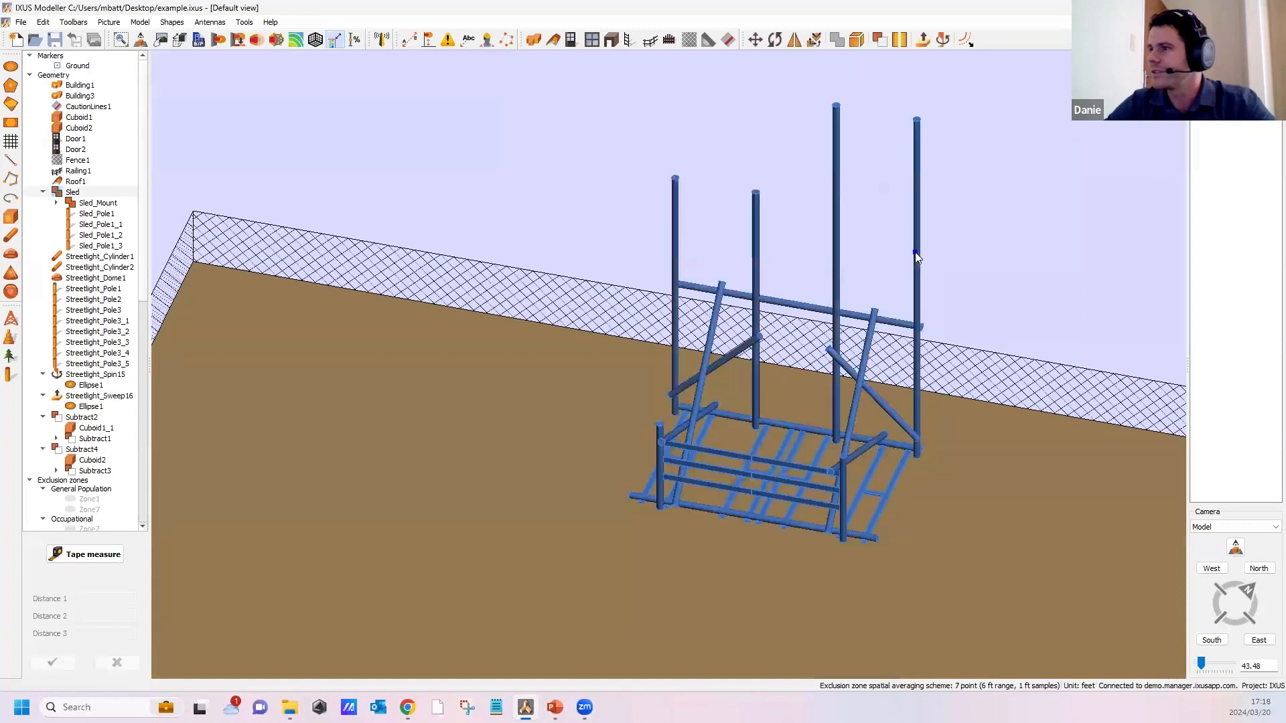
pyautogui.click(816, 40)
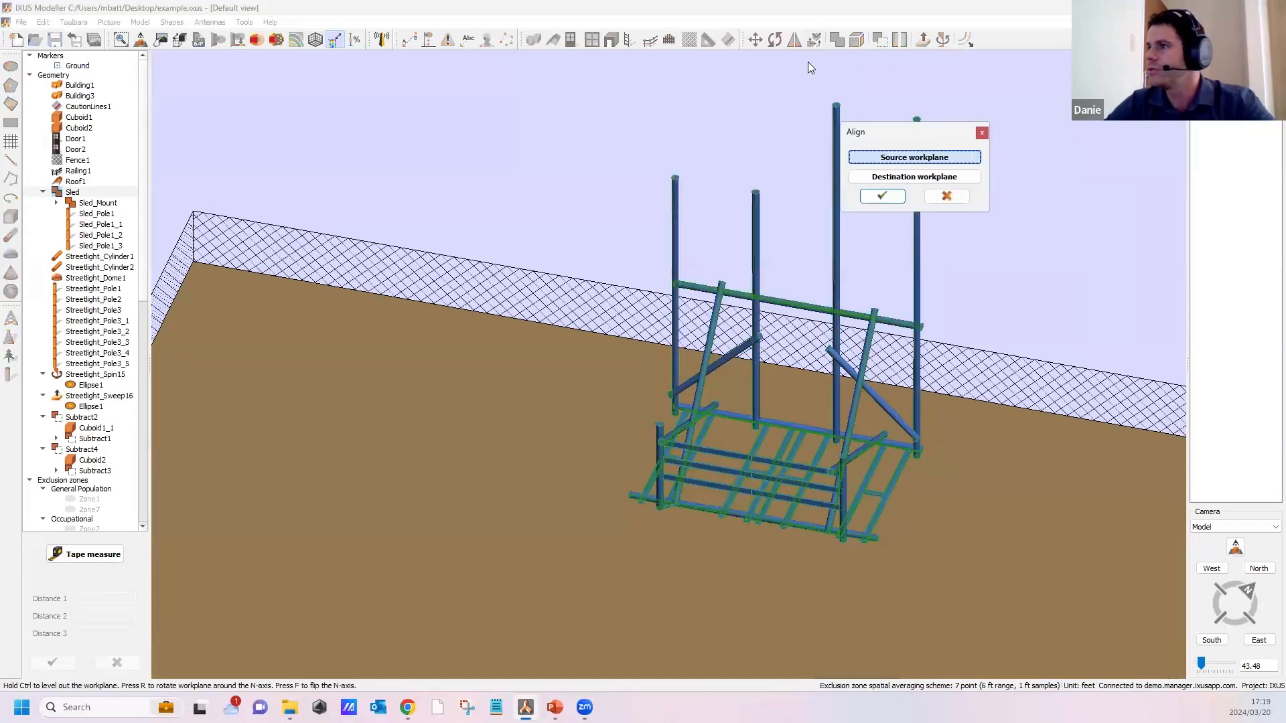
pyautogui.scroll(-5, 1005, 305)
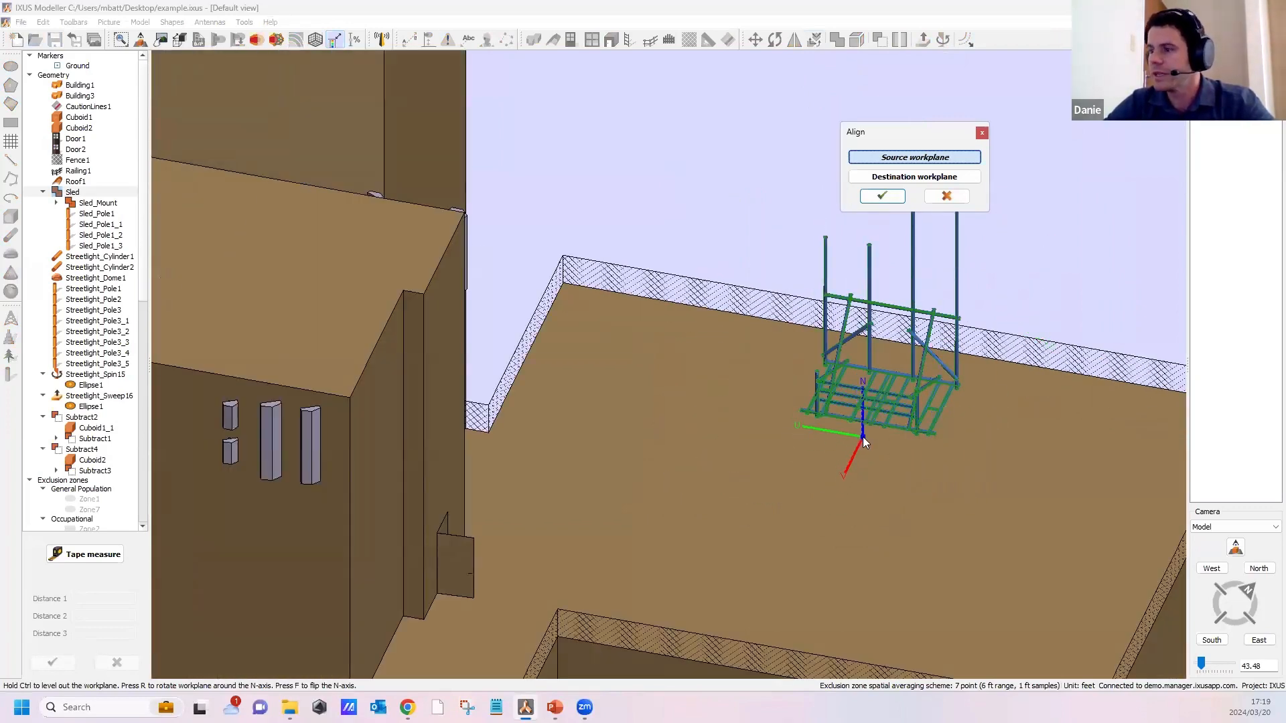
pyautogui.click(862, 437)
# Step: Move the sled onto the roof of Building1 near its edge, rotated so the poles face outward, and accept the alignment
pyautogui.scroll(-3, 606, 359)
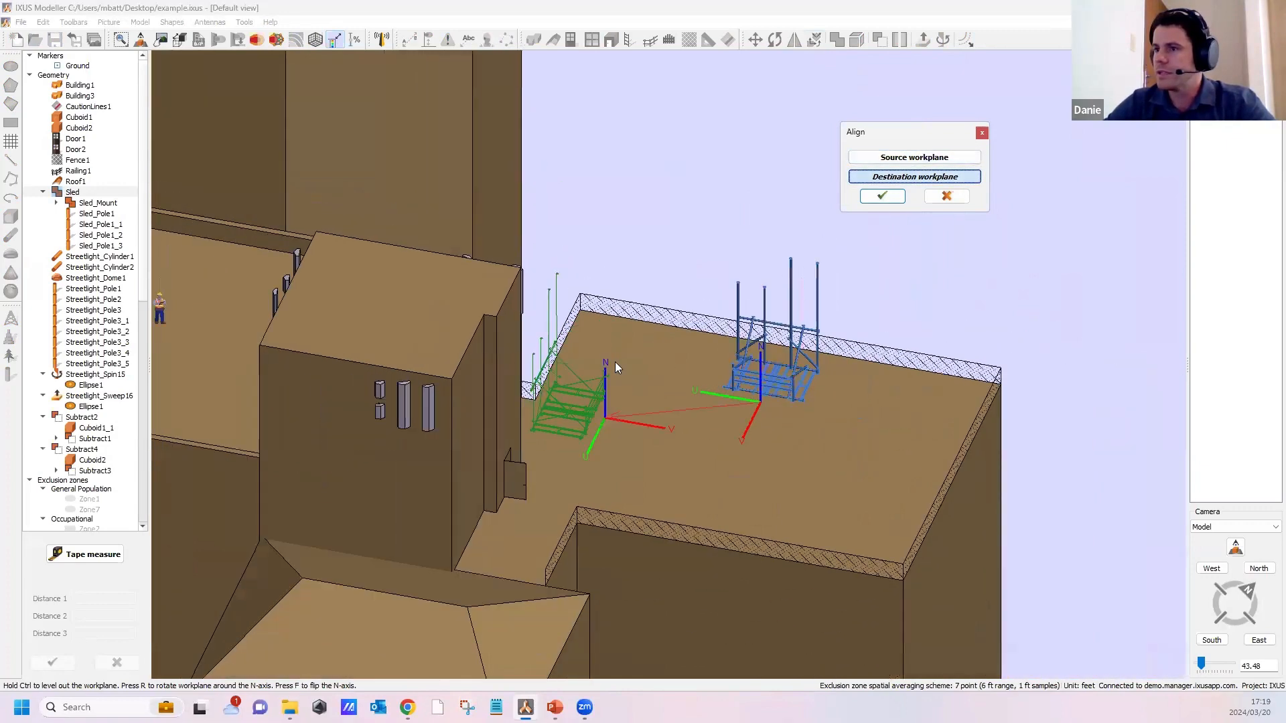
pyautogui.scroll(-2, 615, 367)
pyautogui.moveTo(735, 236); pyautogui.dragTo(634, 545, button='middle')
pyautogui.scroll(-3, 654, 329)
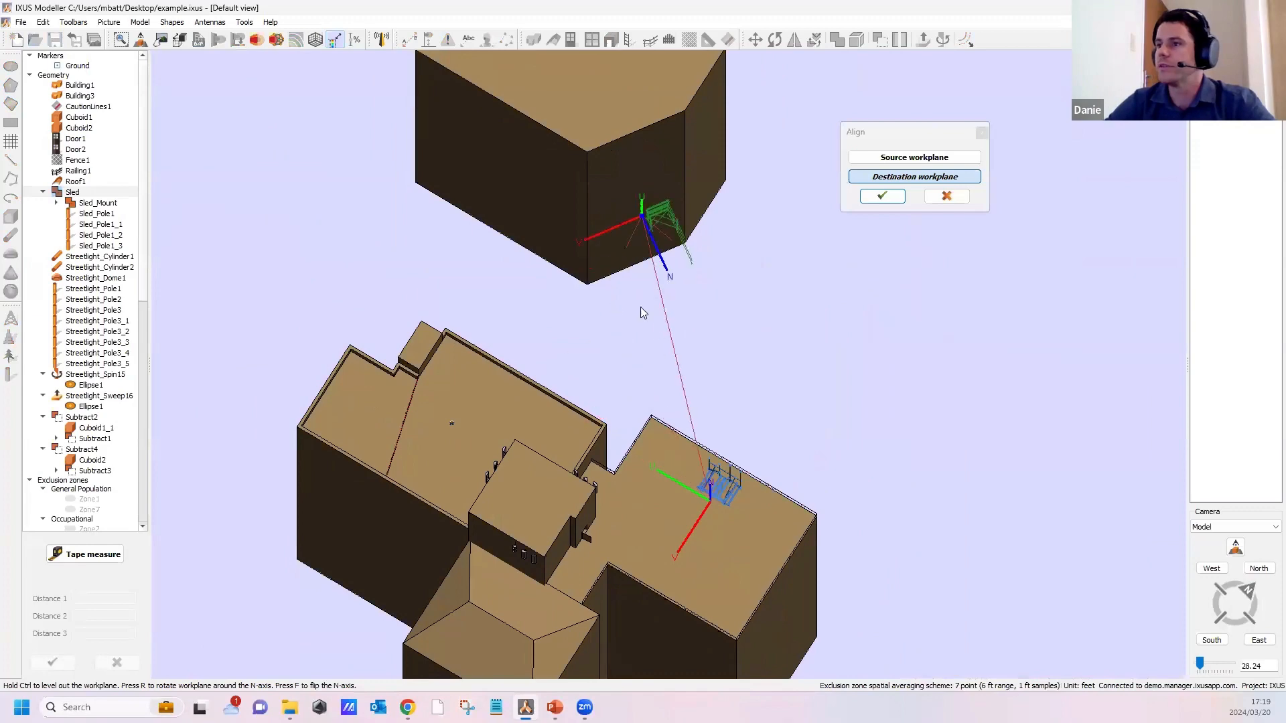
pyautogui.moveTo(419, 315); pyautogui.dragTo(557, 375, button='middle')
pyautogui.moveTo(462, 659); pyautogui.dragTo(628, 392, button='middle')
pyautogui.scroll(5, 650, 384)
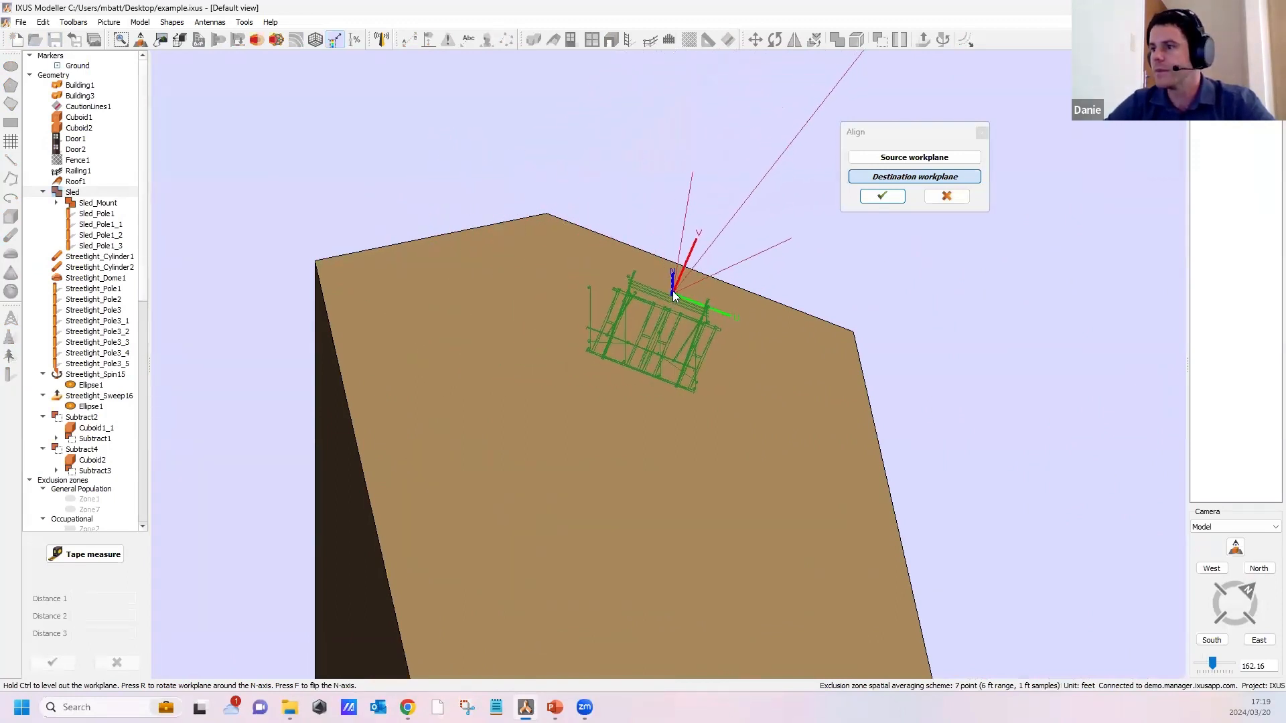
pyautogui.press('r')
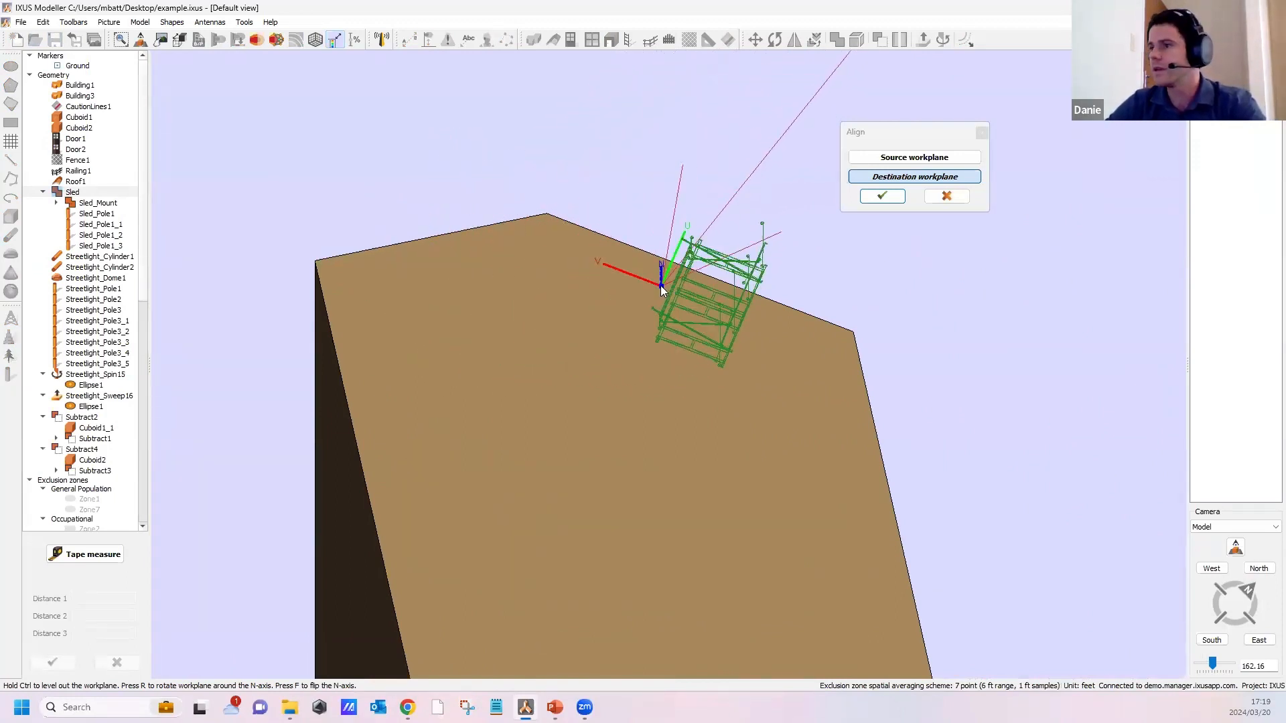
pyautogui.click(649, 353)
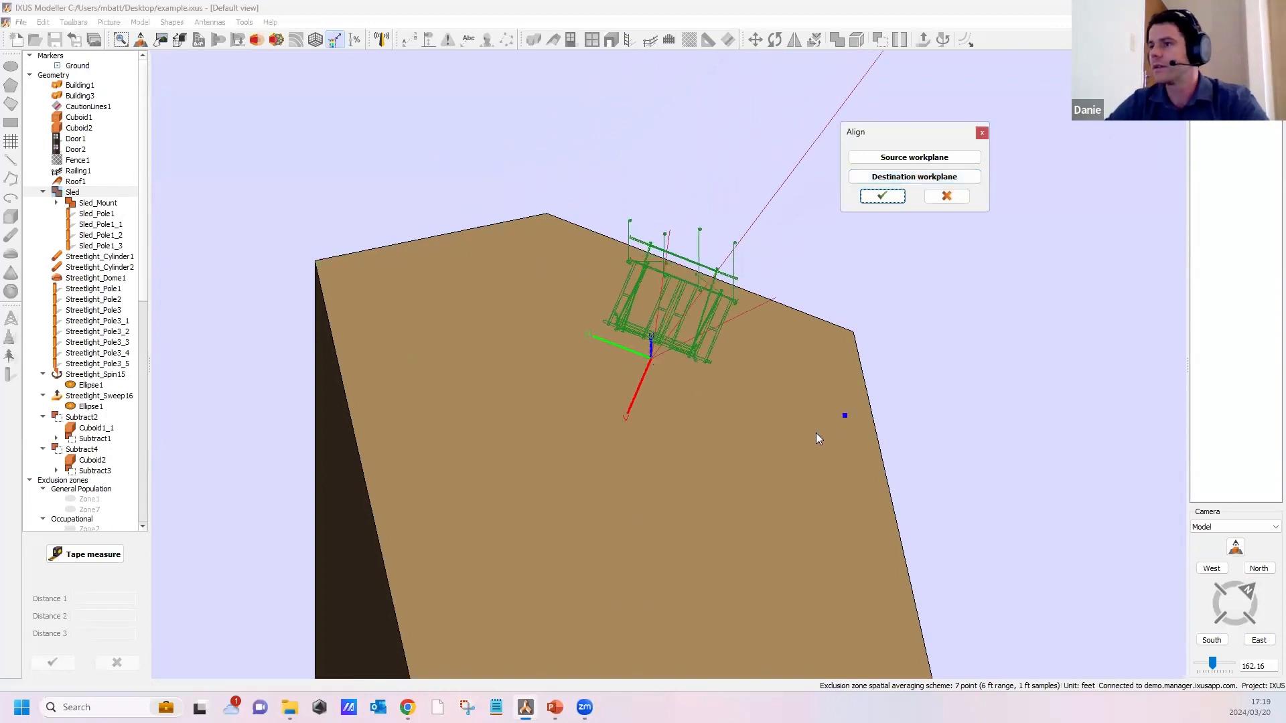
pyautogui.moveTo(816, 434); pyautogui.dragTo(755, 225, button='middle')
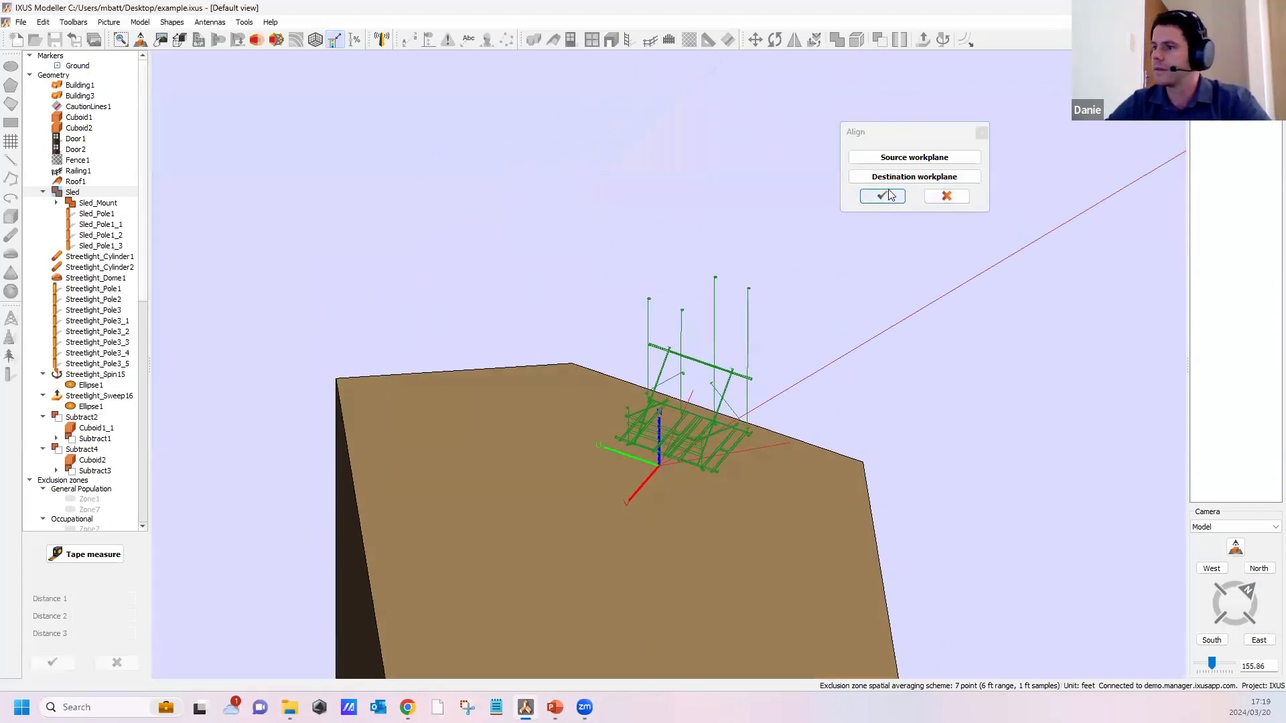
pyautogui.click(883, 195)
# Step: Rotate Building1 freehand, with the rotation origin on its roof and its lower front corner as reference, so that the building leans over
pyautogui.moveTo(888, 399); pyautogui.dragTo(879, 362, button='middle')
pyautogui.click(574, 348)
pyautogui.moveTo(574, 347); pyautogui.dragTo(804, 318, button='middle')
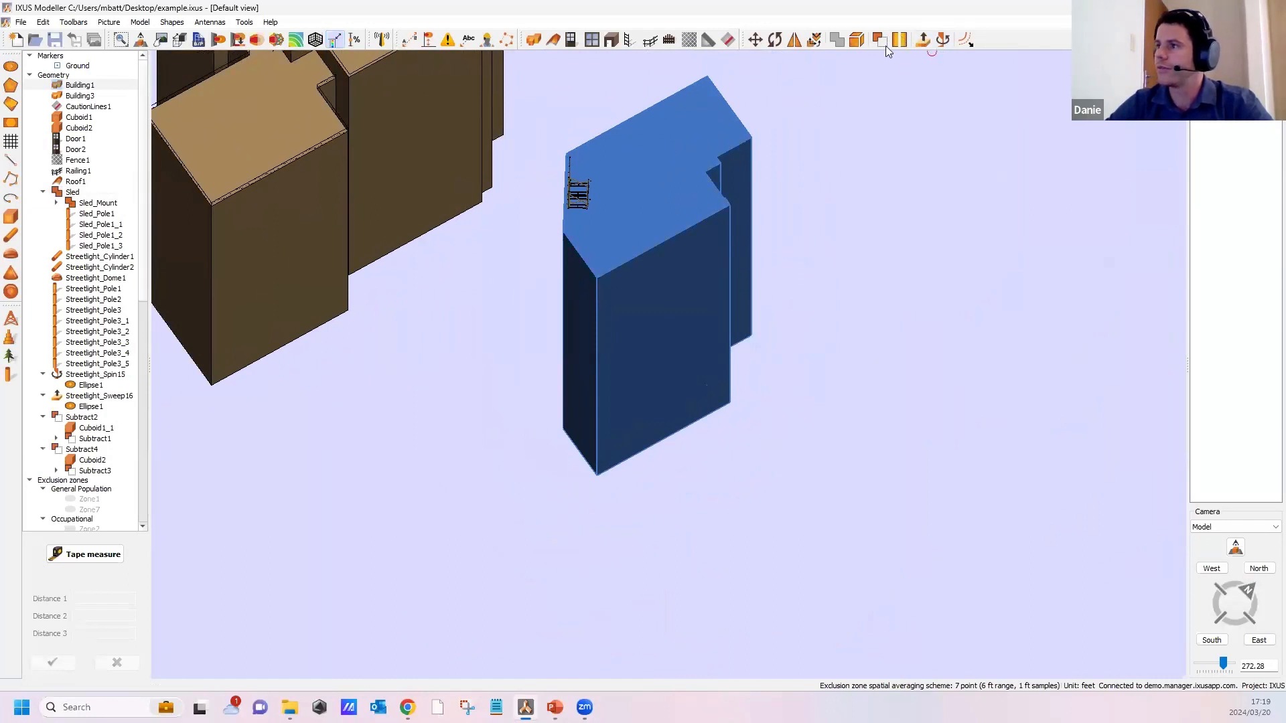
pyautogui.click(811, 42)
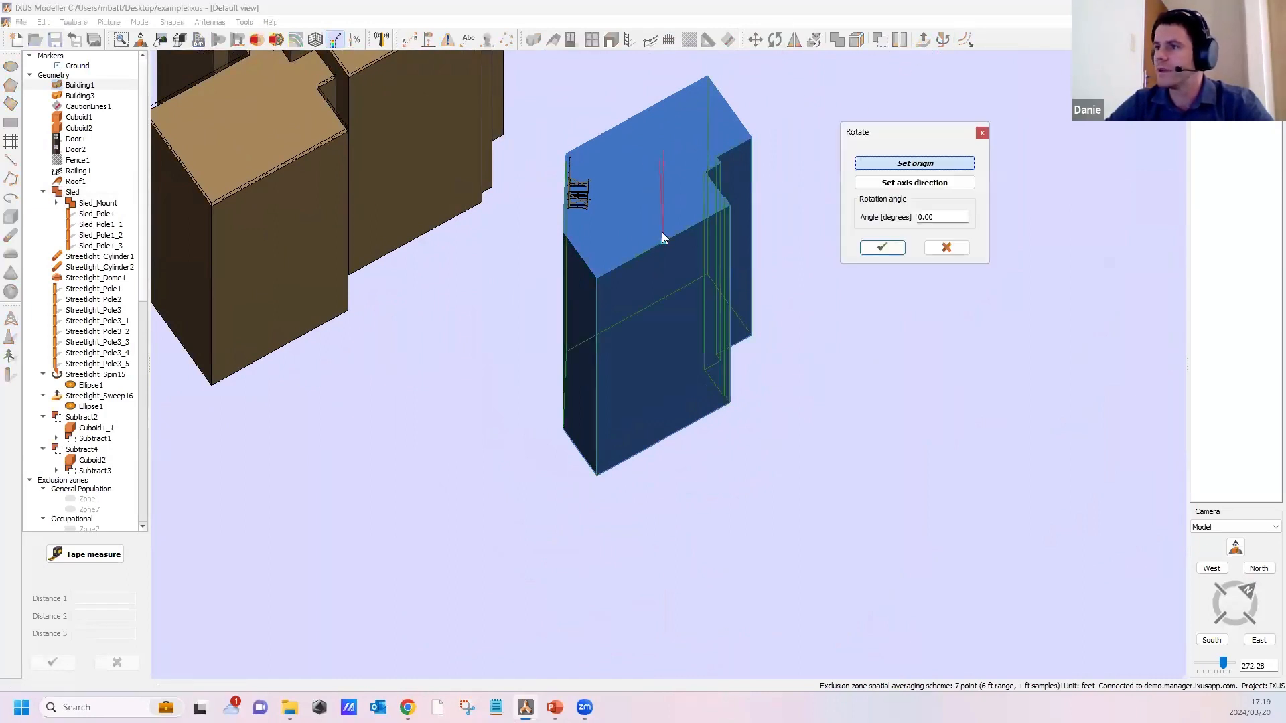
pyautogui.click(646, 211)
pyautogui.click(592, 471)
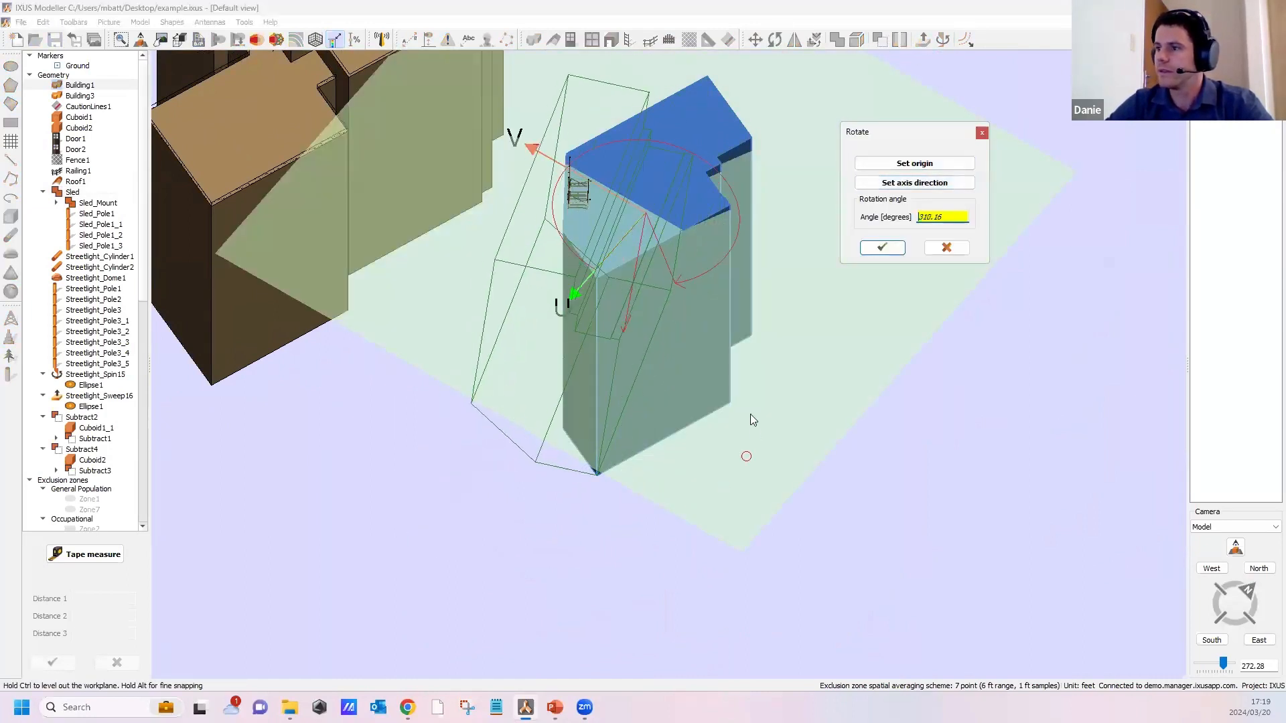
pyautogui.click(883, 247)
# Step: Start aligning the leaning Building1, setting its source workplane on the underside of the building
pyautogui.moveTo(801, 435); pyautogui.dragTo(788, 315, button='middle')
pyautogui.scroll(-3, 788, 322)
pyautogui.moveTo(890, 295); pyautogui.dragTo(777, 320, button='middle')
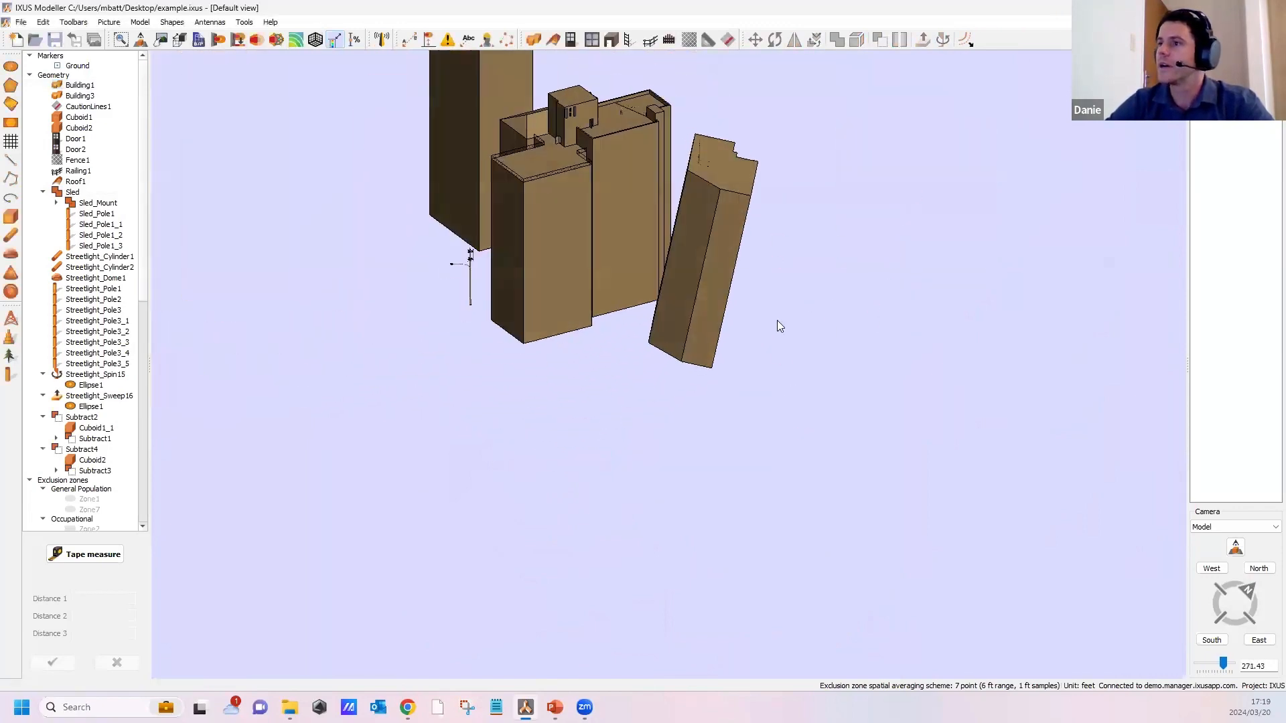
pyautogui.click(715, 233)
pyautogui.click(815, 40)
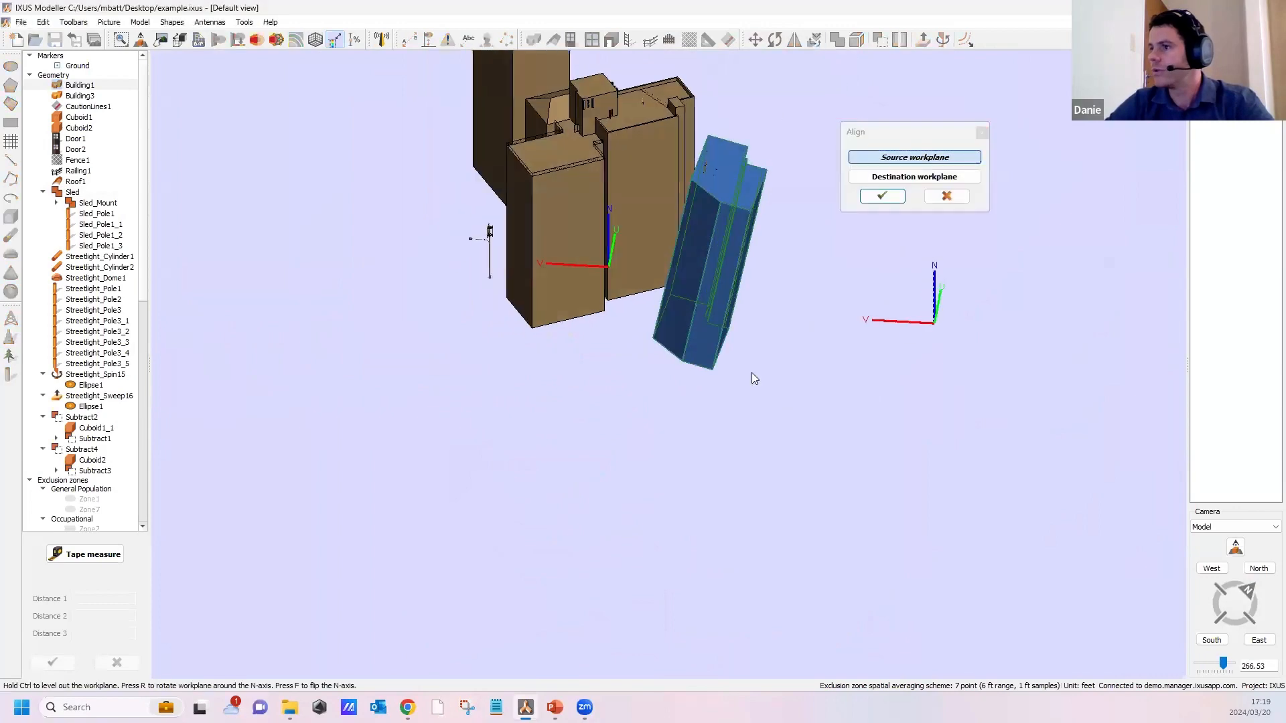
pyautogui.moveTo(716, 387); pyautogui.dragTo(690, 429, button='middle')
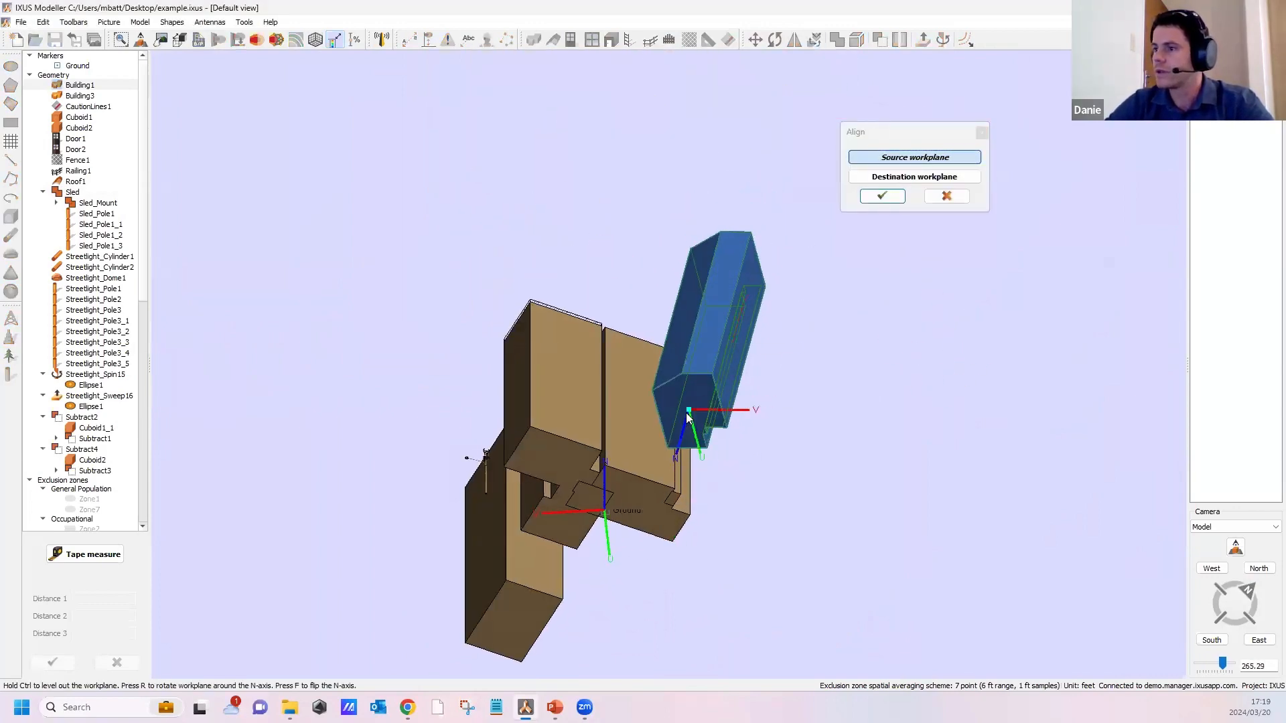
pyautogui.click(670, 453)
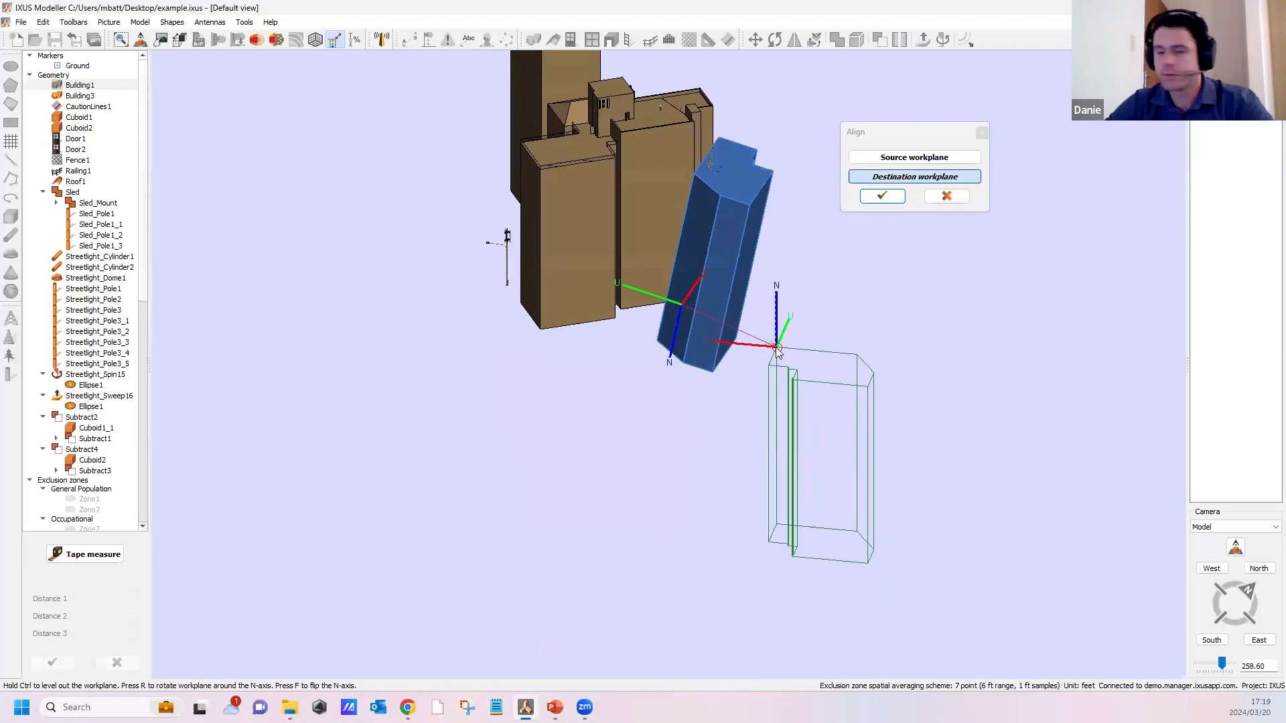
# Step: Place Building1 upright on the ground next to its leaning position, using a flipped destination workplane, and accept the alignment
pyautogui.click(777, 352)
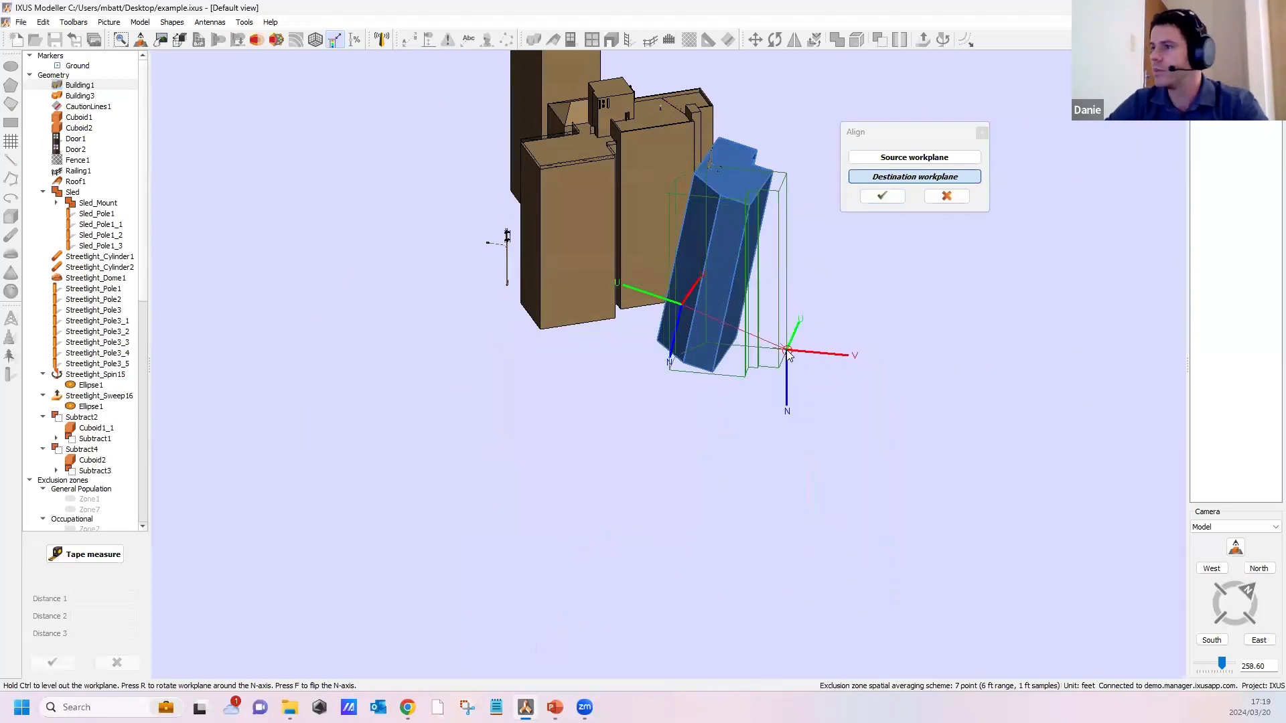
pyautogui.click(885, 199)
pyautogui.moveTo(871, 288); pyautogui.dragTo(852, 323, button='middle')
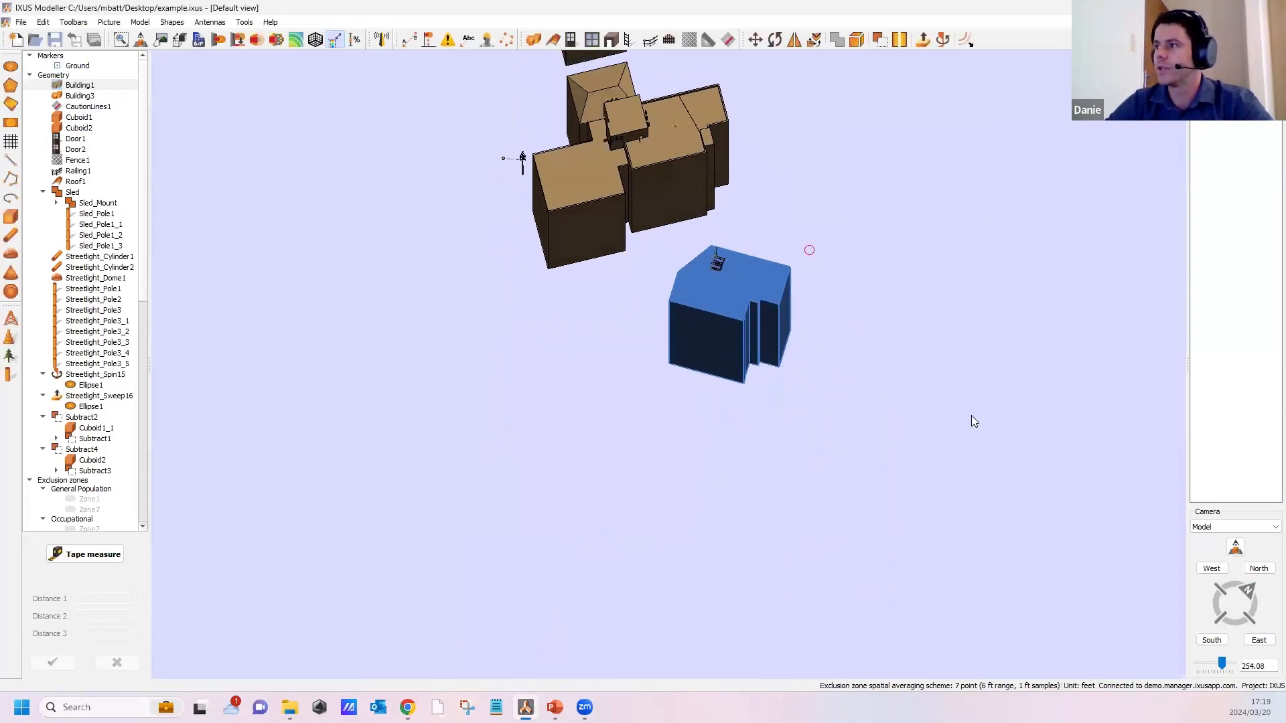
pyautogui.moveTo(973, 420); pyautogui.dragTo(1058, 465, button='middle')
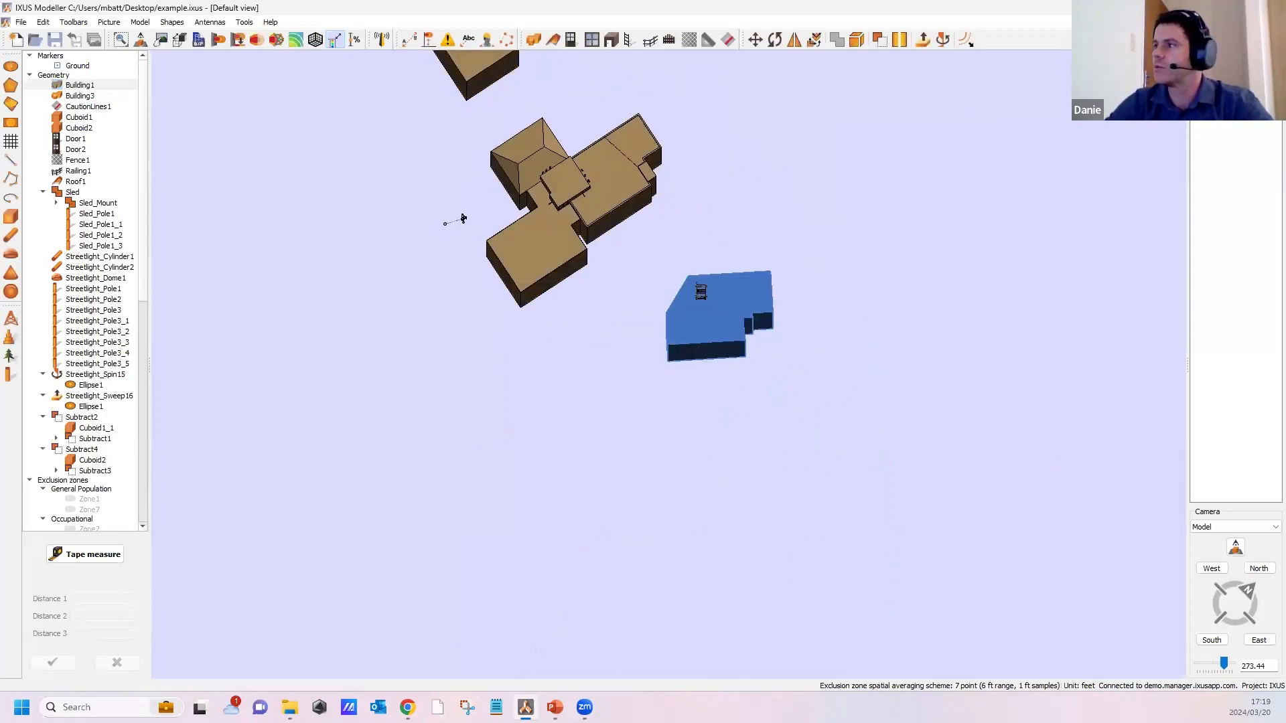
pyautogui.moveTo(770, 395); pyautogui.dragTo(654, 280, button='middle')
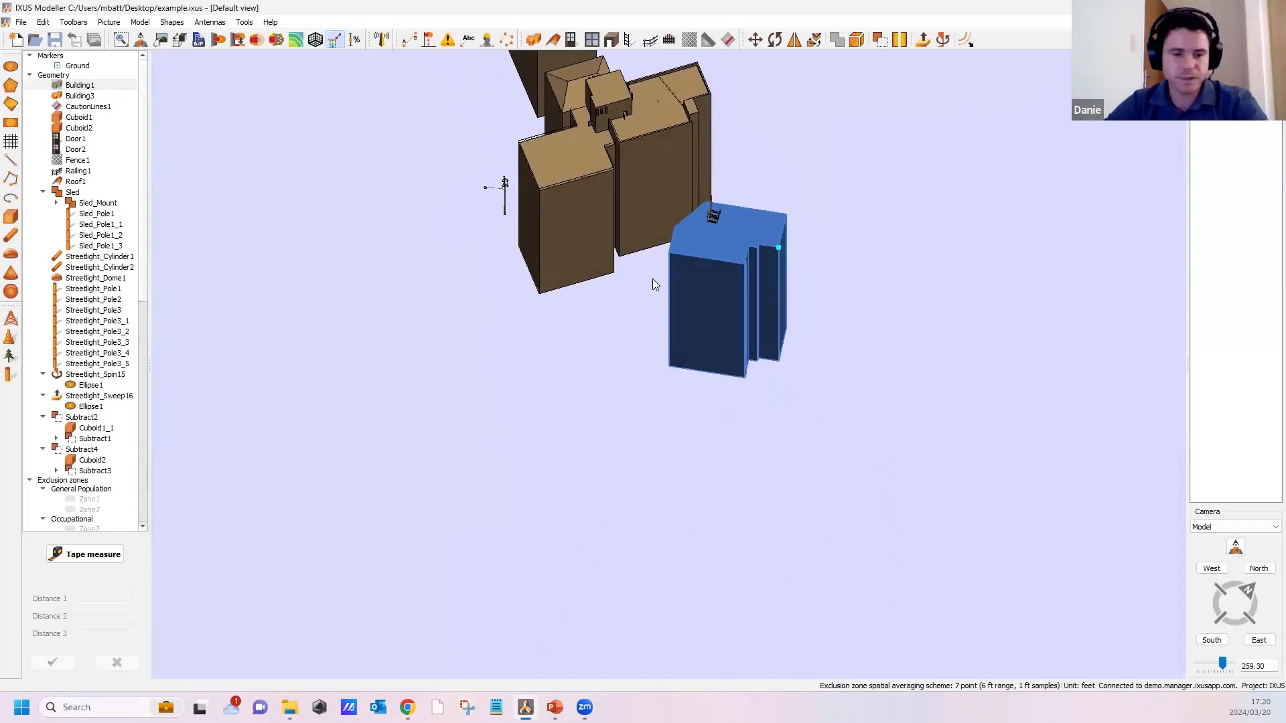
# Step: Undo the alignment and the rotation of Building1, and clear the selection
pyautogui.hotkey('ctrl', 'z')
pyautogui.hotkey('ctrl', 'z')
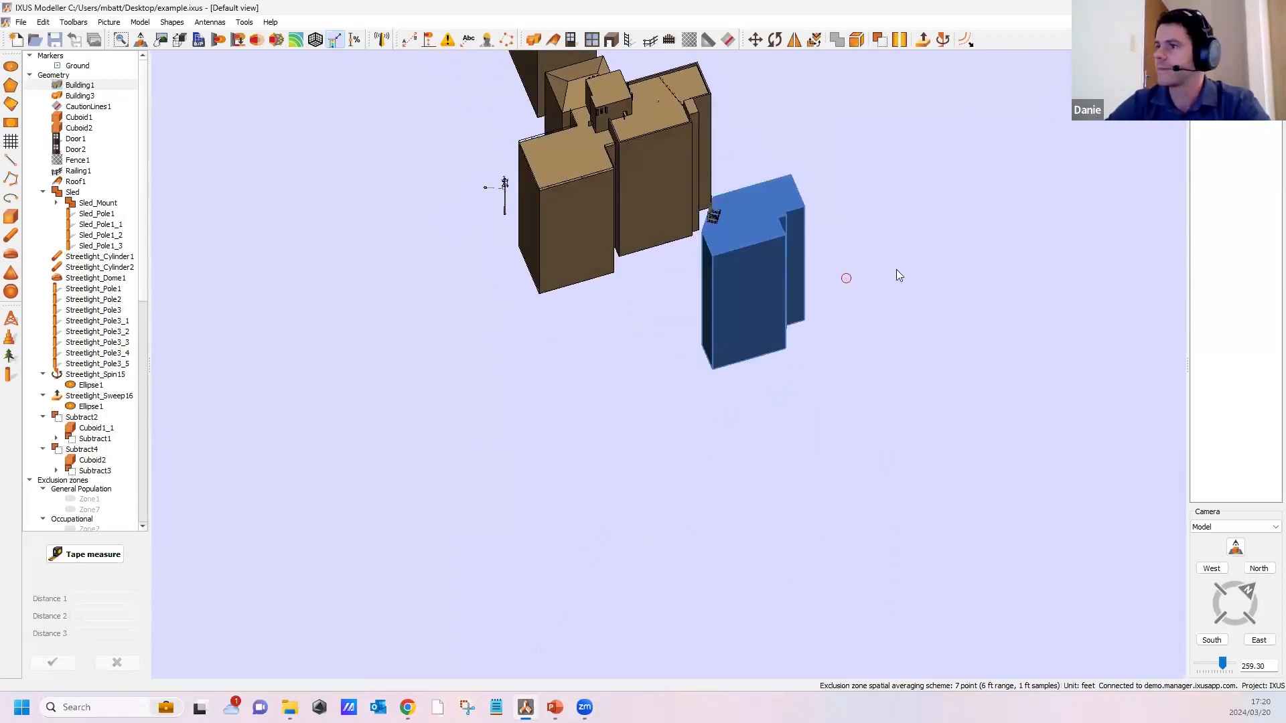
pyautogui.click(905, 272)
# Step: Examine the sled's placement along the roof edge of Building1 and the nearby roof corners from several angles
pyautogui.moveTo(994, 321); pyautogui.dragTo(624, 297, button='middle')
pyautogui.scroll(6, 754, 235)
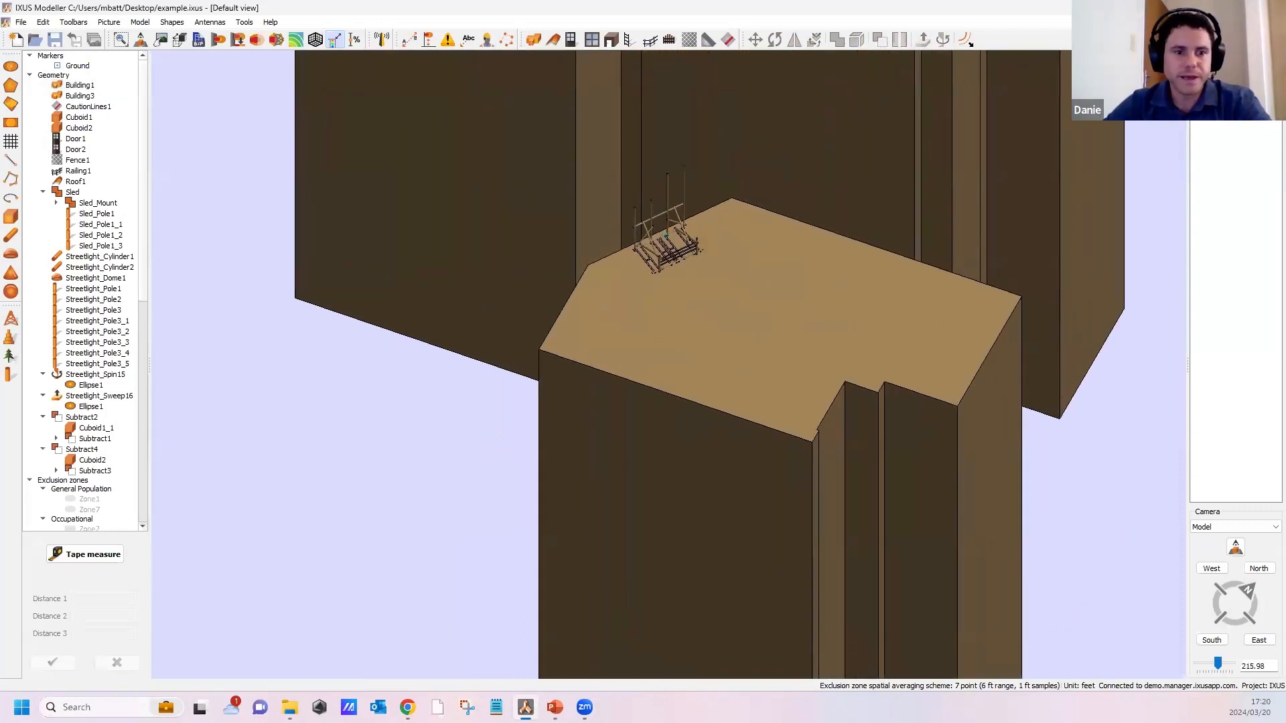
pyautogui.hotkey('alt', 'Tab')
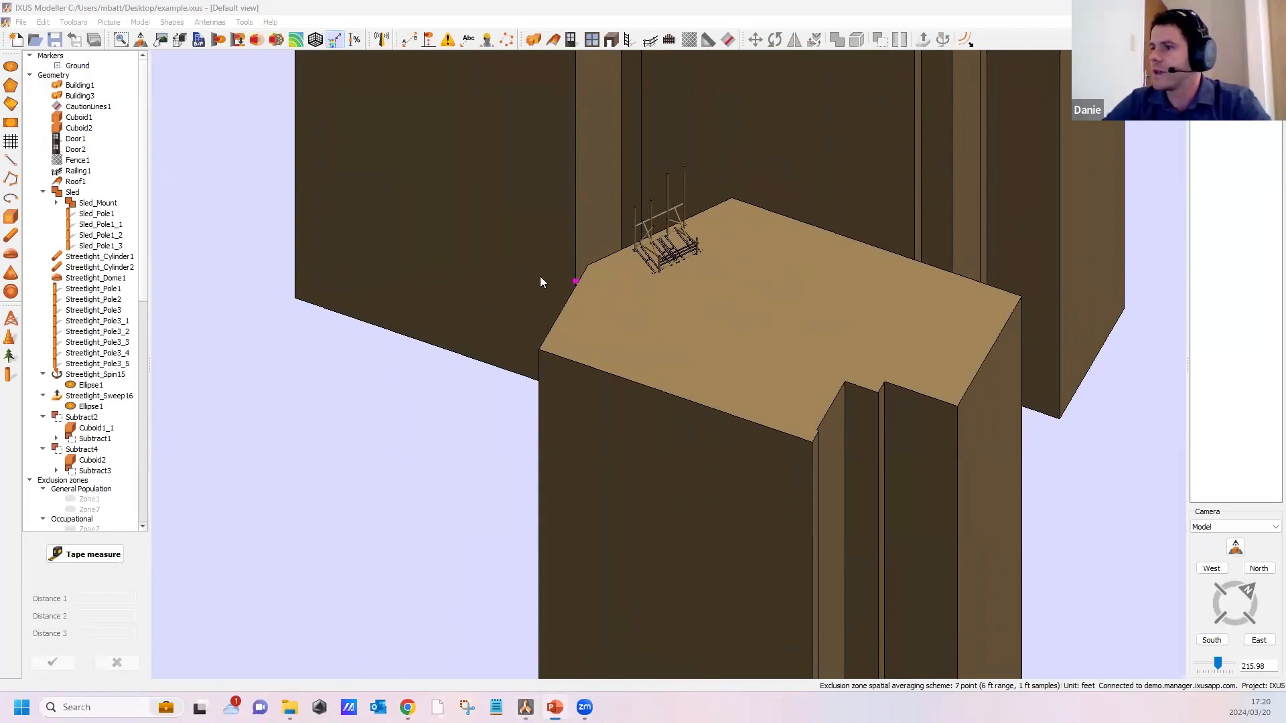
pyautogui.moveTo(753, 349); pyautogui.dragTo(729, 256, button='middle')
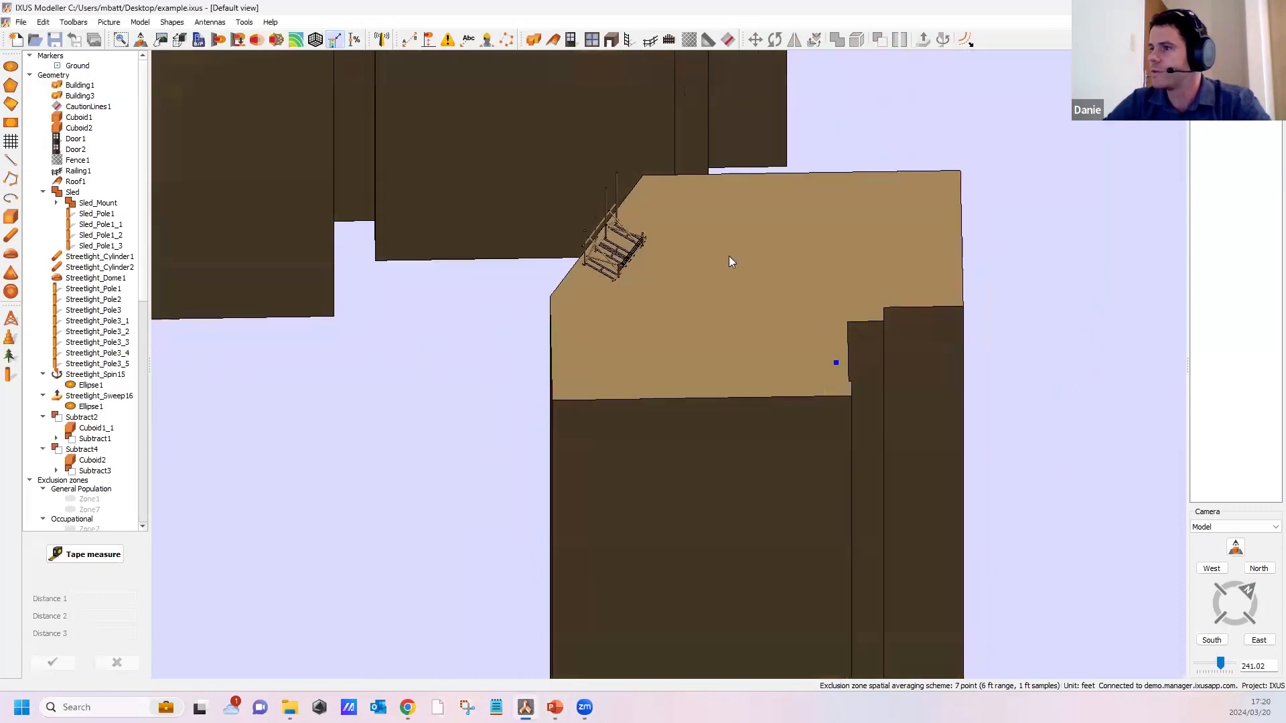
pyautogui.moveTo(583, 360); pyautogui.dragTo(603, 157, button='middle')
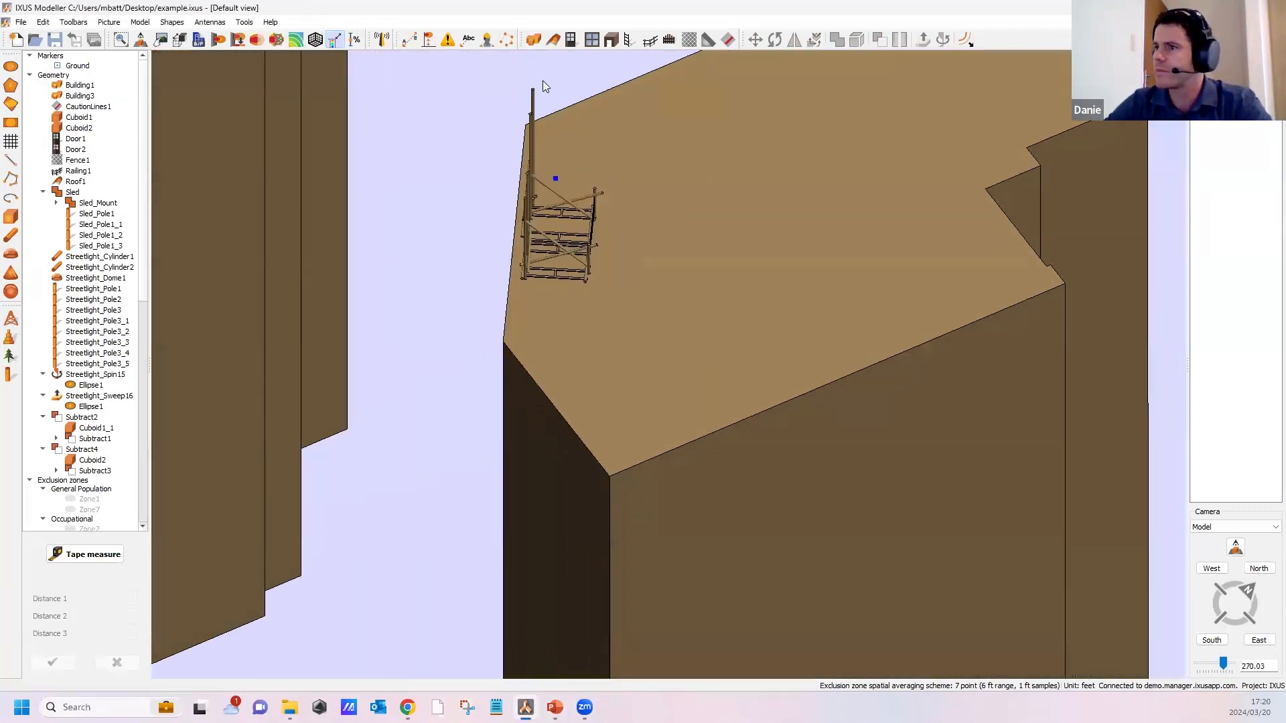
pyautogui.scroll(2, 509, 347)
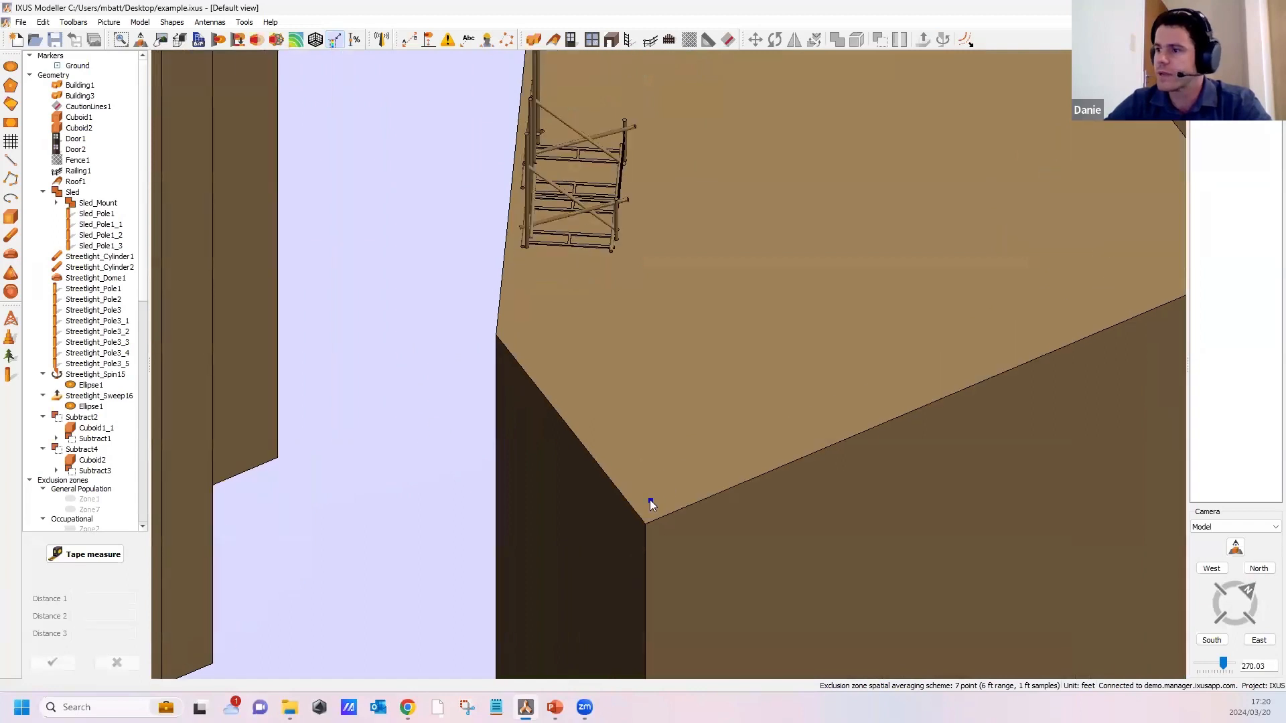
pyautogui.moveTo(911, 314); pyautogui.dragTo(712, 433, button='middle')
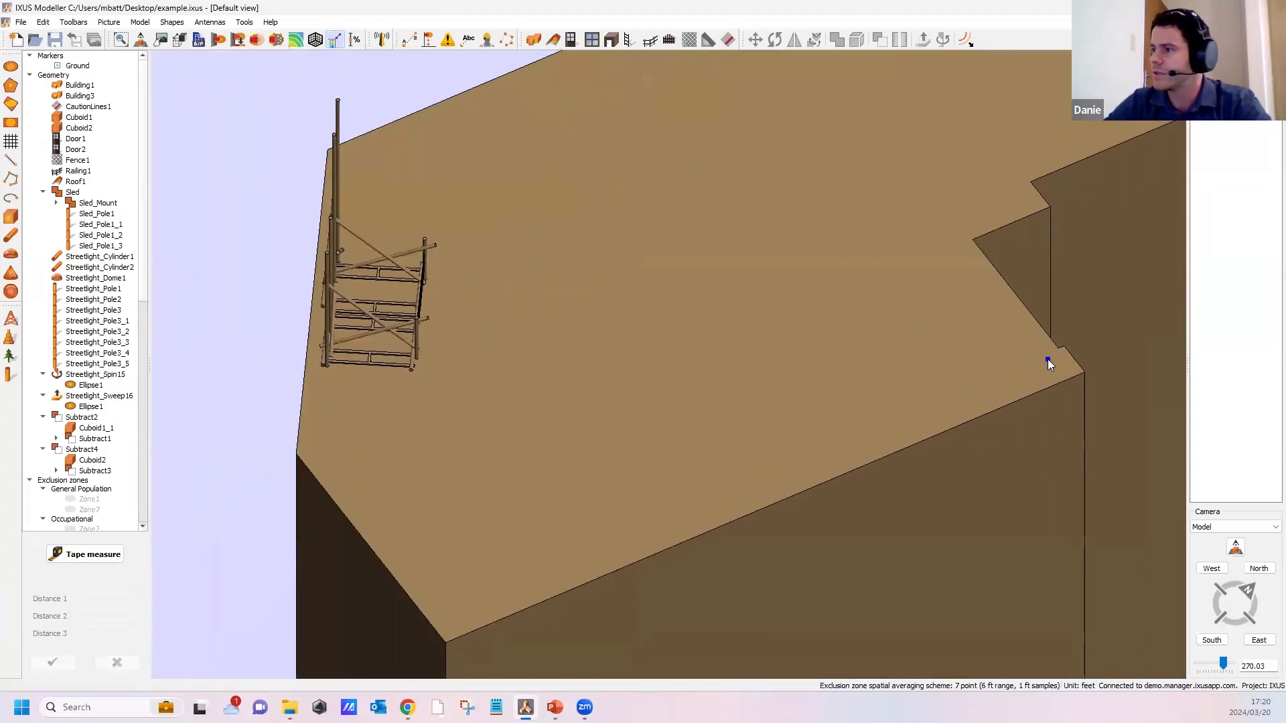
pyautogui.moveTo(651, 350); pyautogui.dragTo(832, 292, button='middle')
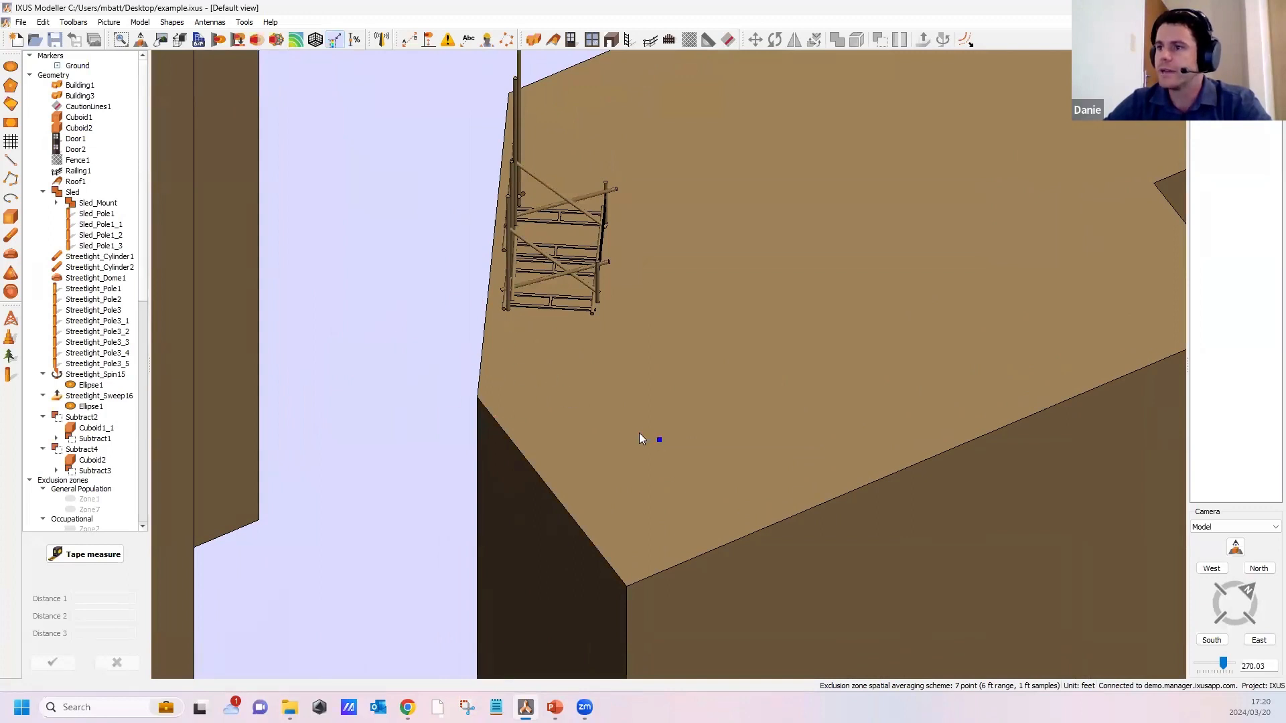
pyautogui.moveTo(639, 433); pyautogui.dragTo(587, 383)
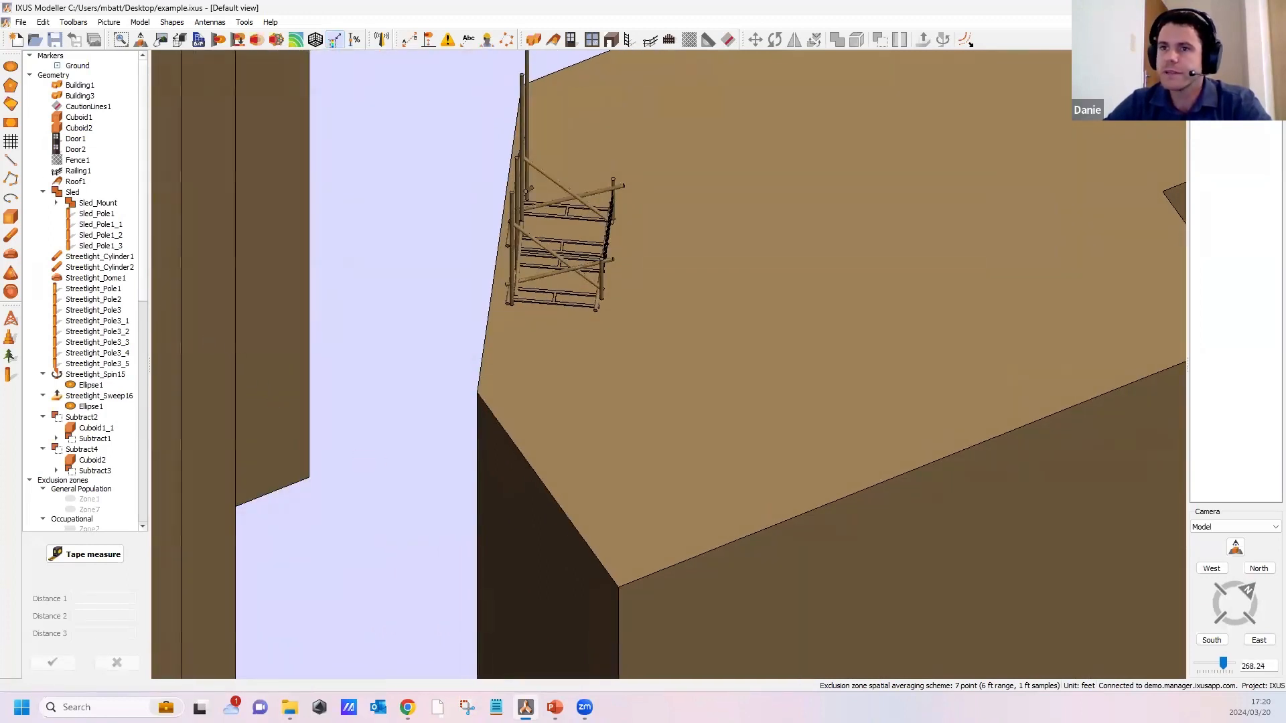
# Step: Place a tape measure marker from Building1's roof corner near the sled, with Distance 2 set to -1 ft
pyautogui.click(82, 560)
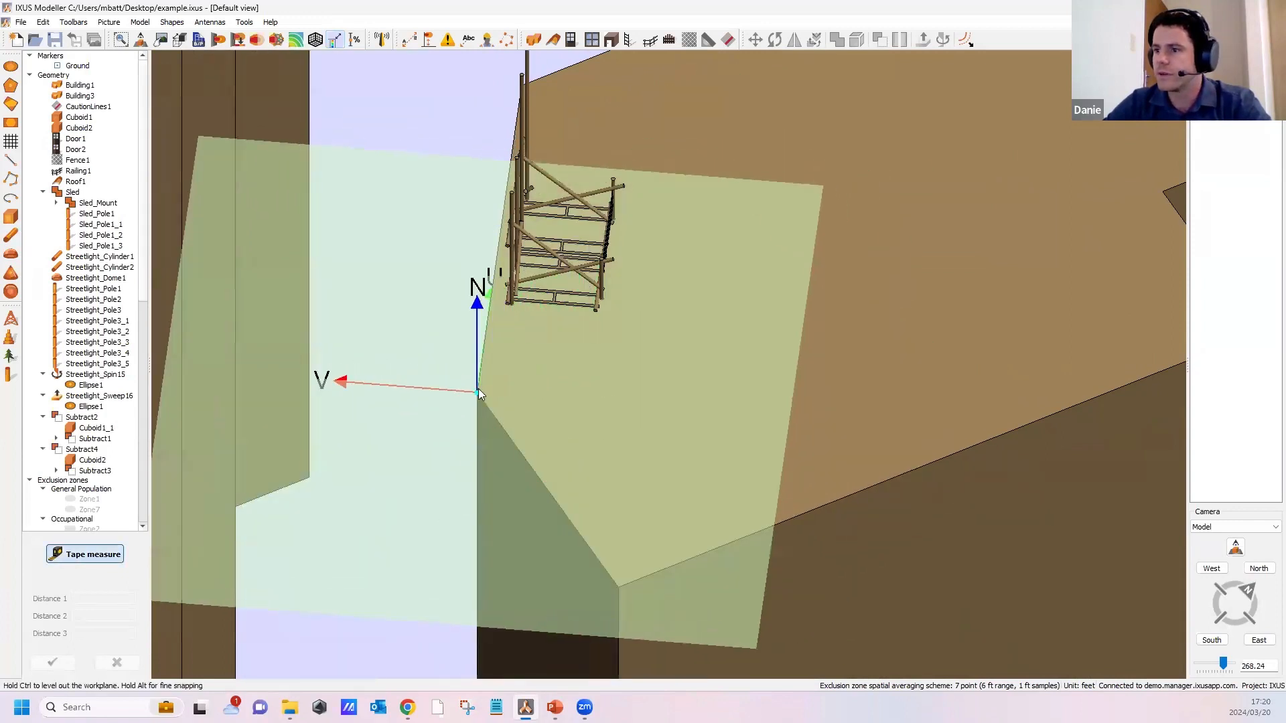
pyautogui.click(478, 392)
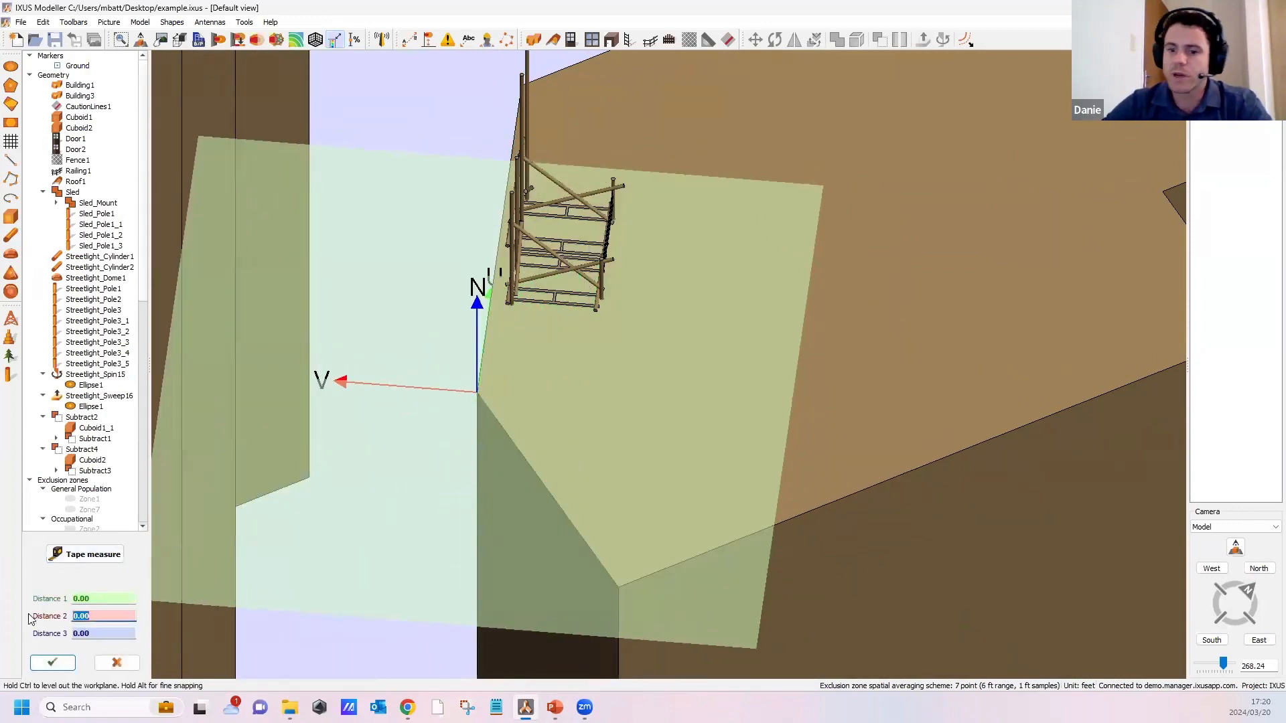
pyautogui.write('-')
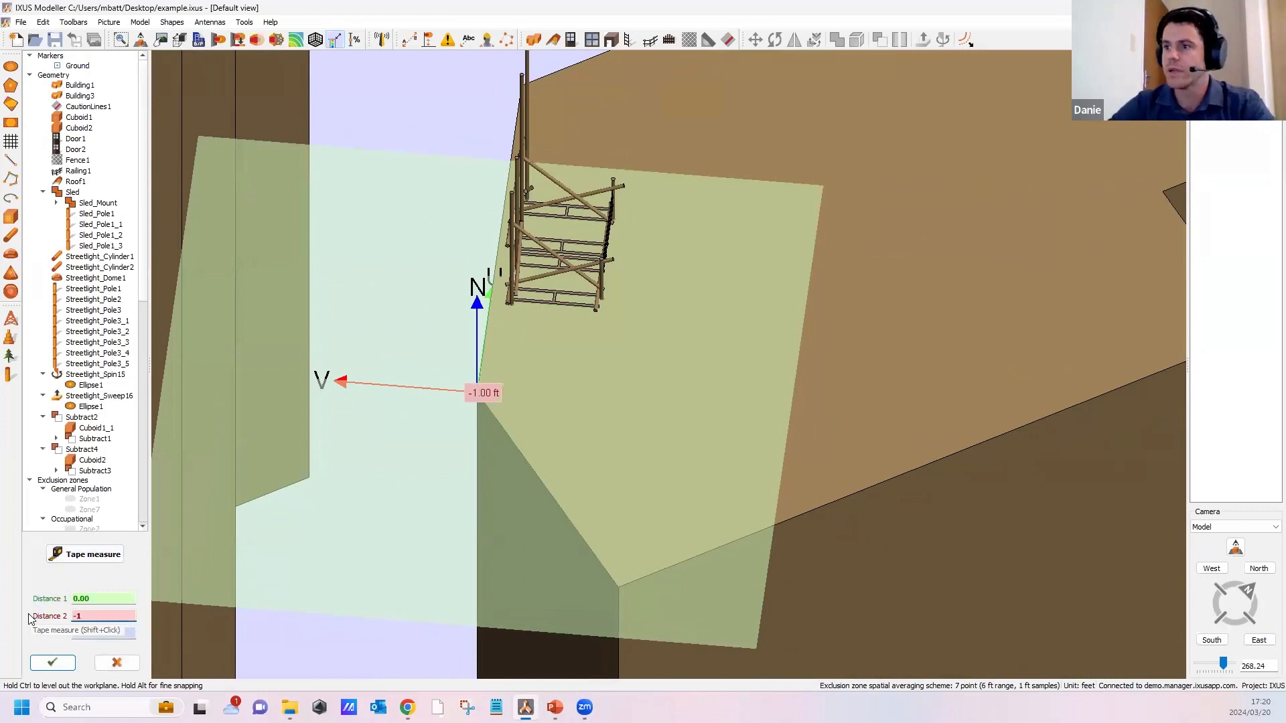
pyautogui.write('1')
pyautogui.click(51, 661)
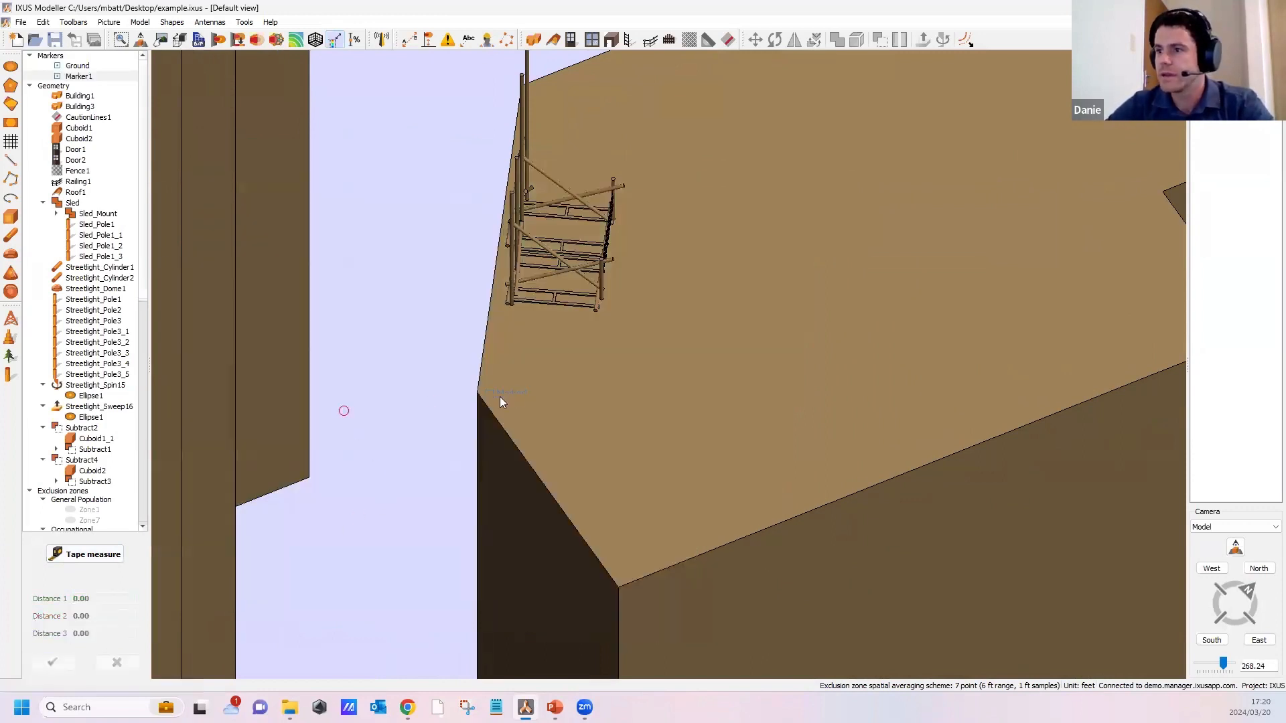
# Step: Add a second tape measure marker from the same roof corner, aligned to the adjacent roof edge, with Distance 2 set to -1 ft
pyautogui.scroll(5, 496, 402)
pyautogui.click(108, 560)
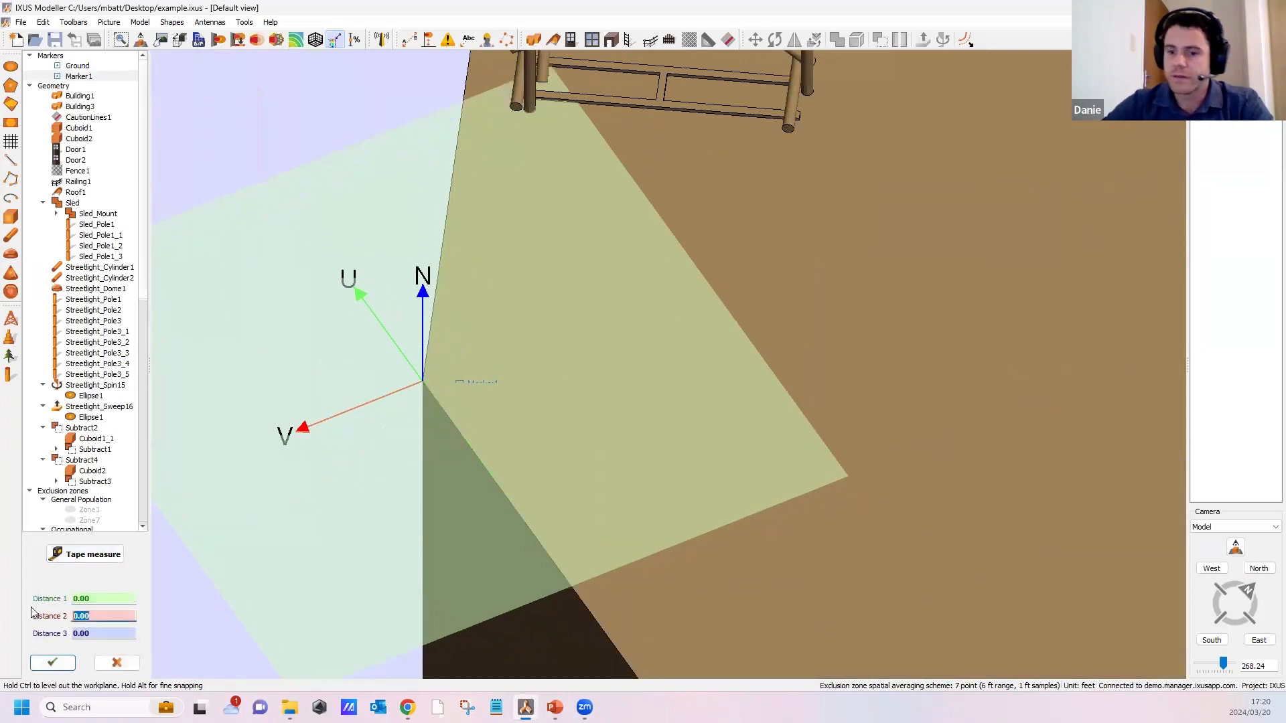
pyautogui.write('-1')
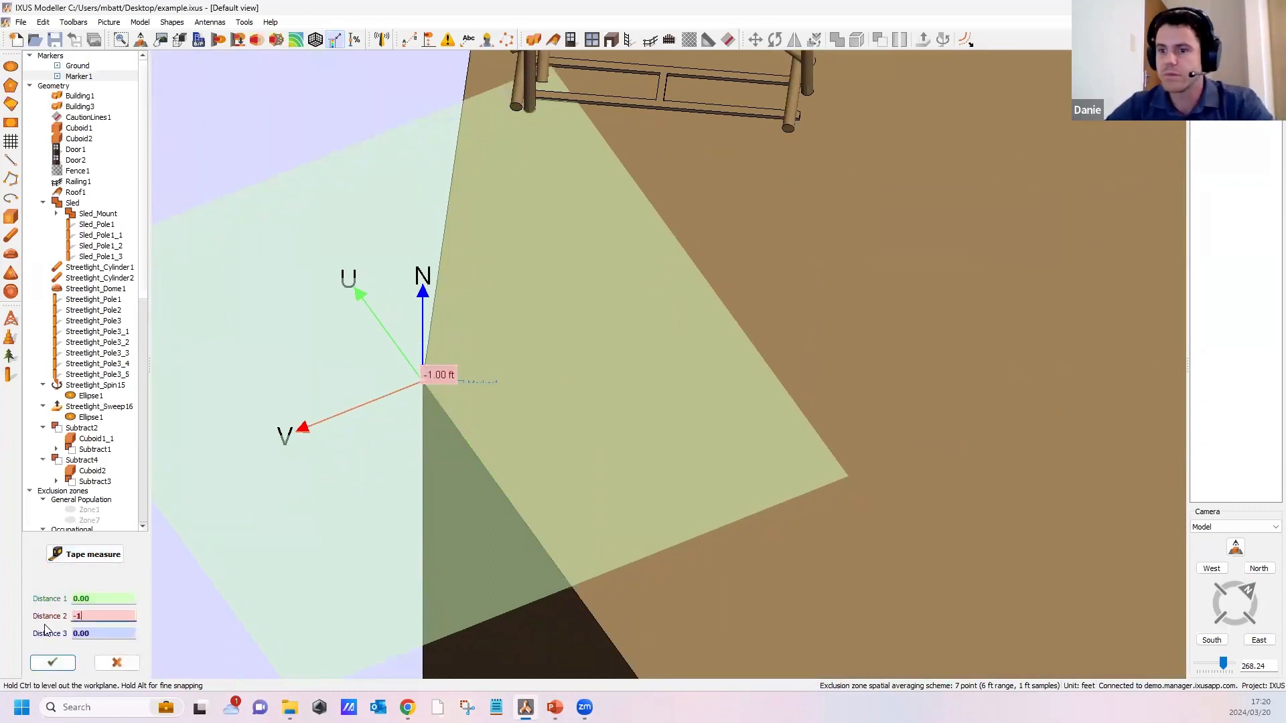
pyautogui.click(53, 663)
# Step: Undo both tape measure markers at the roof corner of Building1
pyautogui.moveTo(669, 330); pyautogui.dragTo(611, 296, button='middle')
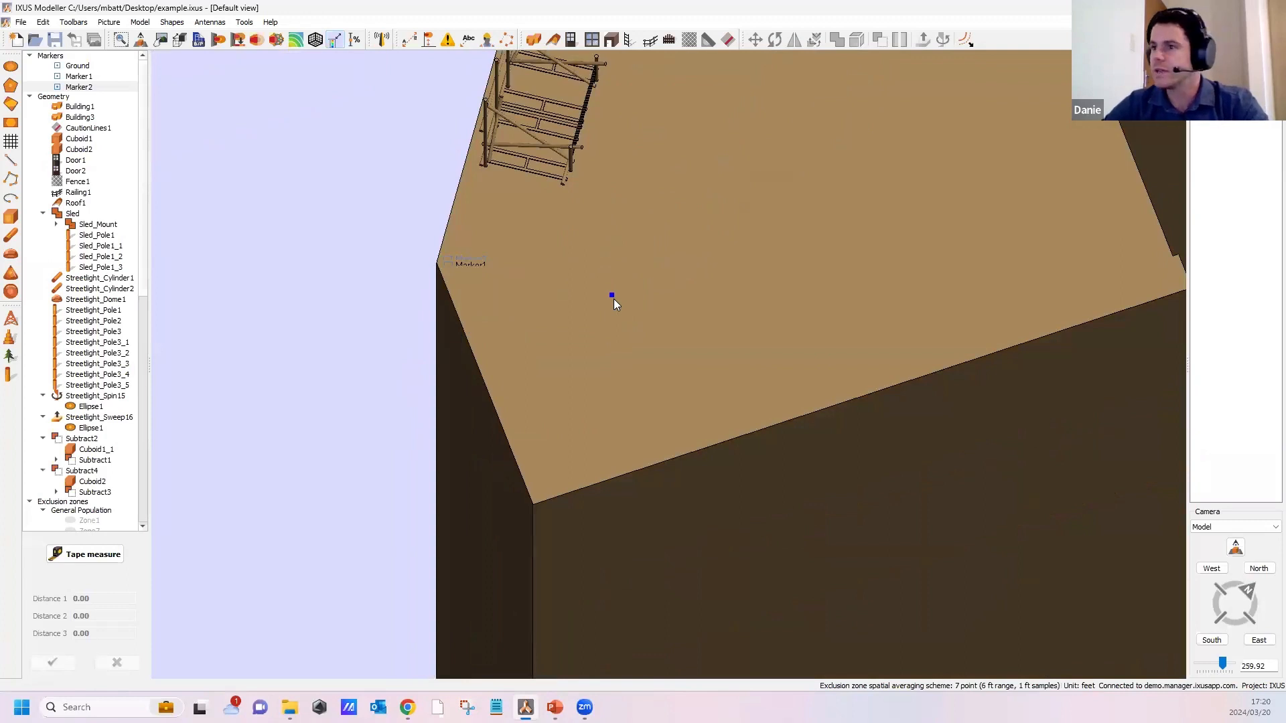
pyautogui.hotkey('ctrl', 'z')
pyautogui.hotkey('ctrl', 'z')
# Step: Offset the roof face of Building1 inward by 1 ft, previewing the reversed direction before accepting
pyautogui.moveTo(539, 229); pyautogui.dragTo(526, 346, button='middle')
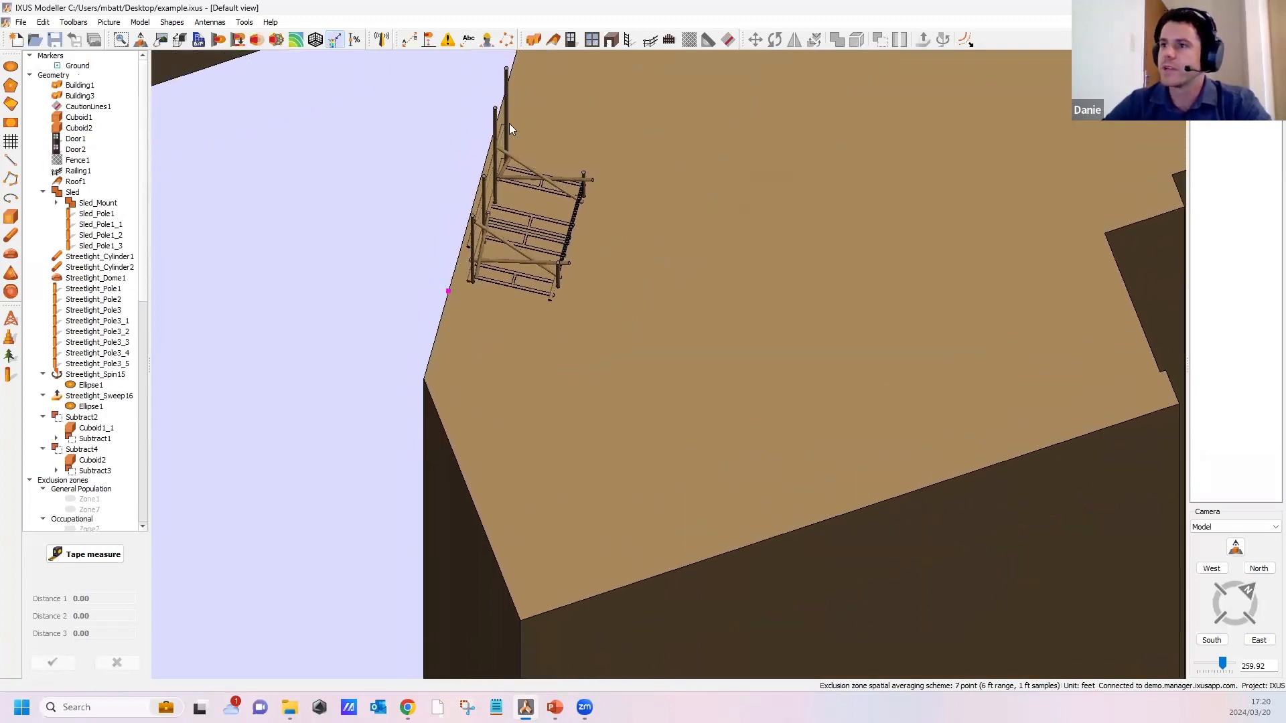
pyautogui.moveTo(509, 123); pyautogui.dragTo(462, 277, button='middle')
pyautogui.scroll(-2, 587, 551)
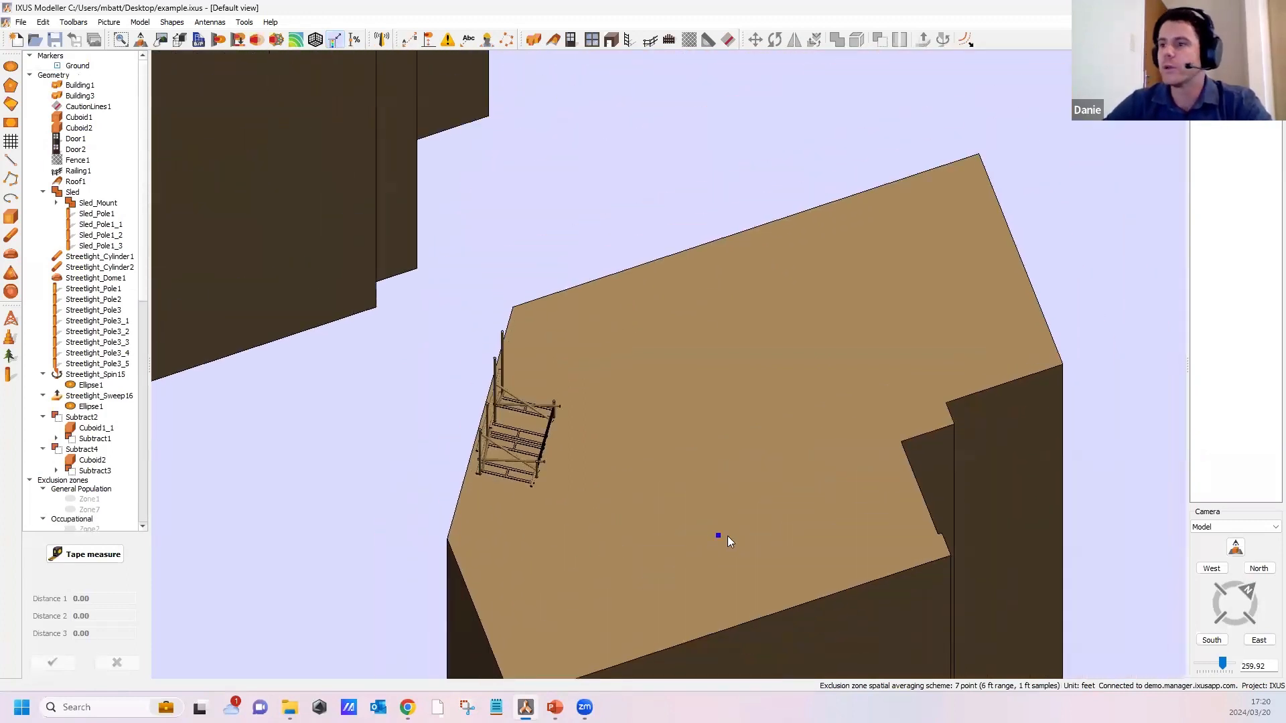
pyautogui.moveTo(728, 536); pyautogui.dragTo(835, 334, button='middle')
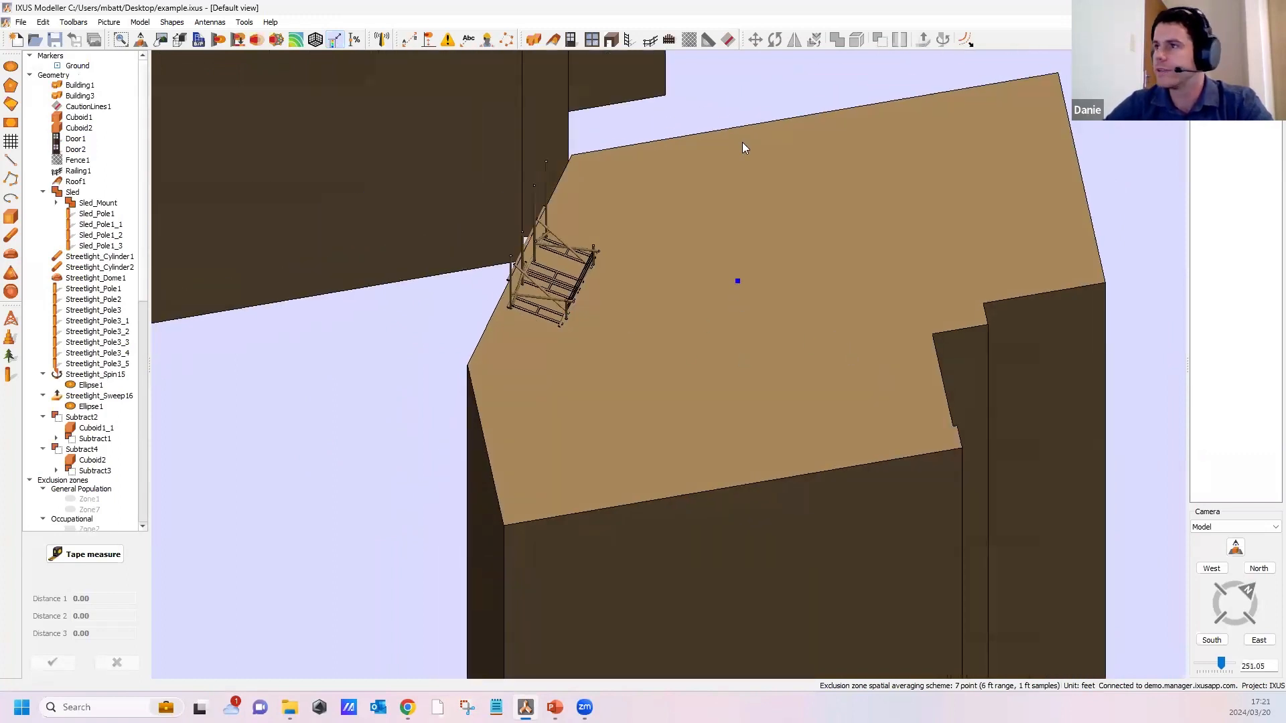
pyautogui.click(967, 42)
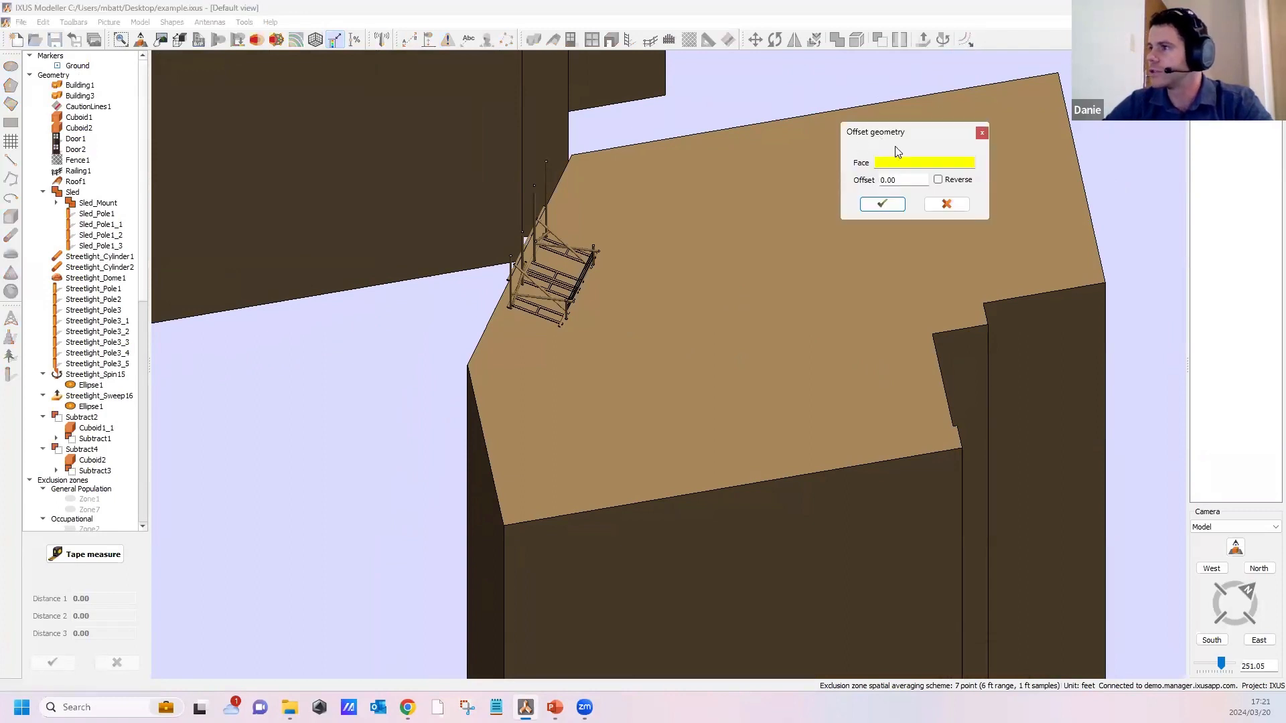
pyautogui.click(708, 302)
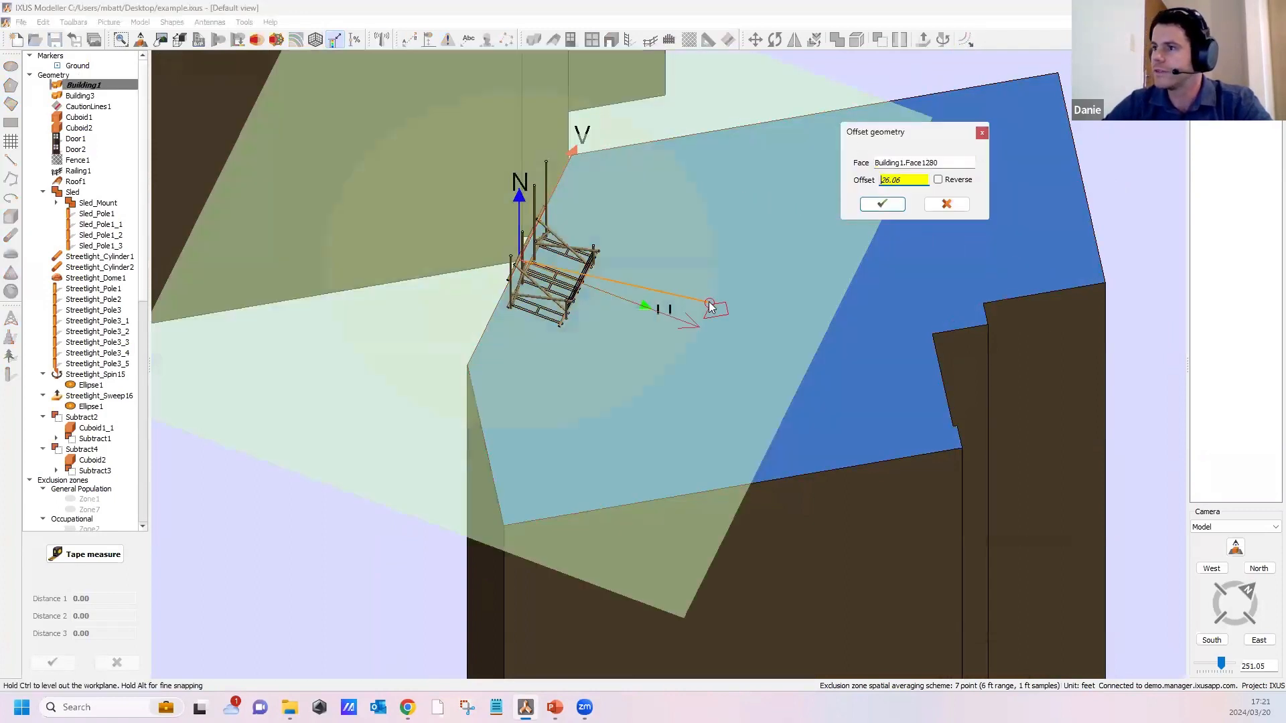
pyautogui.moveTo(907, 178); pyautogui.dragTo(876, 182)
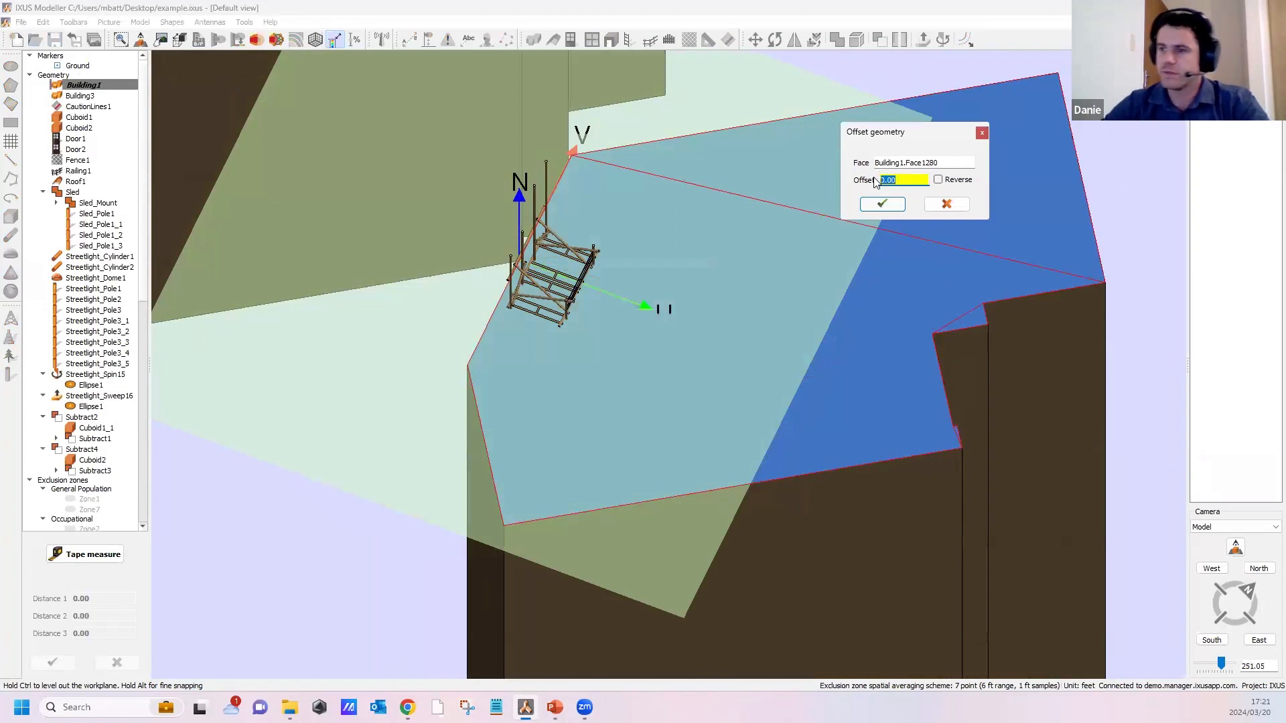
pyautogui.write('1')
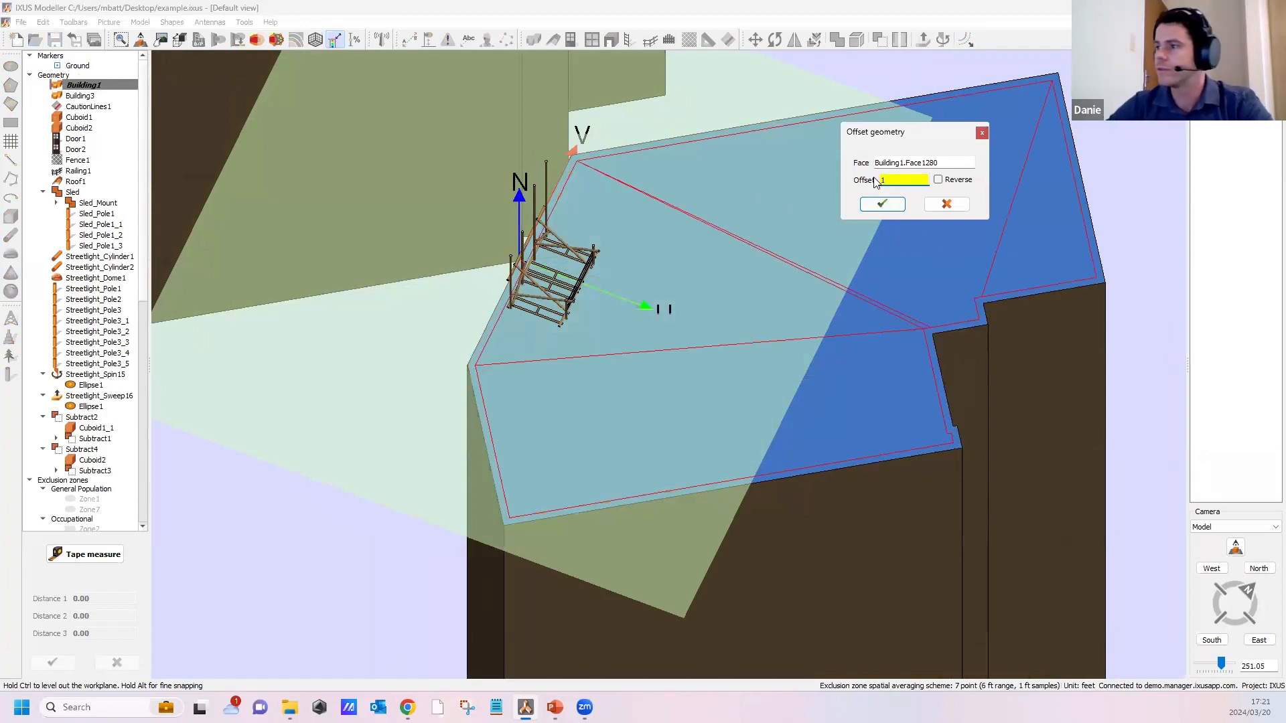
pyautogui.click(938, 180)
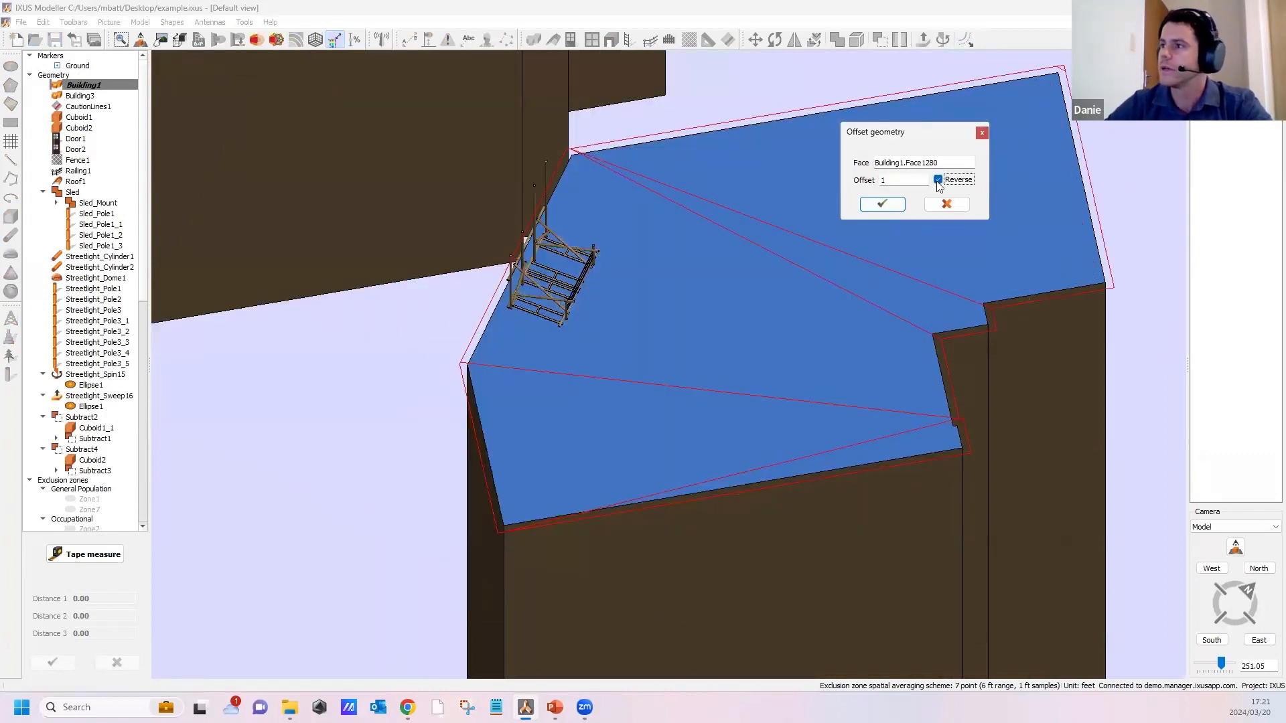
pyautogui.click(938, 181)
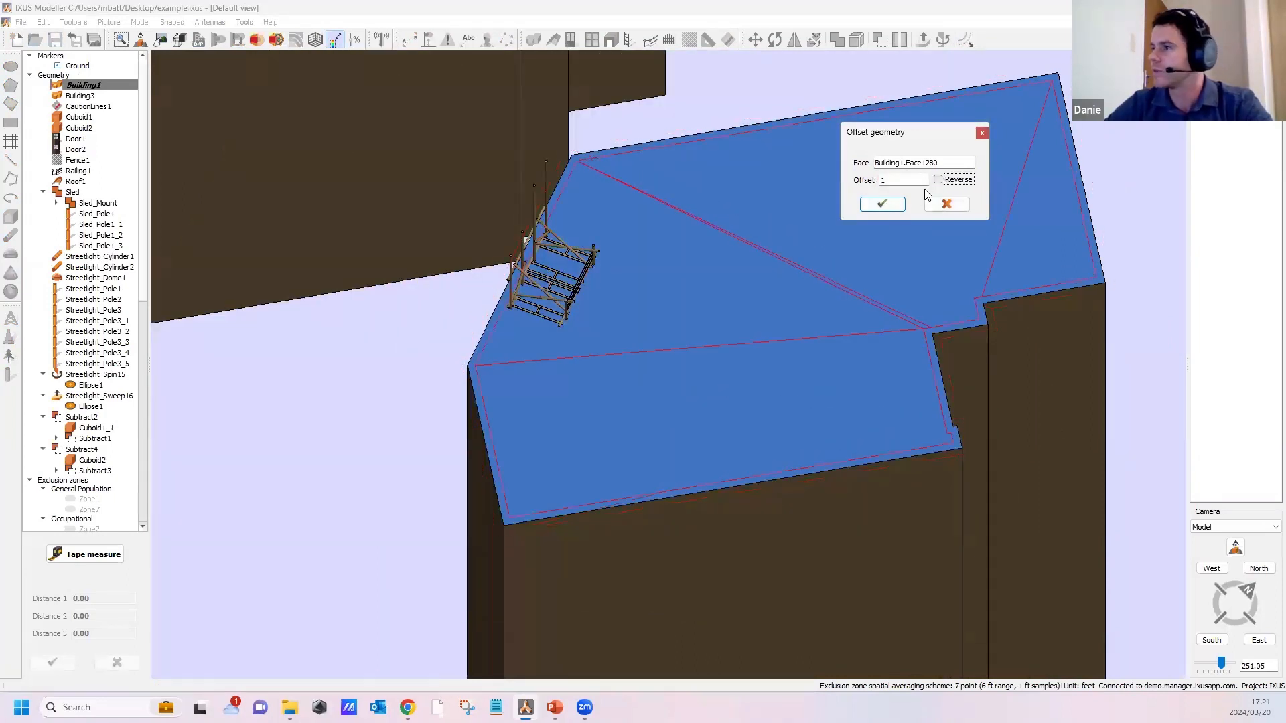
pyautogui.click(882, 205)
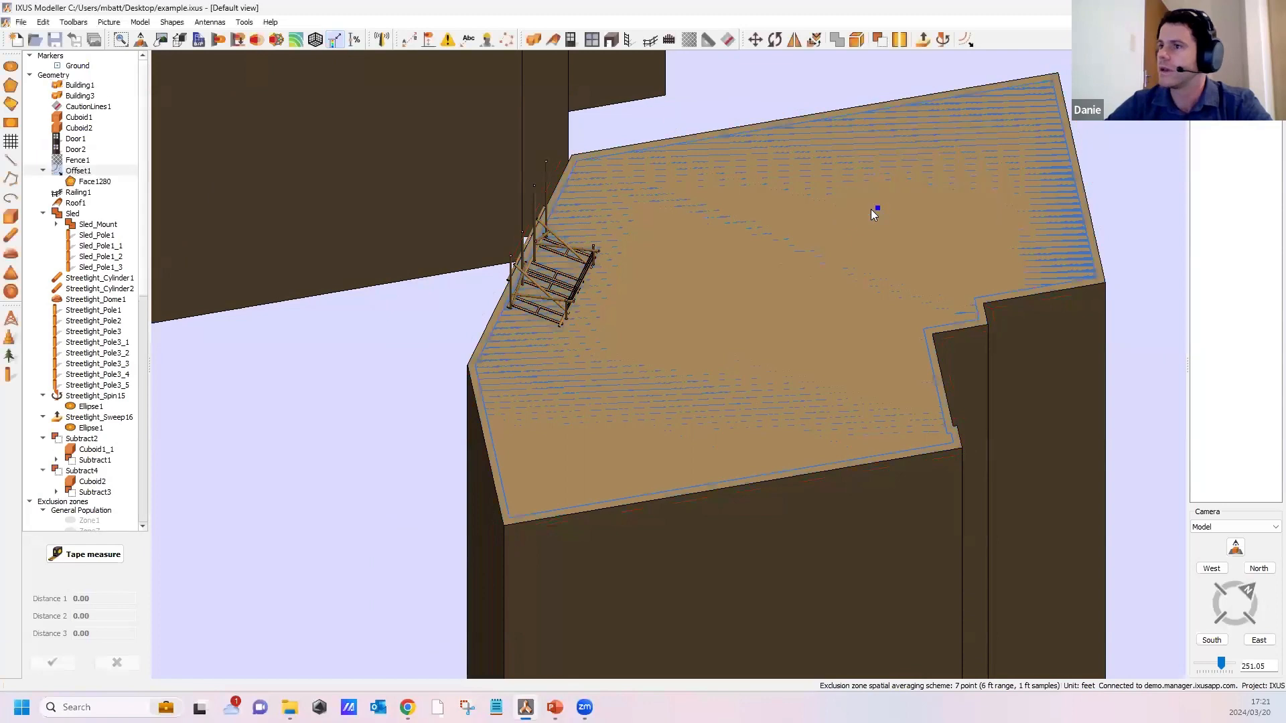
# Step: Sweep the offset roof face of Building1 upwards to a height of 10 ft
pyautogui.moveTo(913, 491); pyautogui.dragTo(612, 234, button='middle')
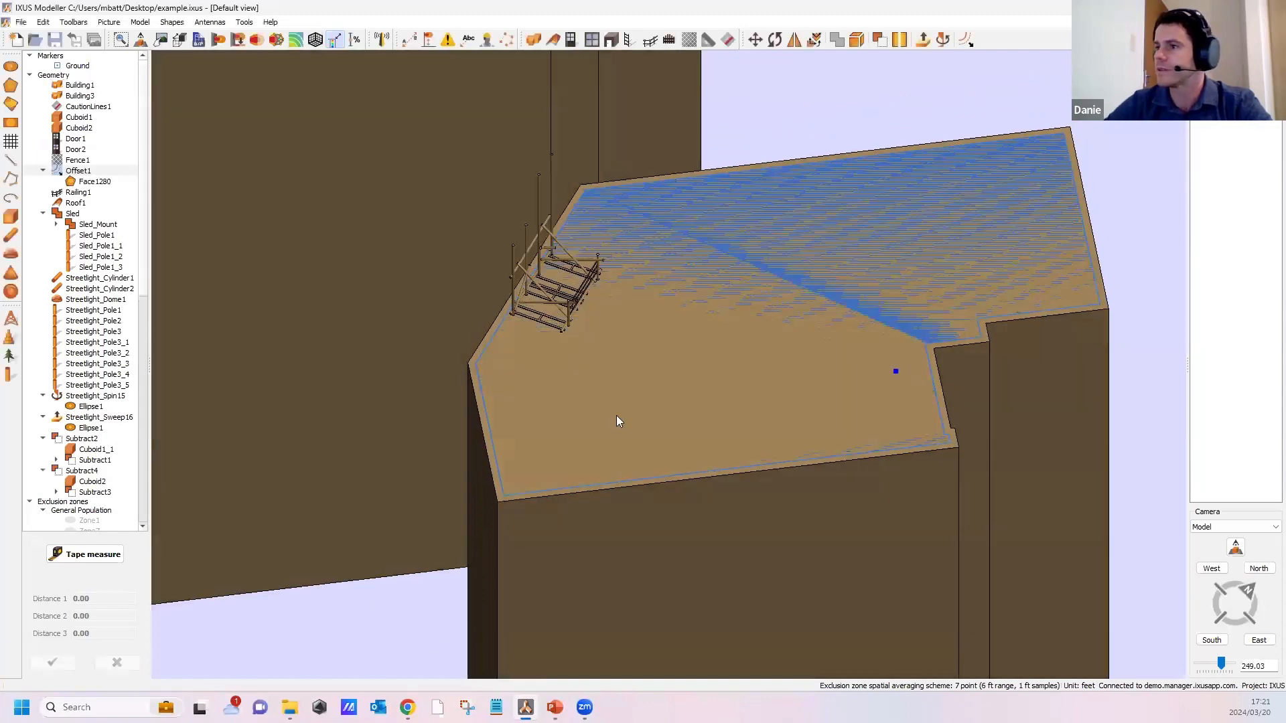
pyautogui.moveTo(617, 420); pyautogui.dragTo(899, 106, button='middle')
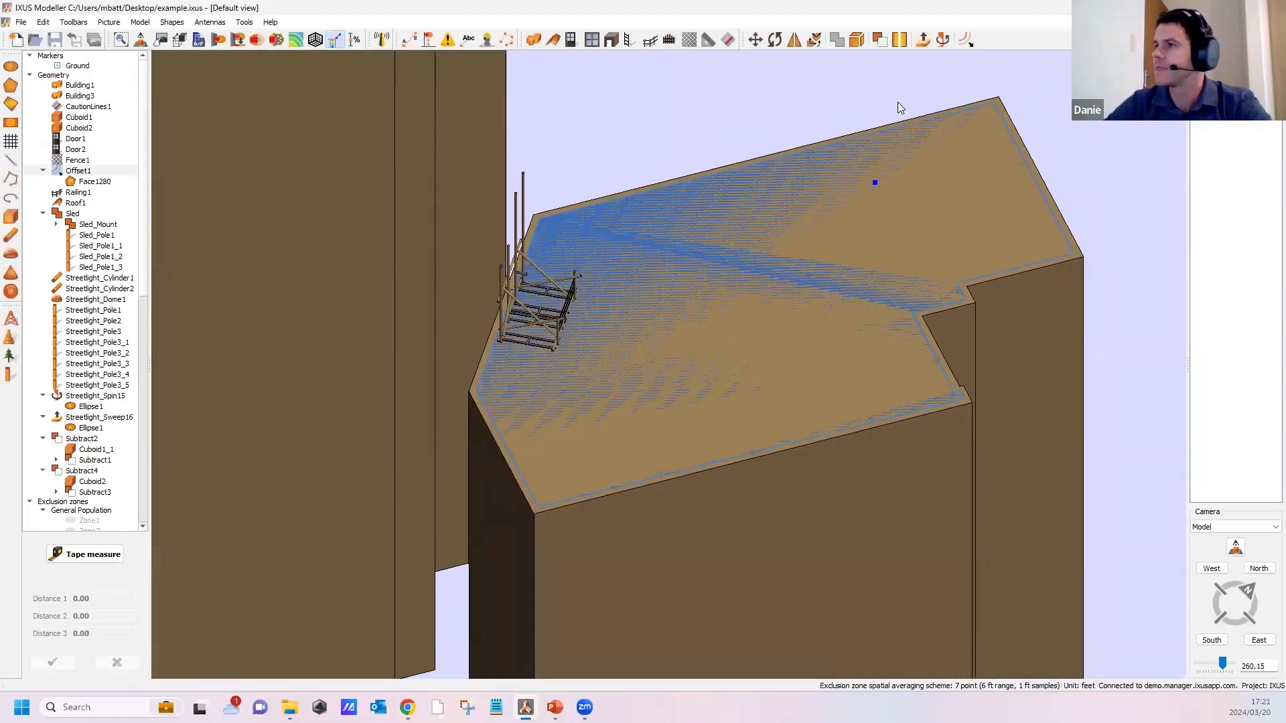
pyautogui.click(922, 38)
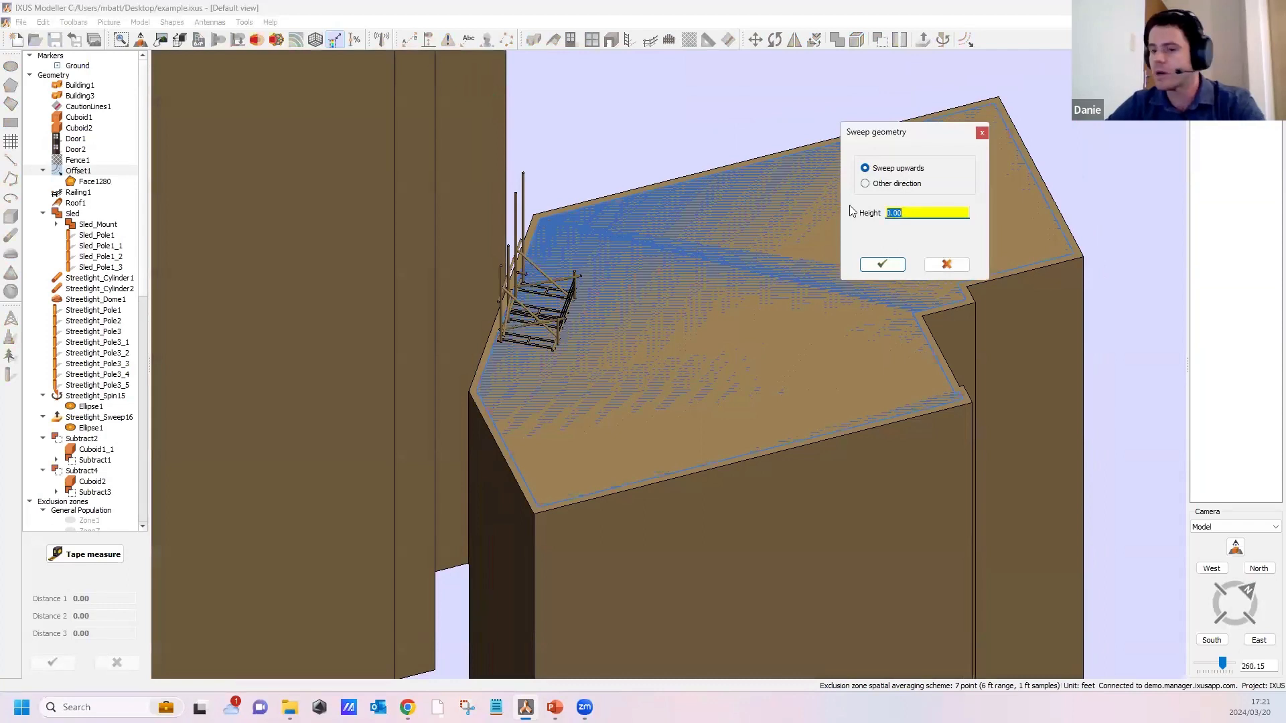
pyautogui.write('10')
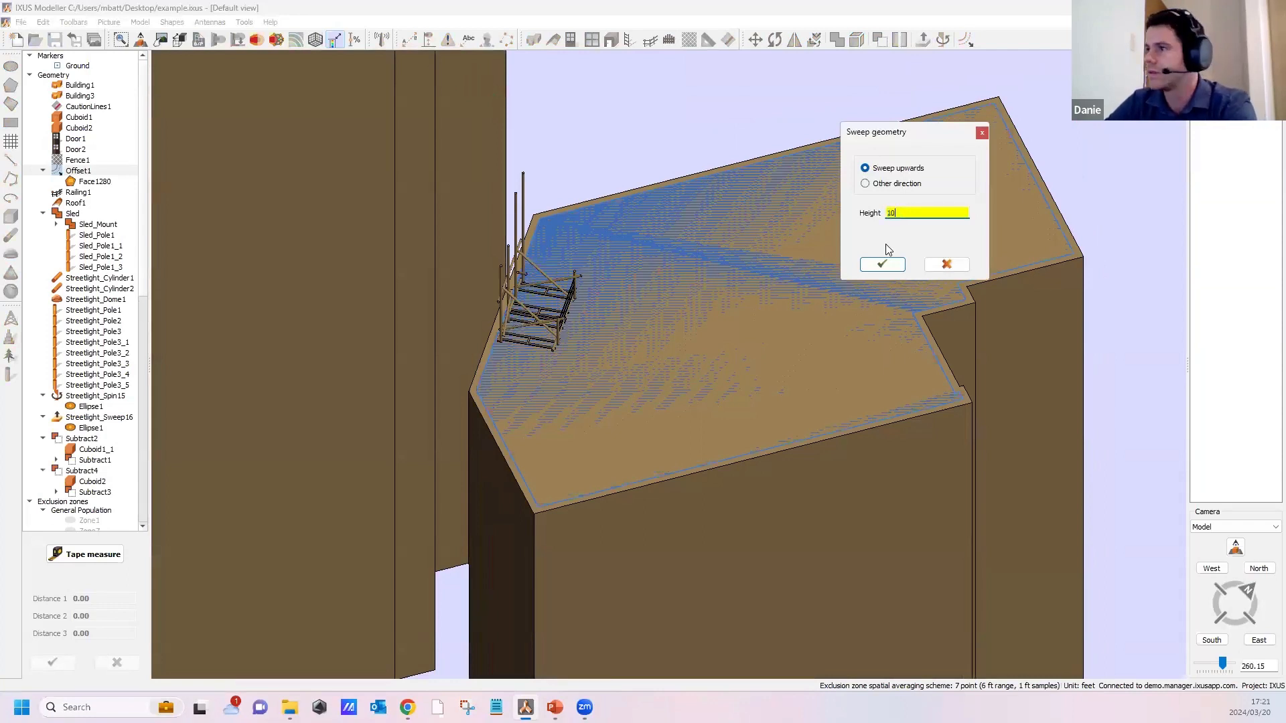
pyautogui.click(879, 264)
# Step: Move the swept block down by half its height, from its upper corner to the midpoint of the vertical edge below
pyautogui.moveTo(850, 361); pyautogui.dragTo(815, 71, button='middle')
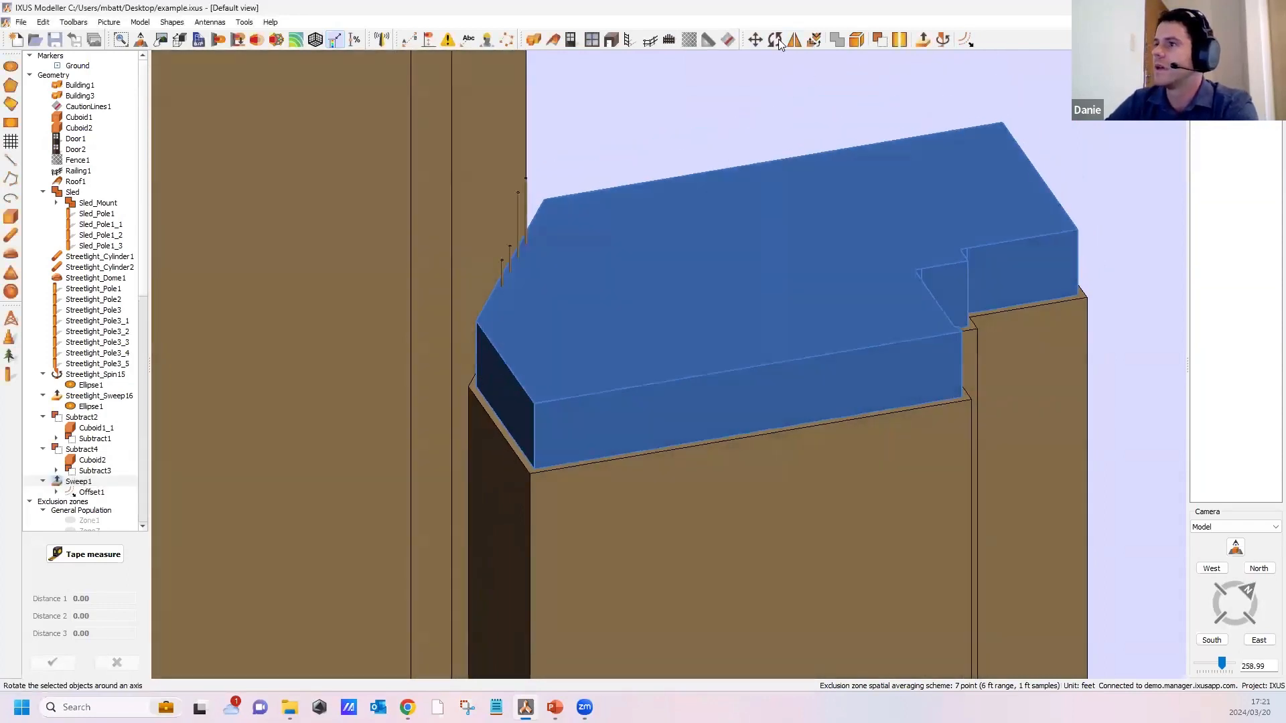
pyautogui.click(755, 39)
pyautogui.click(538, 403)
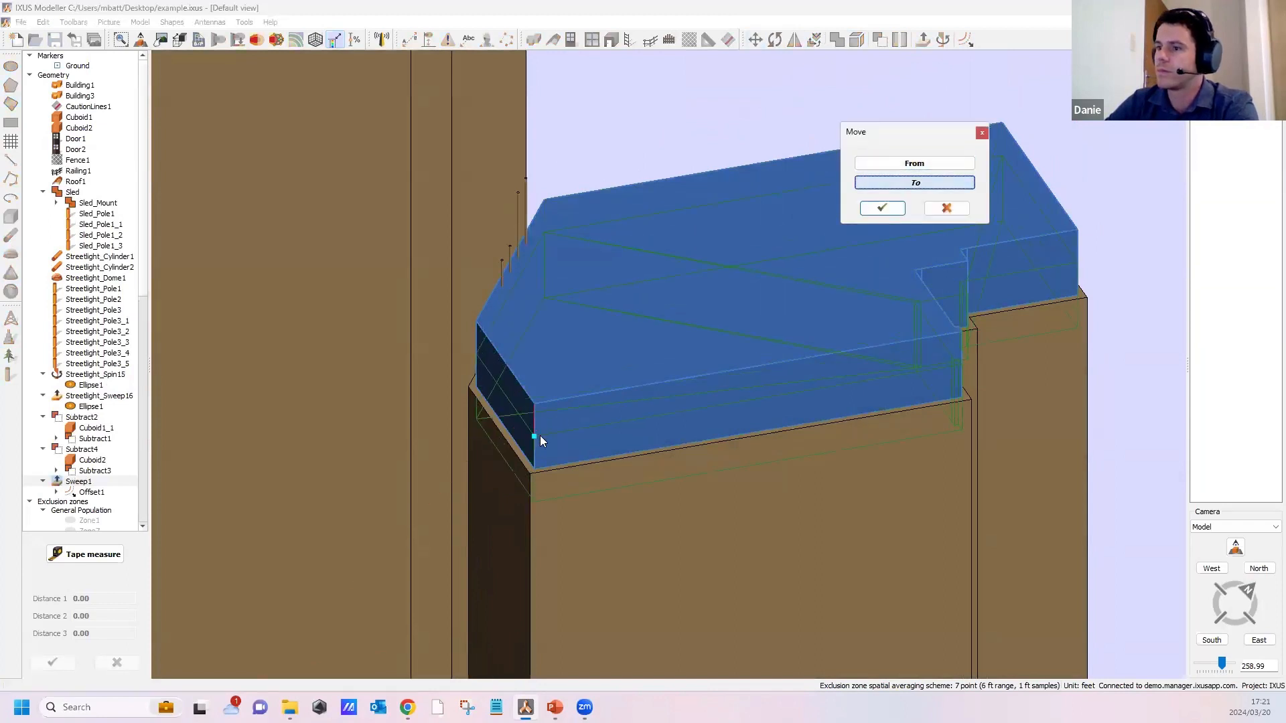
pyautogui.click(540, 435)
pyautogui.click(882, 208)
# Step: Subtract the lowered swept block from Building1 to form a parapet around its roof
pyautogui.click(880, 40)
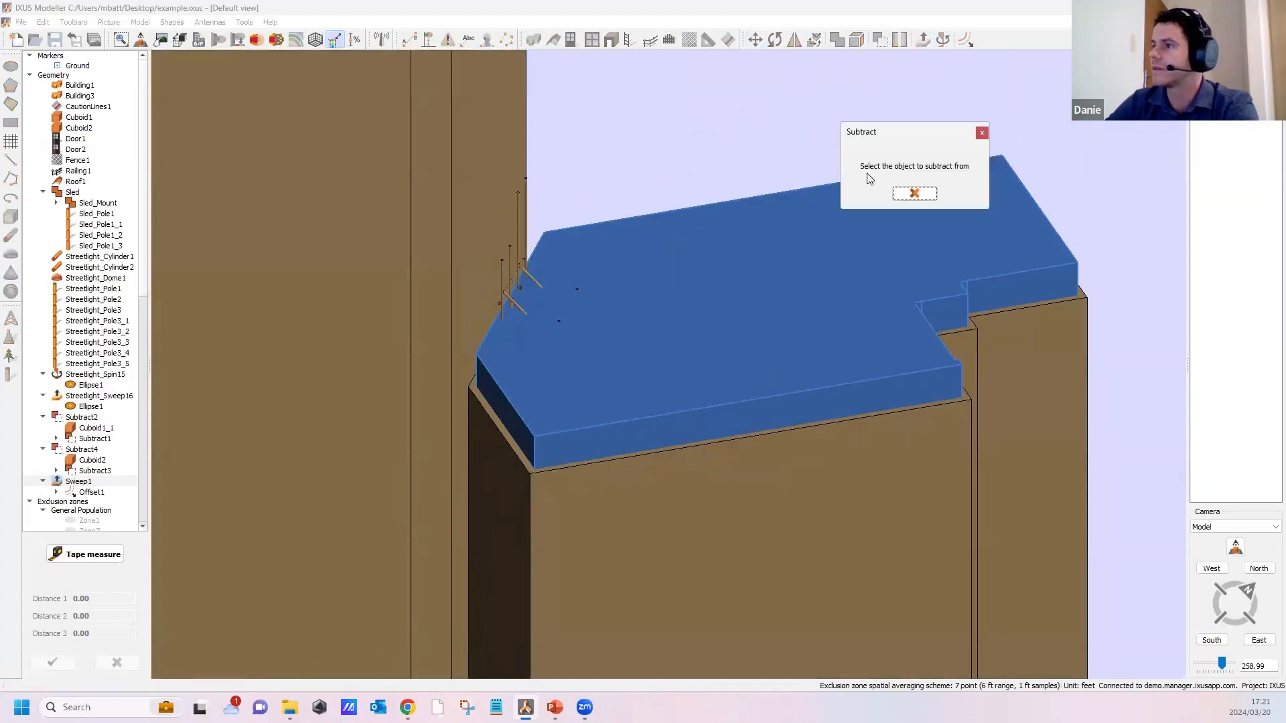
pyautogui.click(818, 466)
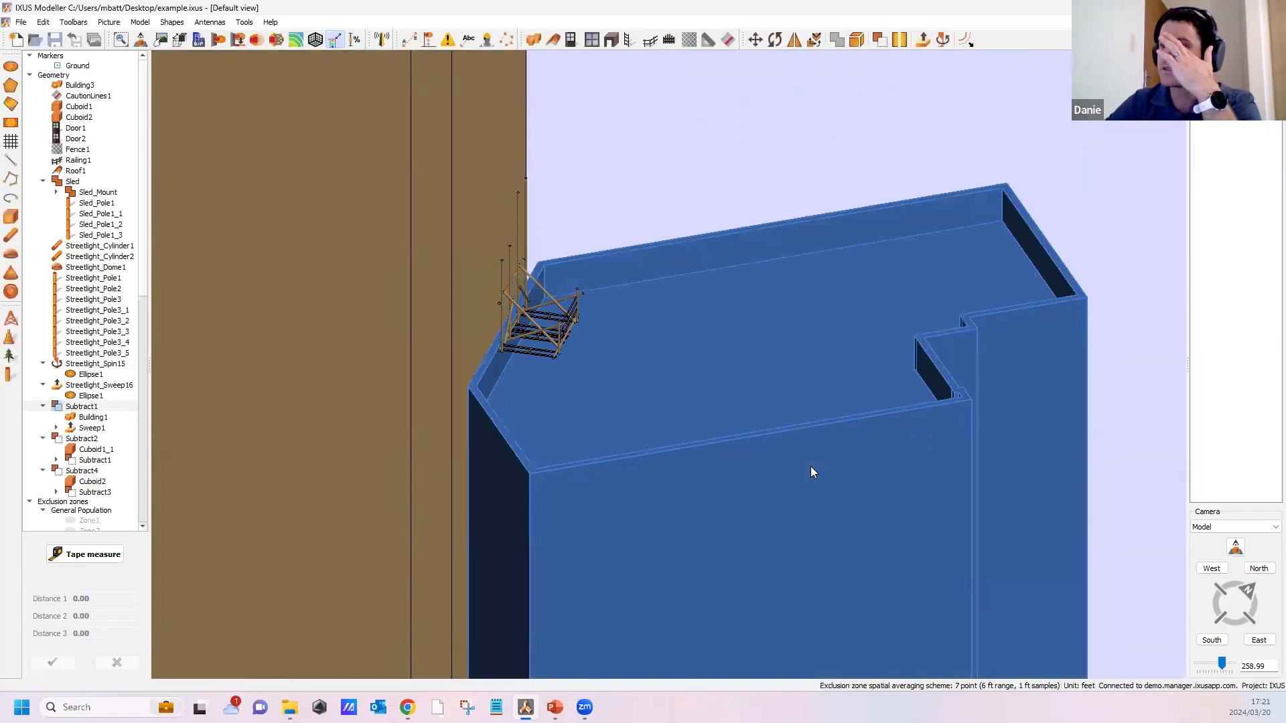
pyautogui.click(779, 126)
# Step: Display the exclusion zones around the rooftop antennas with their mesh wireframe
pyautogui.scroll(-3, 808, 321)
pyautogui.moveTo(855, 359); pyautogui.dragTo(786, 402, button='middle')
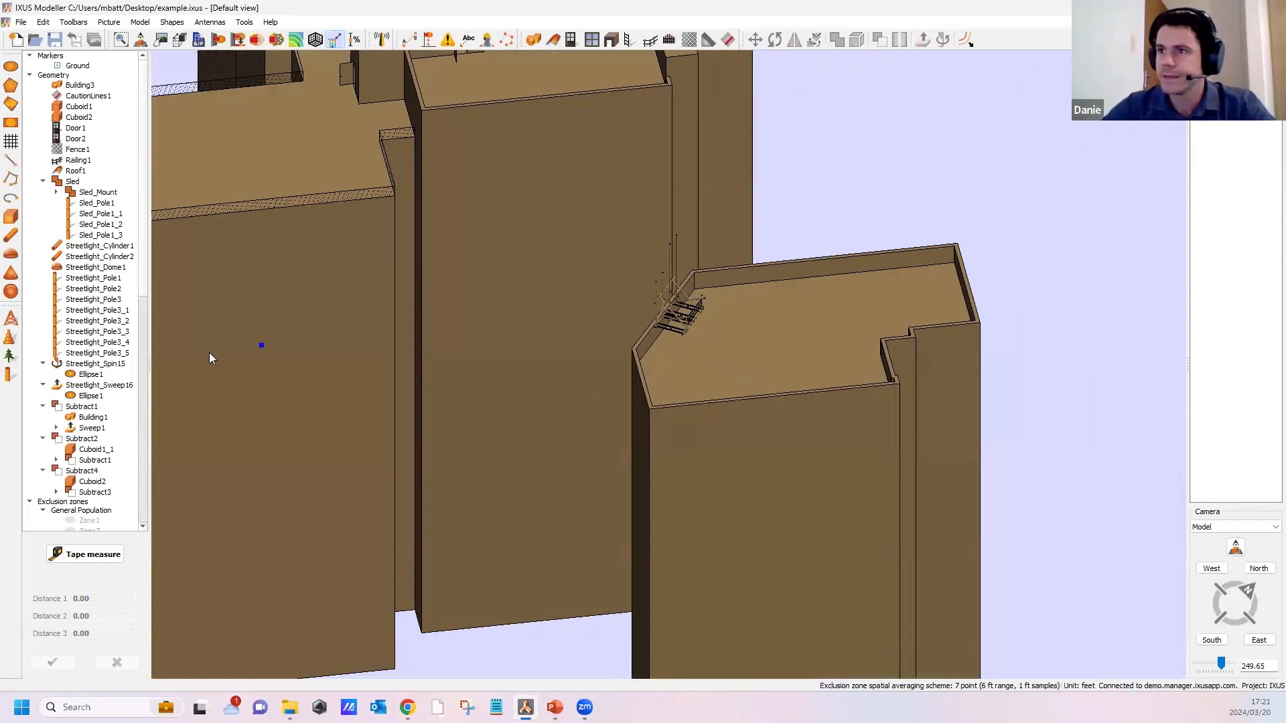
pyautogui.moveTo(579, 333); pyautogui.dragTo(655, 316, button='middle')
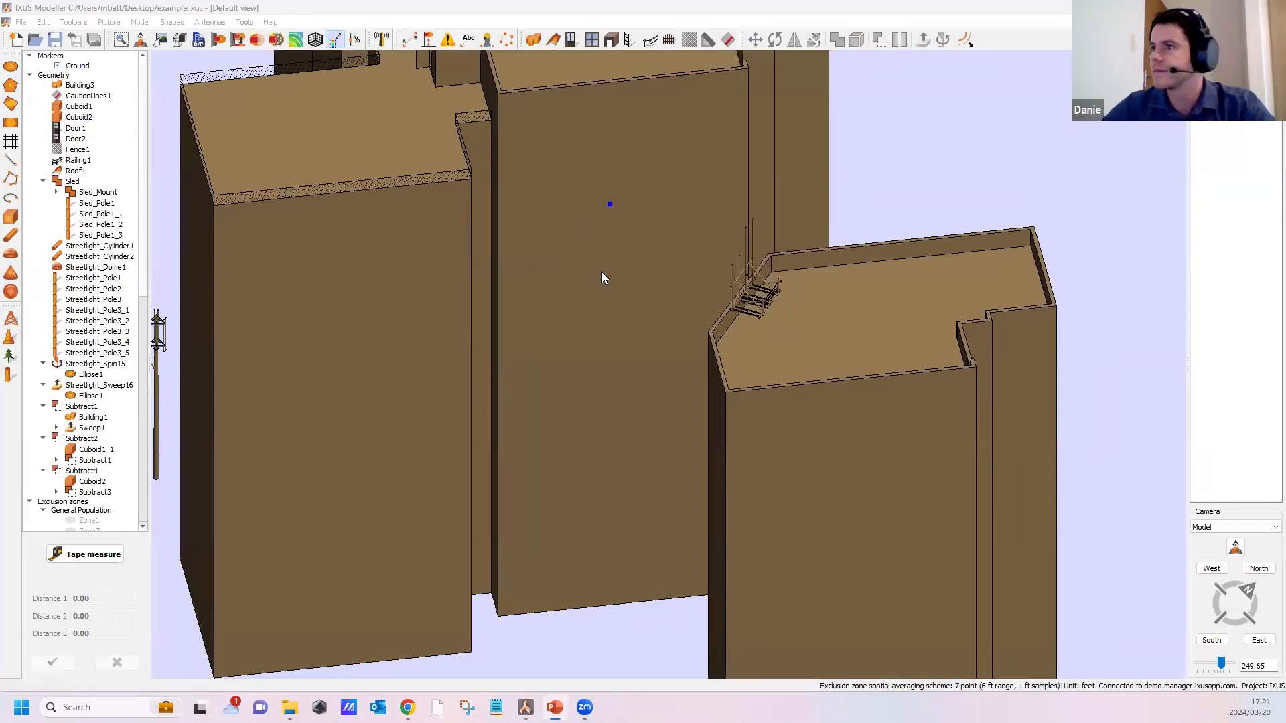
pyautogui.moveTo(602, 272); pyautogui.dragTo(551, 530, button='middle')
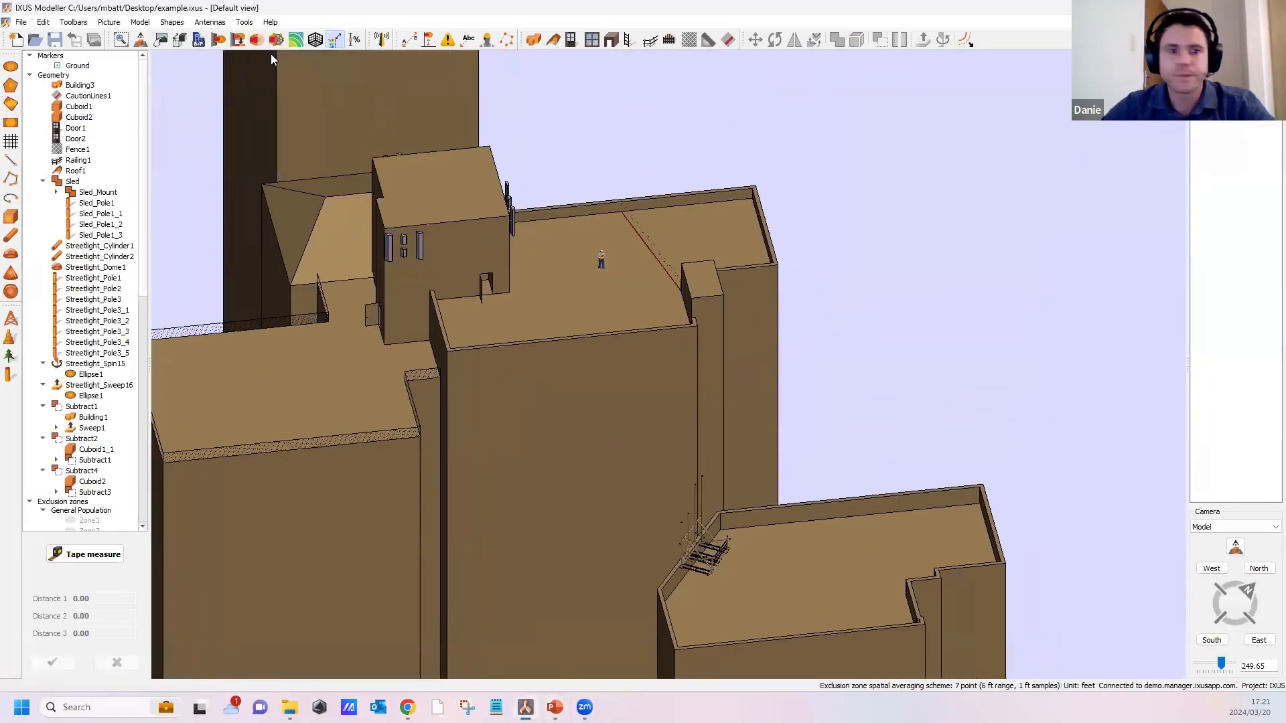
pyautogui.moveTo(614, 102); pyautogui.dragTo(694, 100, button='middle')
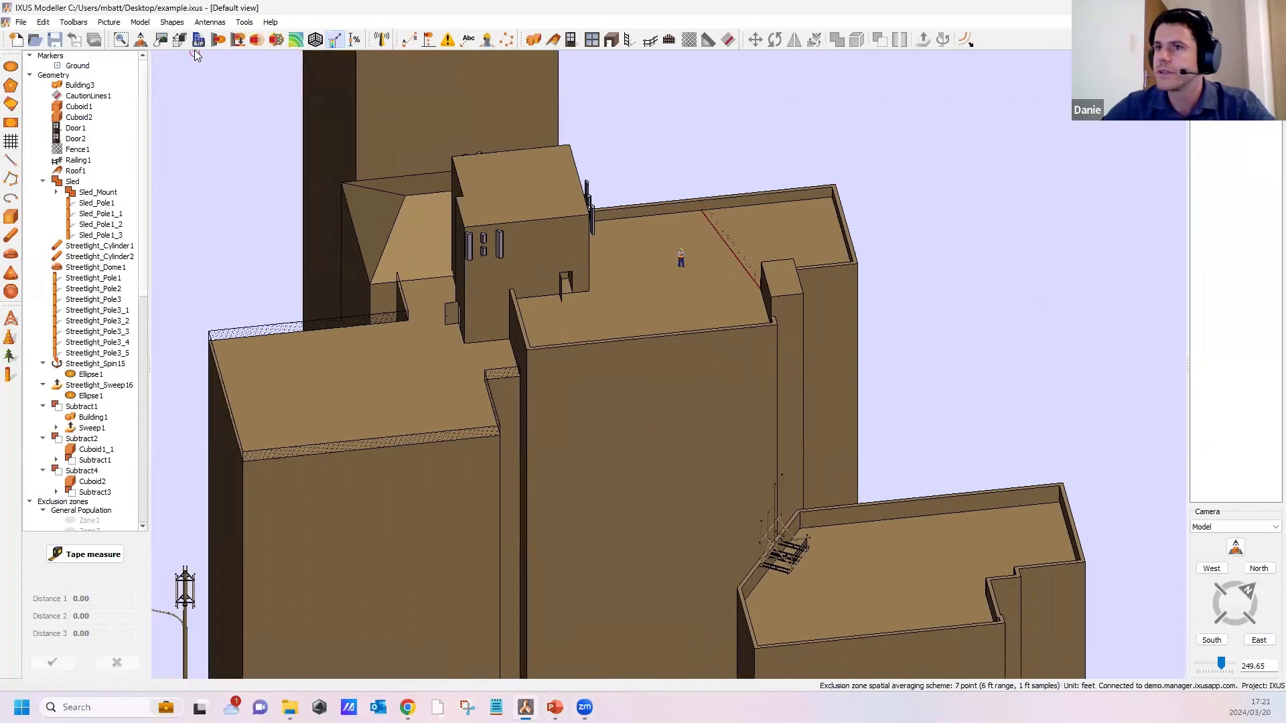
pyautogui.click(257, 41)
pyautogui.moveTo(890, 268); pyautogui.dragTo(990, 364, button='middle')
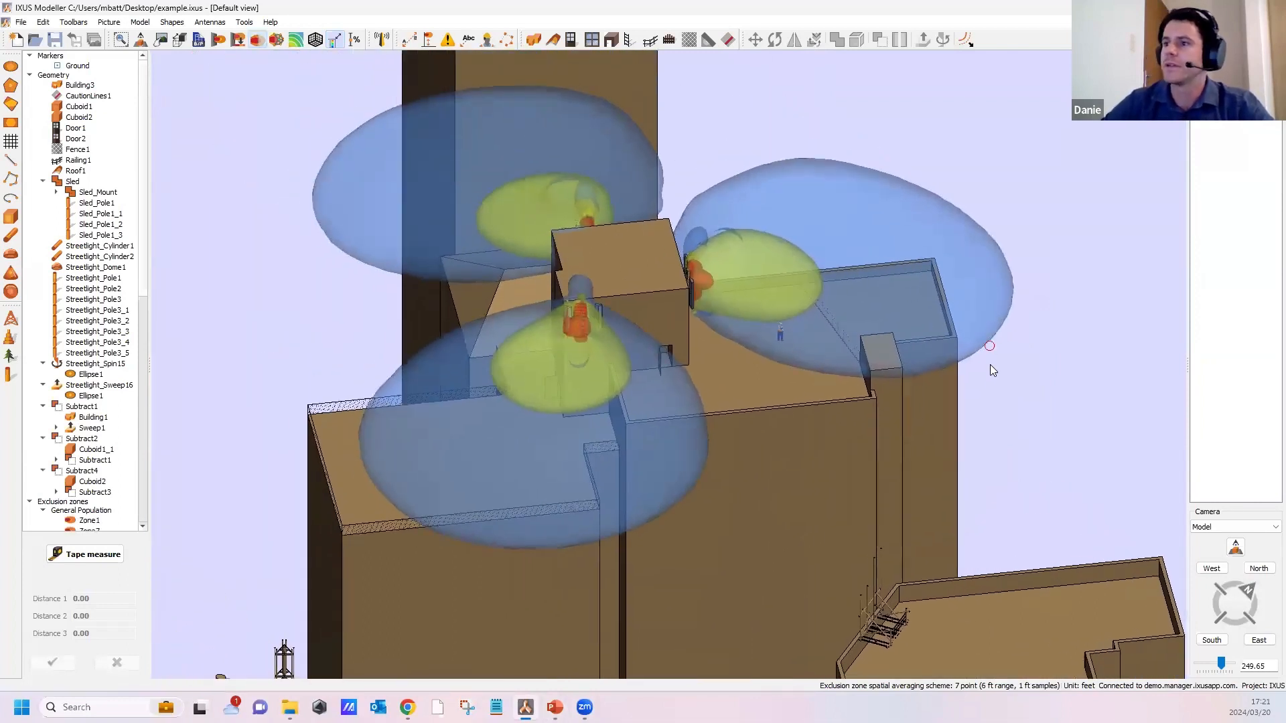
pyautogui.click(280, 45)
pyautogui.moveTo(960, 371); pyautogui.dragTo(941, 401)
pyautogui.scroll(-3, 1056, 314)
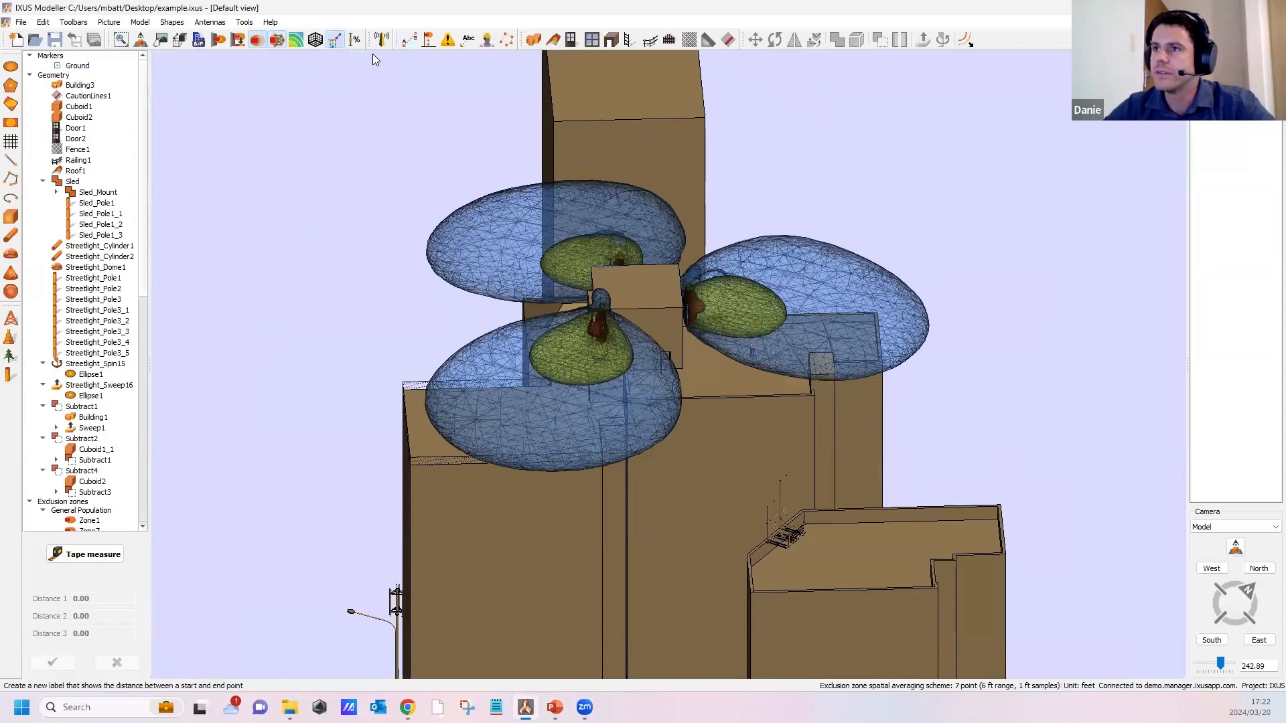
# Step: Add a horizontal distance label across one blue exclusion zone, from its antenna side to its outer edge, placed beside the zone
pyautogui.click(409, 42)
pyautogui.scroll(2, 680, 440)
pyautogui.scroll(3, 680, 440)
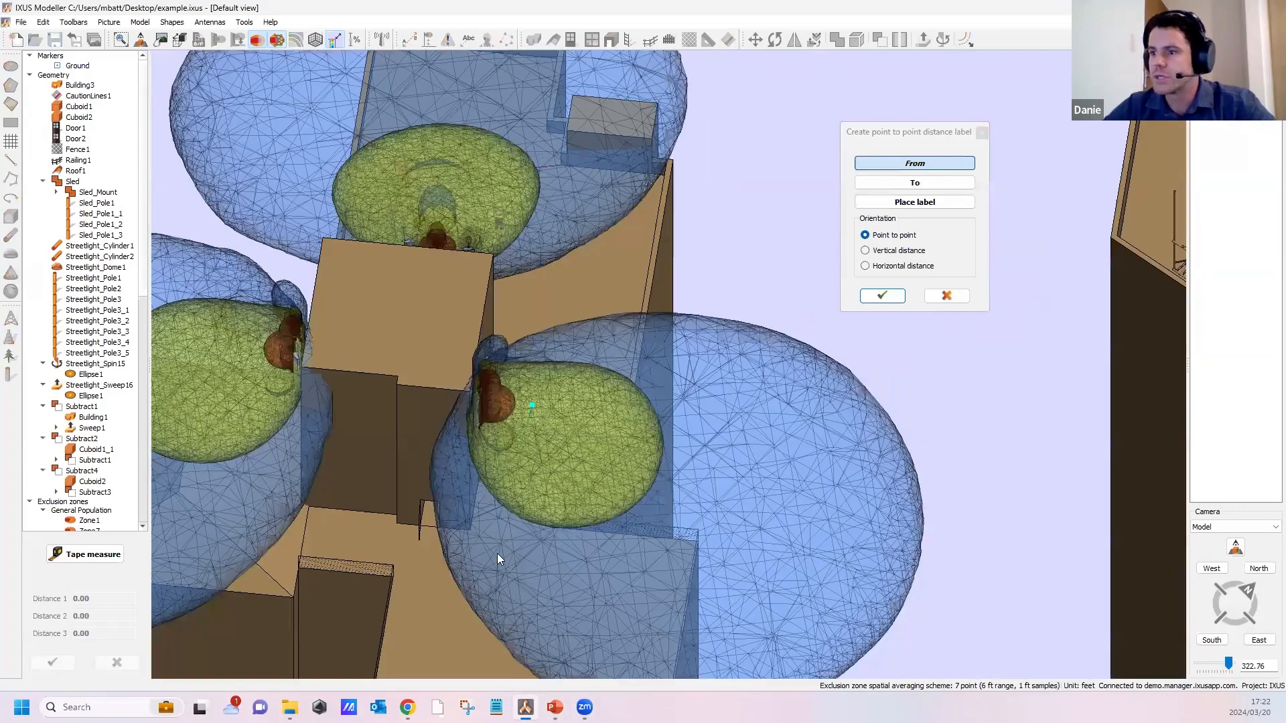
pyautogui.scroll(1, 579, 603)
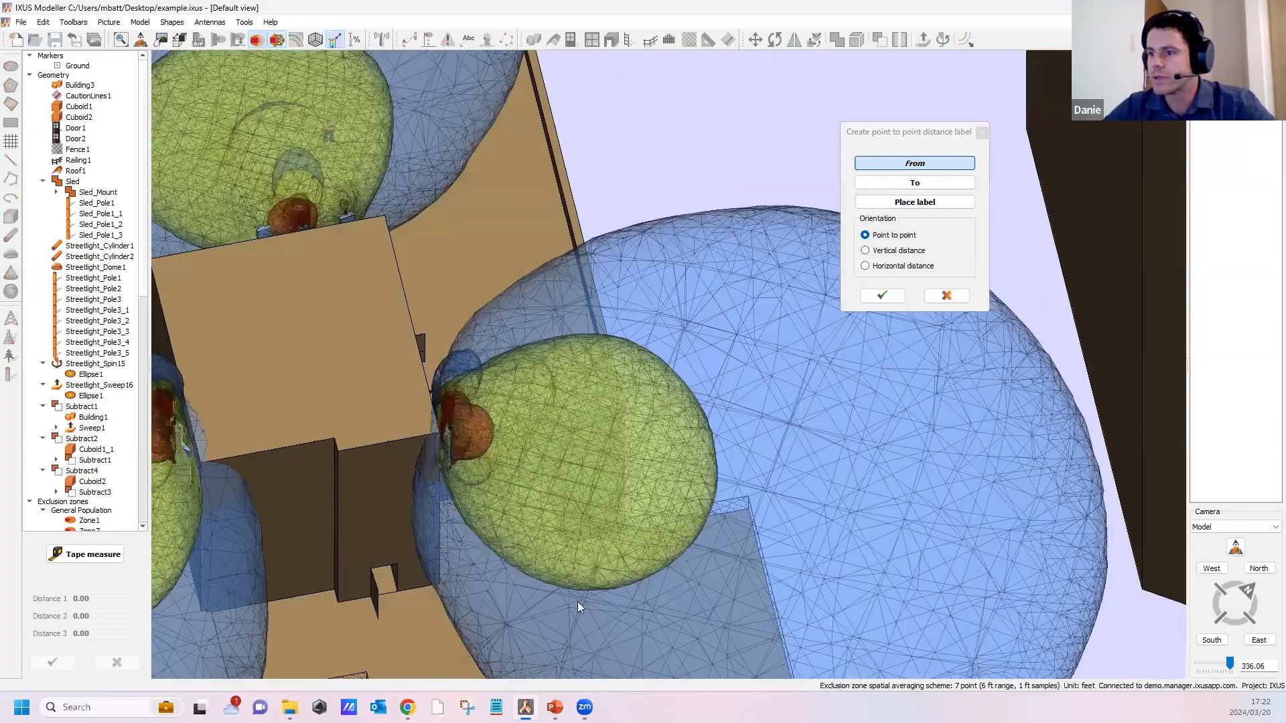
pyautogui.moveTo(936, 376); pyautogui.dragTo(551, 448)
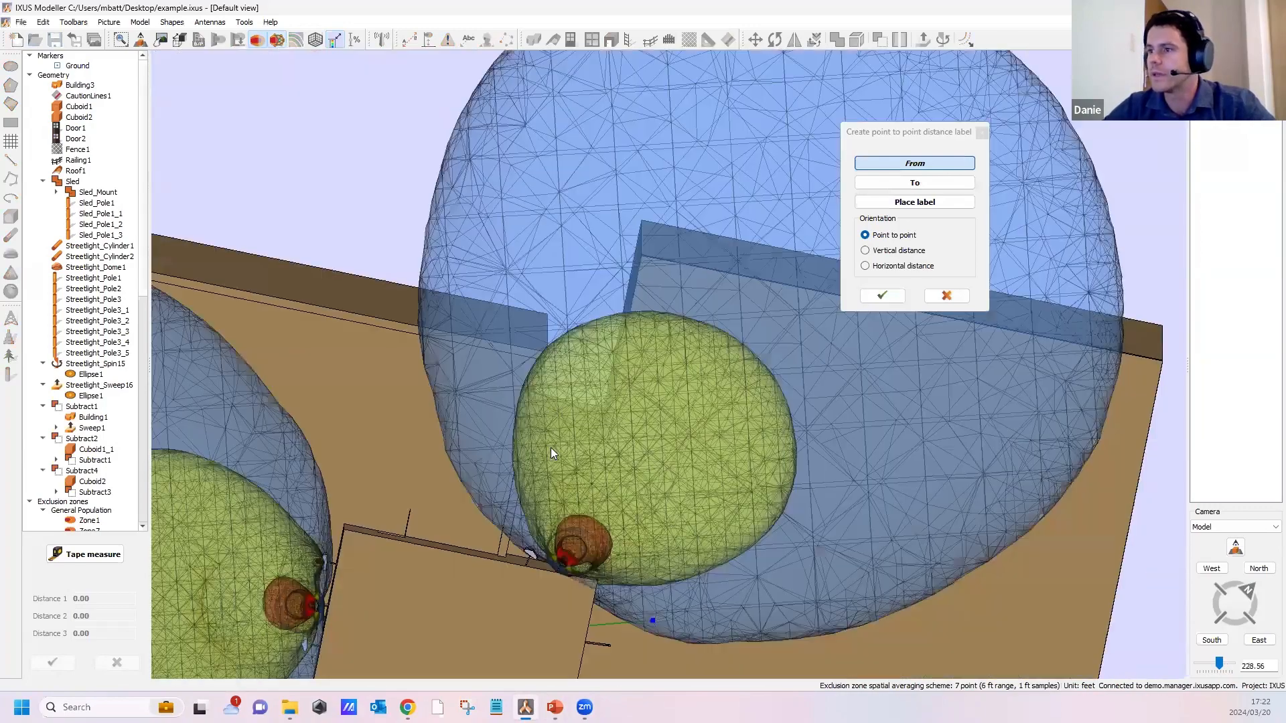
pyautogui.click(681, 253)
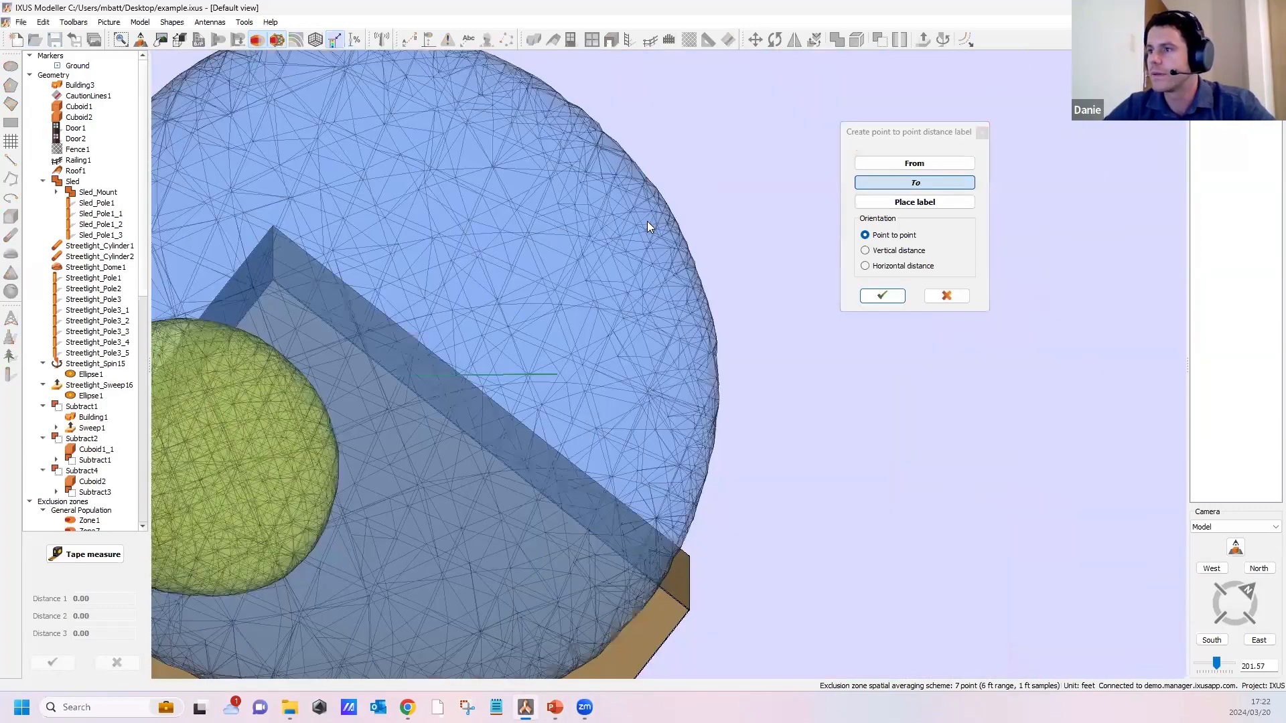
pyautogui.click(647, 221)
pyautogui.scroll(-3, 686, 522)
pyautogui.moveTo(712, 476); pyautogui.dragTo(688, 329, button='middle')
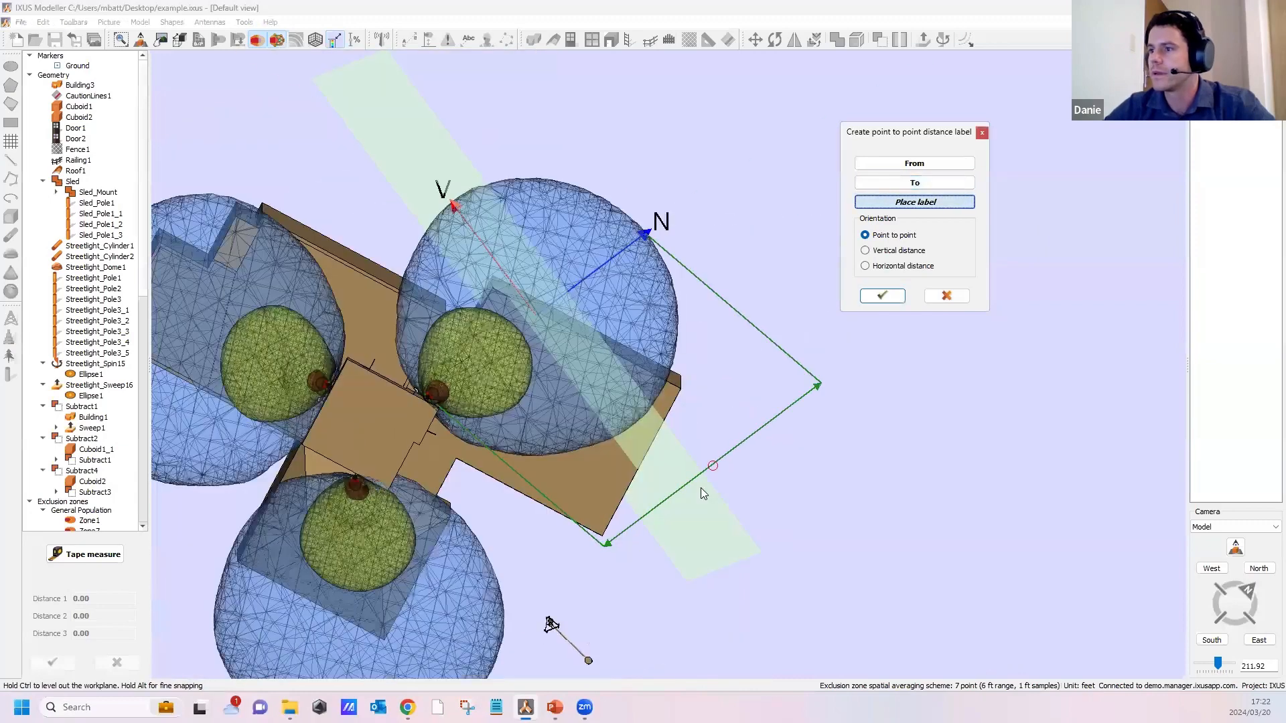
pyautogui.click(701, 490)
pyautogui.click(891, 265)
pyautogui.click(890, 298)
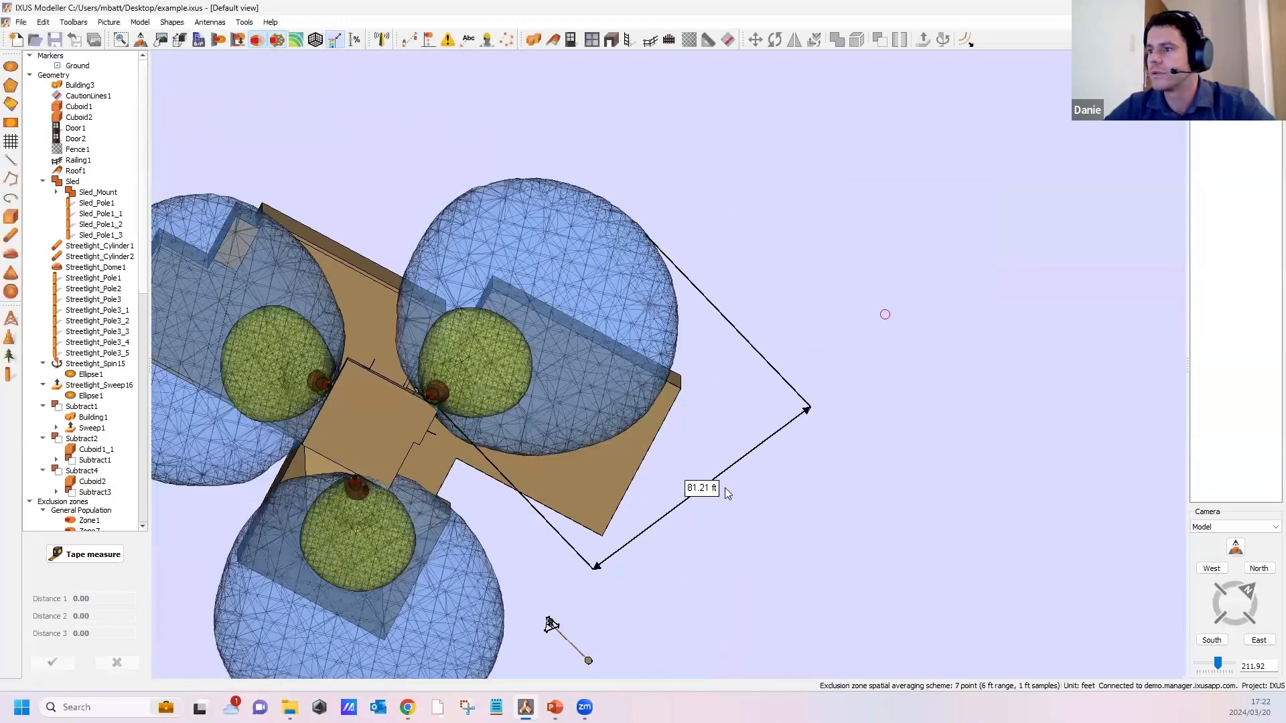
pyautogui.moveTo(698, 489); pyautogui.dragTo(854, 537)
pyautogui.click(893, 556)
# Step: Add a vertical distance label from the upper to the lower surface of the dimensioned blue exclusion zone, placed beside the zone
pyautogui.moveTo(777, 353); pyautogui.dragTo(870, 355, button='middle')
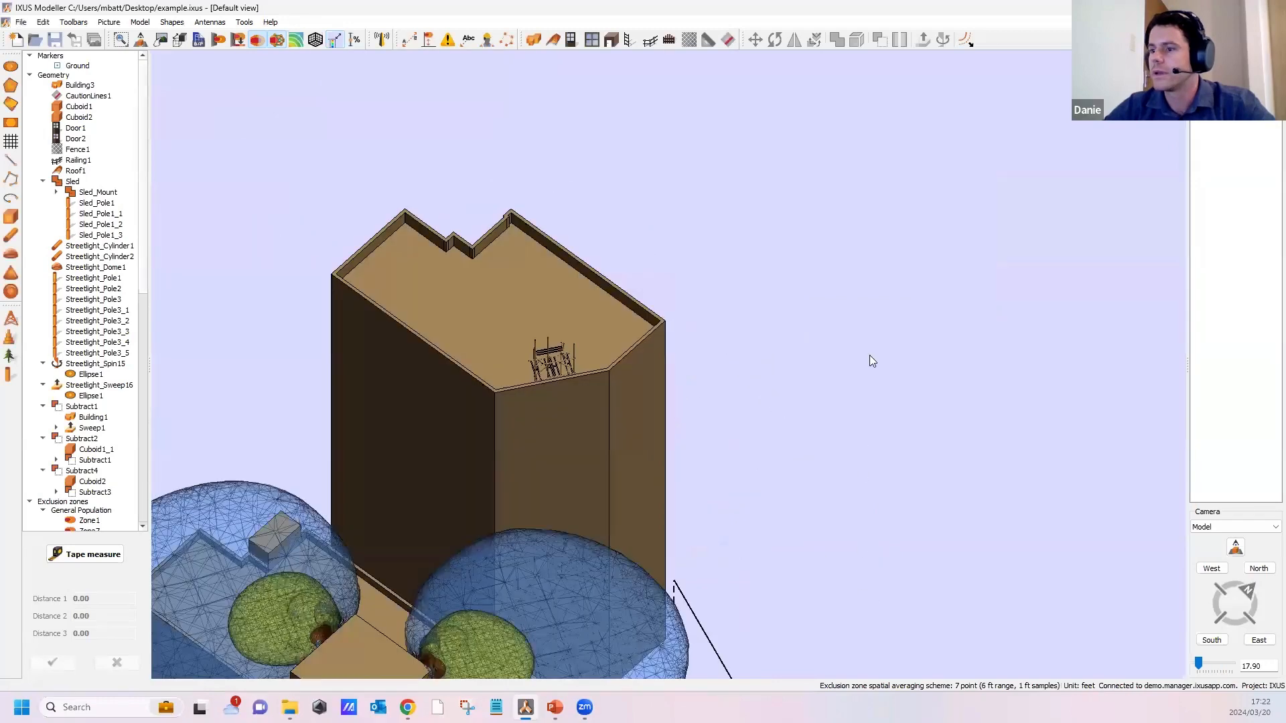
pyautogui.moveTo(620, 556); pyautogui.dragTo(289, 70, button='middle')
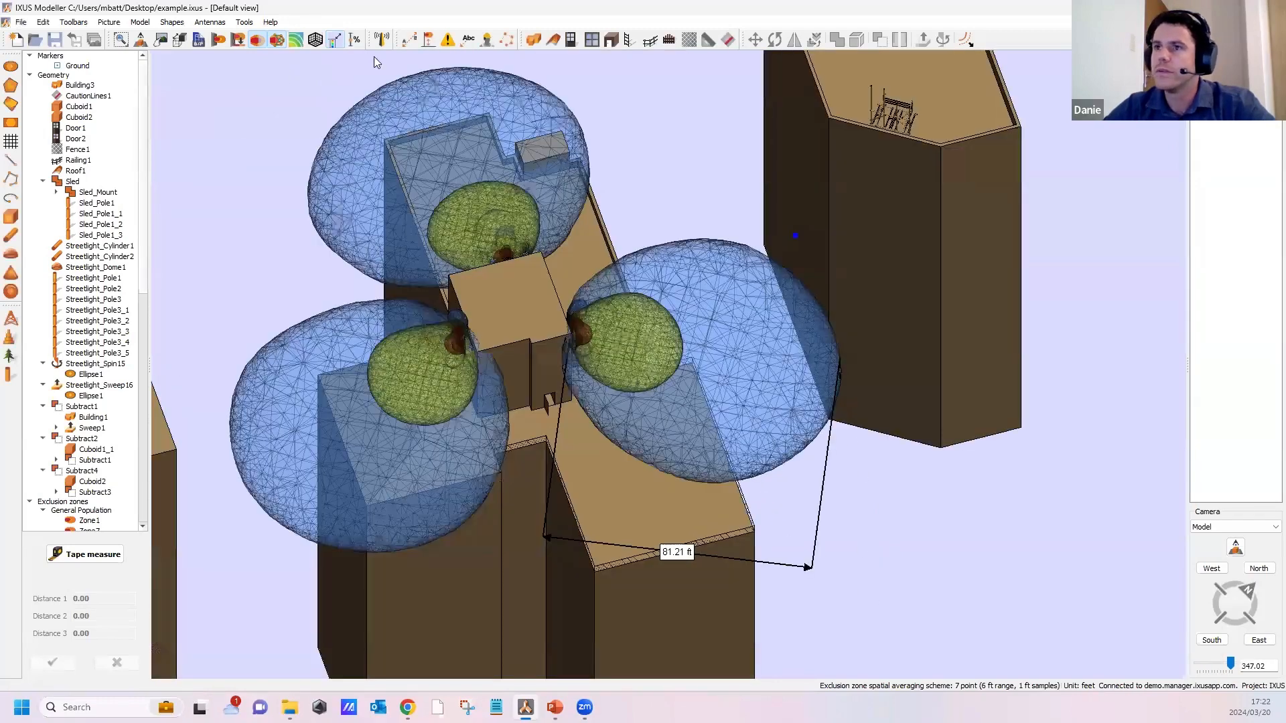
pyautogui.click(409, 40)
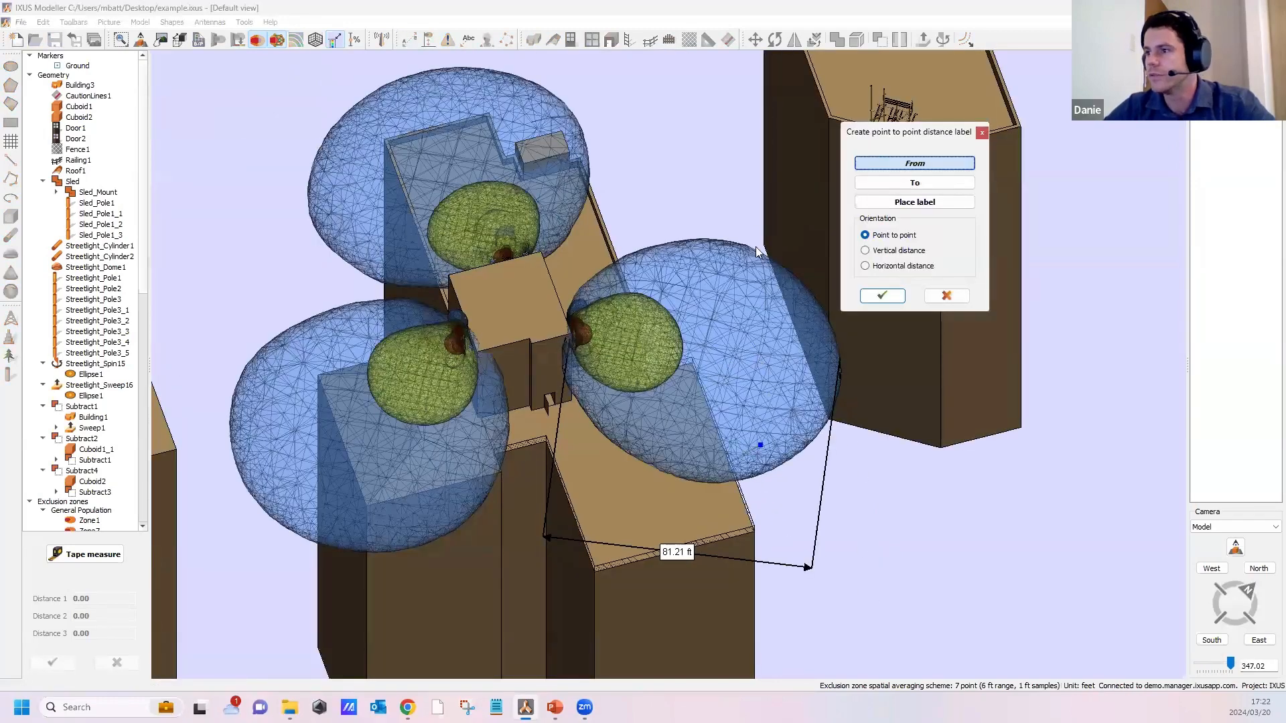
pyautogui.moveTo(741, 464)
pyautogui.mouseDown(button='middle')
pyautogui.moveTo(744, 521)
pyautogui.moveTo(732, 380)
pyautogui.moveTo(767, 436)
pyautogui.moveTo(779, 539)
pyautogui.moveTo(685, 395)
pyautogui.mouseUp(button='middle')
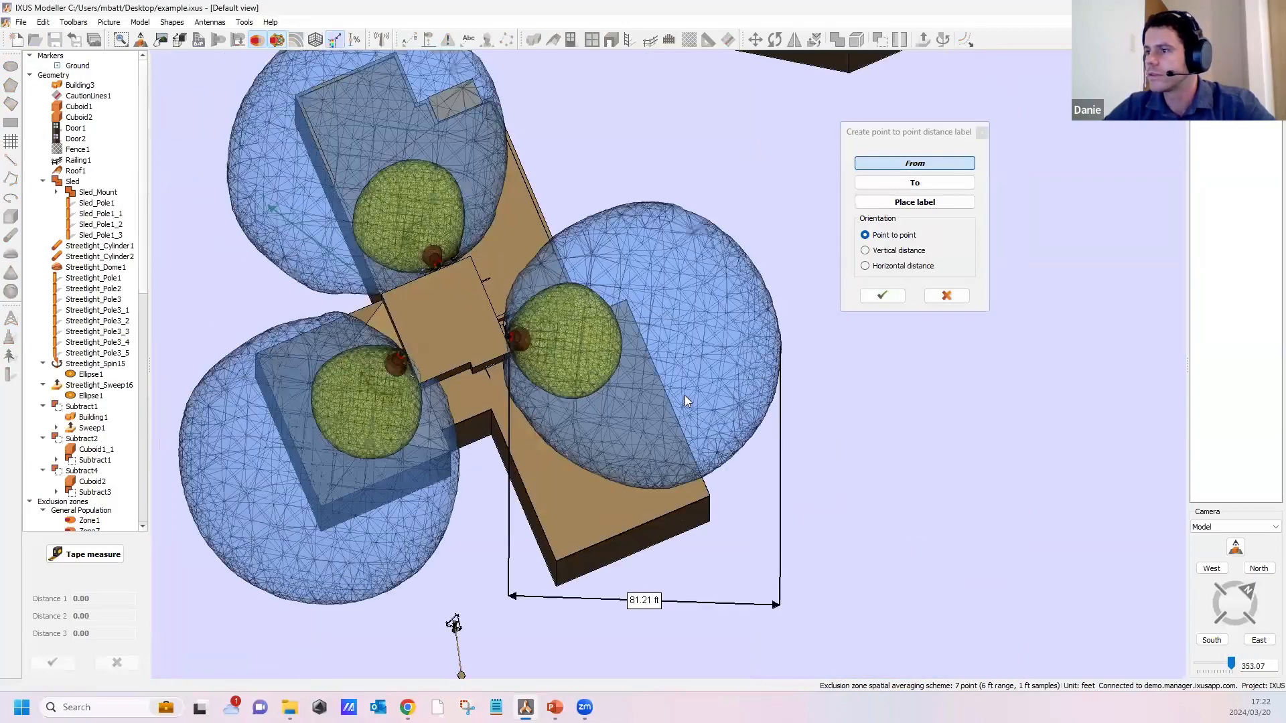
pyautogui.click(685, 395)
pyautogui.moveTo(724, 536); pyautogui.dragTo(742, 335, button='middle')
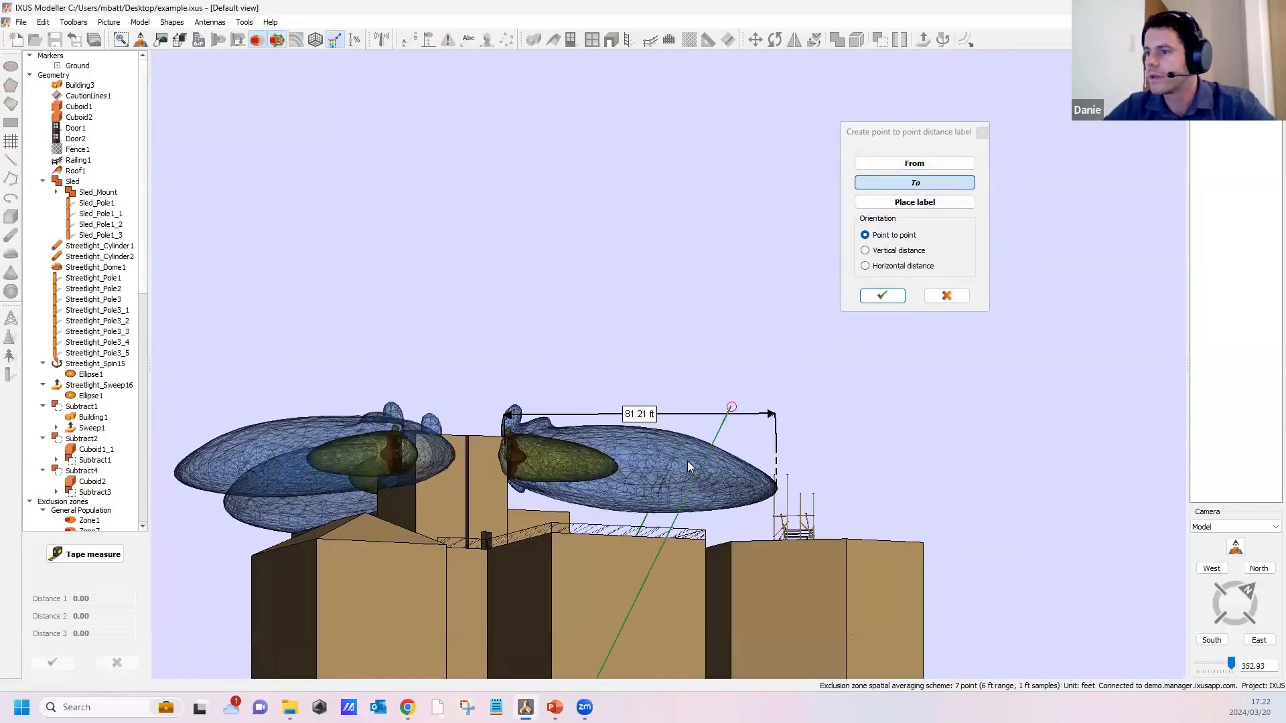
pyautogui.click(637, 511)
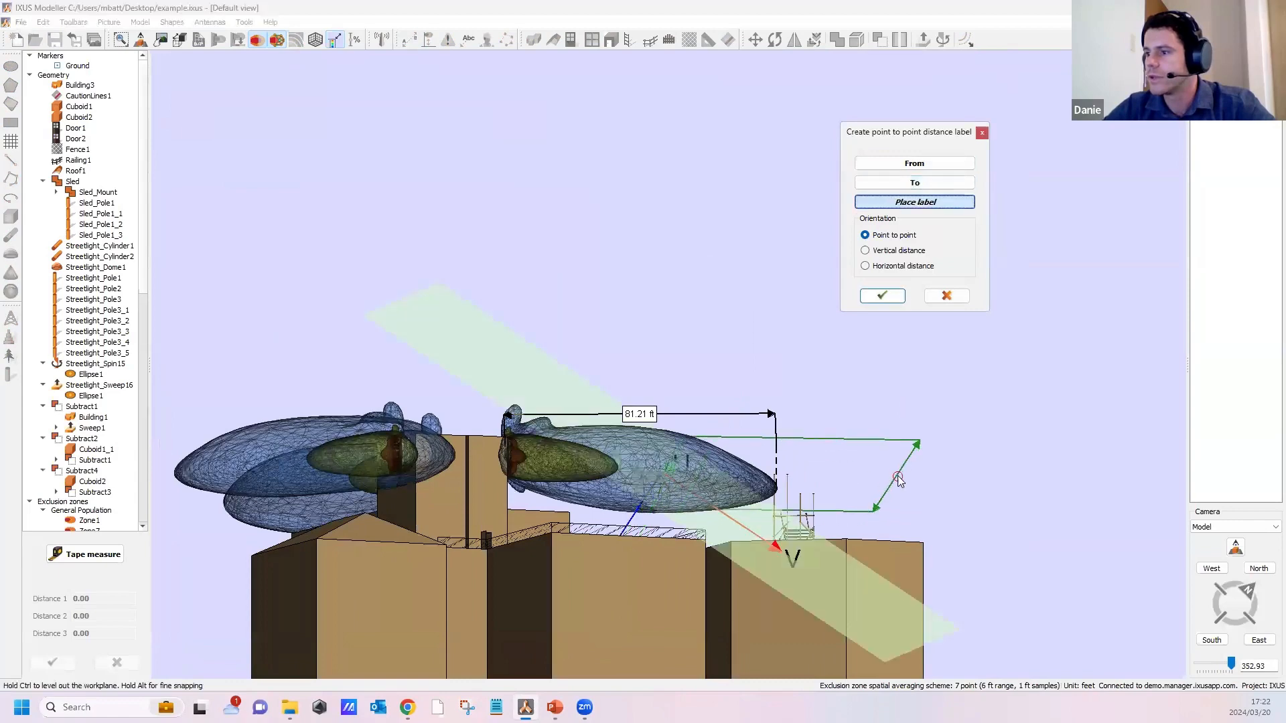
pyautogui.click(905, 250)
pyautogui.click(916, 203)
pyautogui.moveTo(787, 623); pyautogui.dragTo(867, 561, button='middle')
pyautogui.click(864, 503)
# Step: Open Picture1 and reframe it to show the whole antenna building with its meshed exclusion zones and distance labels
pyautogui.moveTo(665, 233); pyautogui.dragTo(673, 352, button='middle')
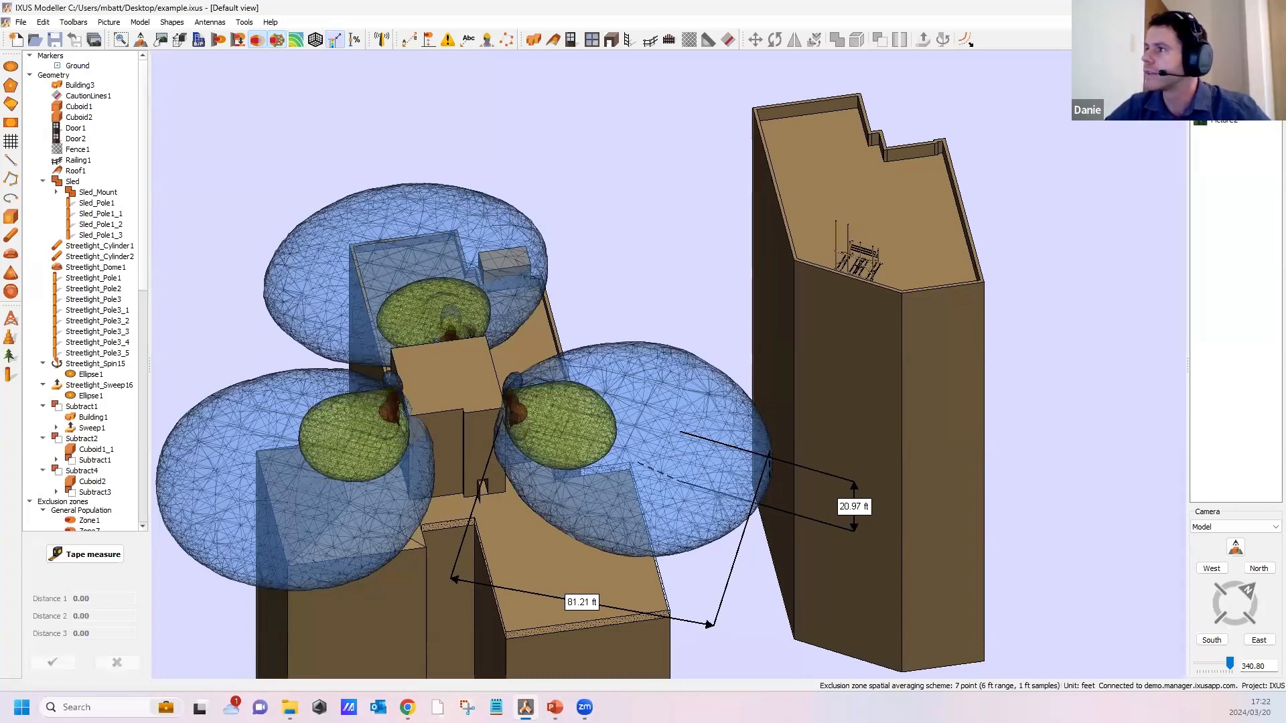
pyautogui.doubleClick(1210, 103)
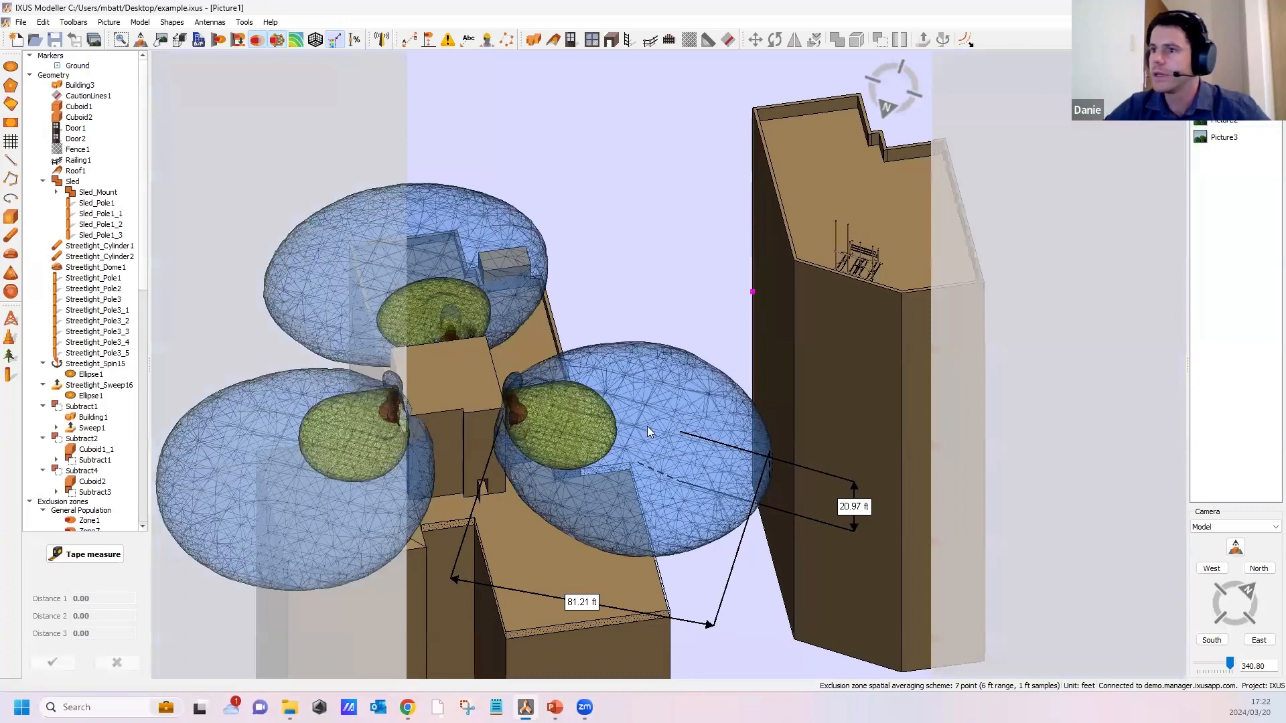
pyautogui.scroll(-4, 577, 480)
pyautogui.moveTo(578, 480); pyautogui.dragTo(697, 365, button='middle')
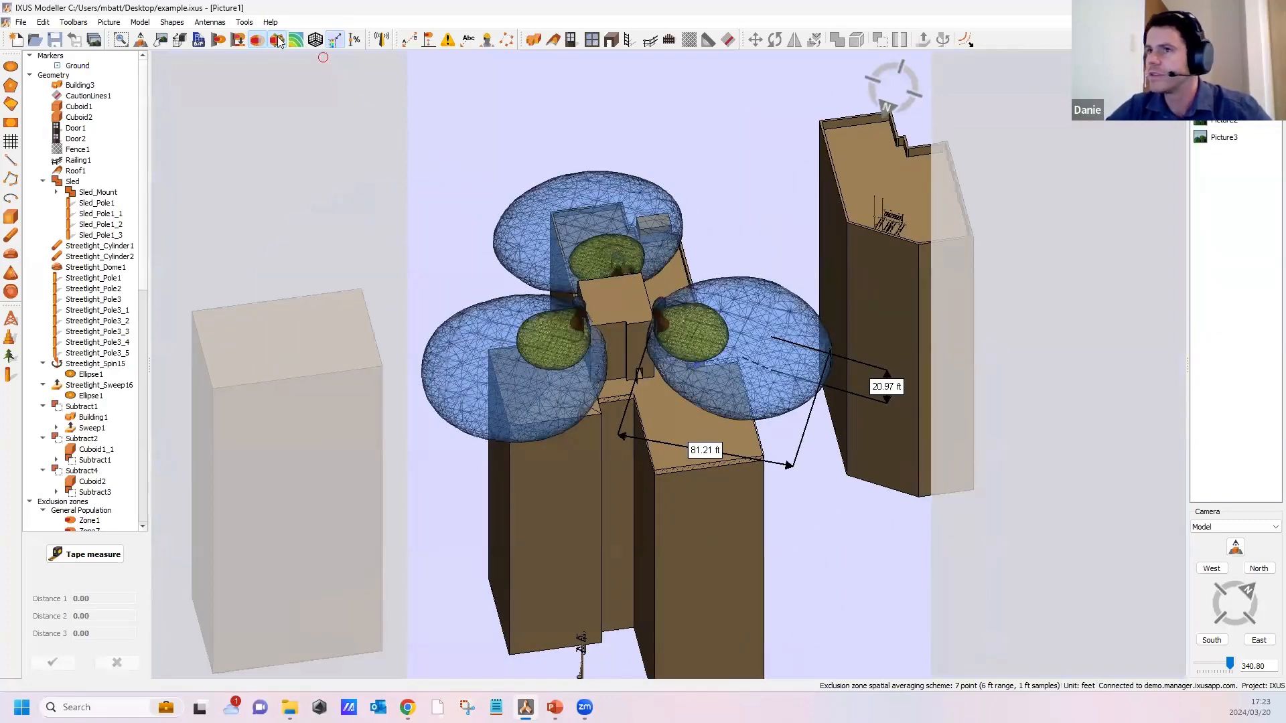
# Step: Open Picture2, turn off the exclusion zone mesh in it and reframe it around the antenna building
pyautogui.doubleClick(1221, 124)
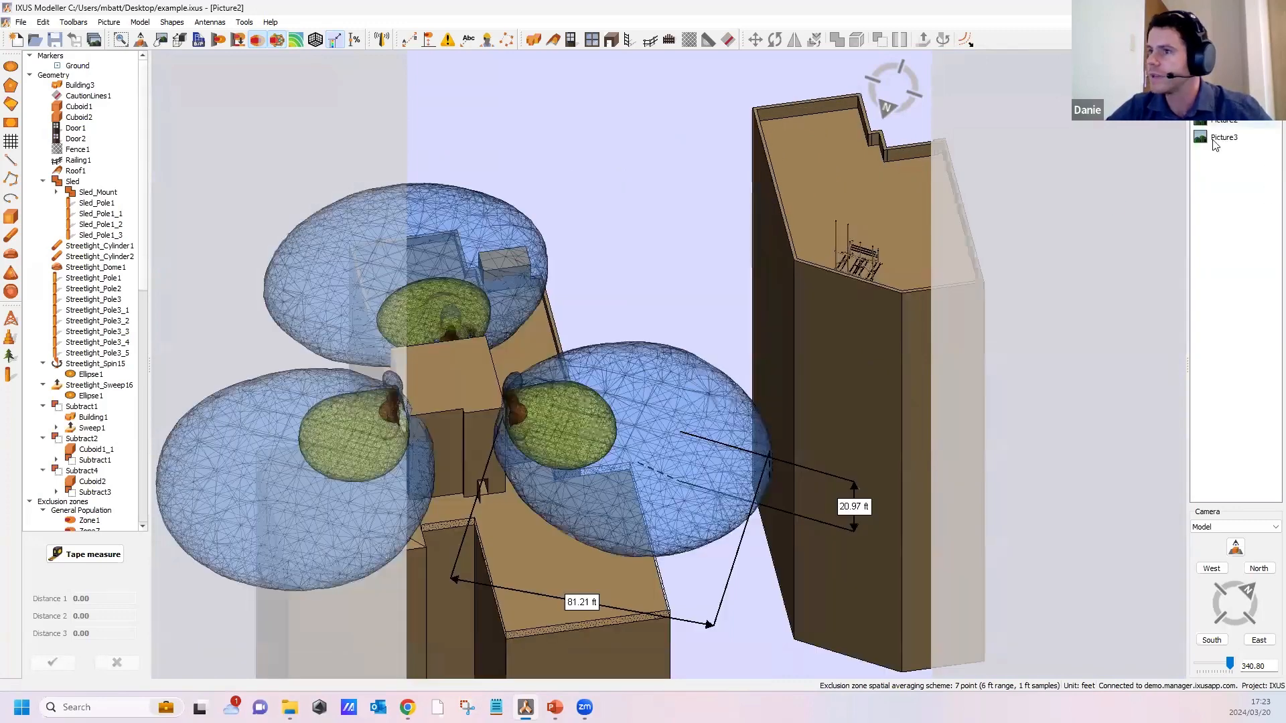
pyautogui.click(275, 39)
pyautogui.scroll(-3, 659, 404)
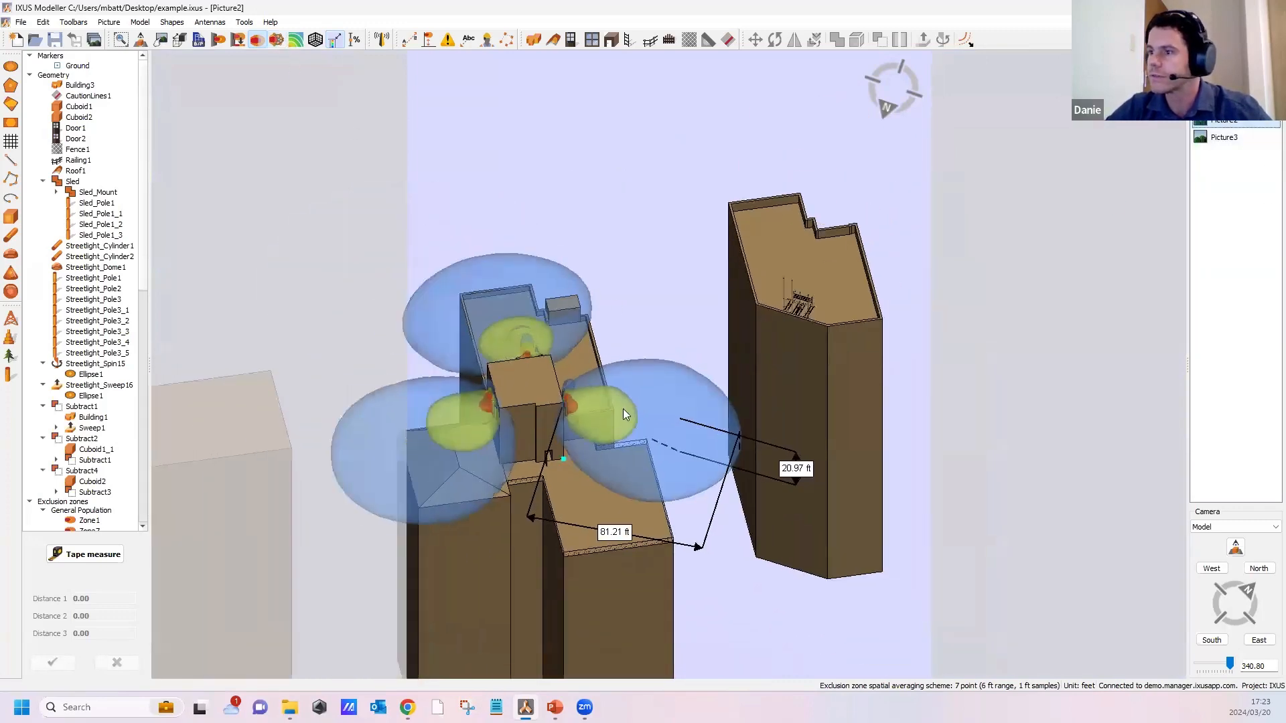
pyautogui.moveTo(623, 409); pyautogui.dragTo(696, 333, button='middle')
# Step: Compare the exclusion zone display in Picture1 and Picture3, and return to the default view
pyautogui.doubleClick(1221, 104)
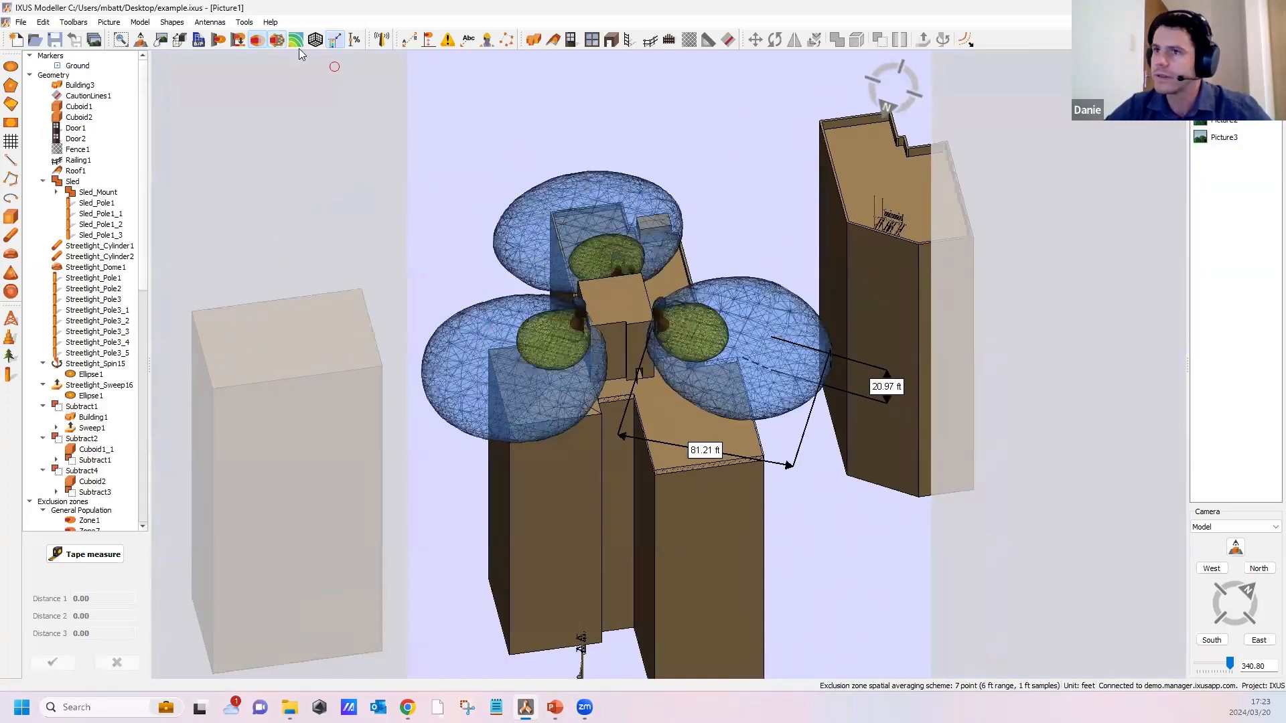
pyautogui.doubleClick(1226, 138)
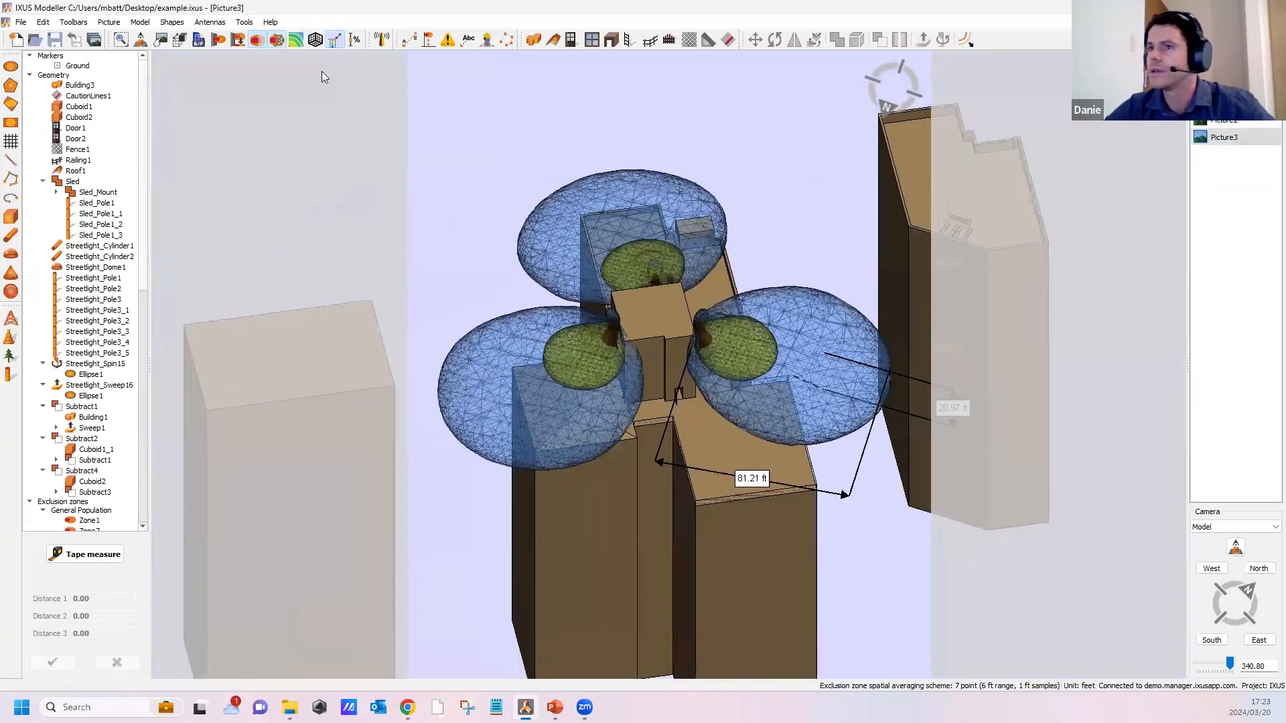
pyautogui.doubleClick(1225, 106)
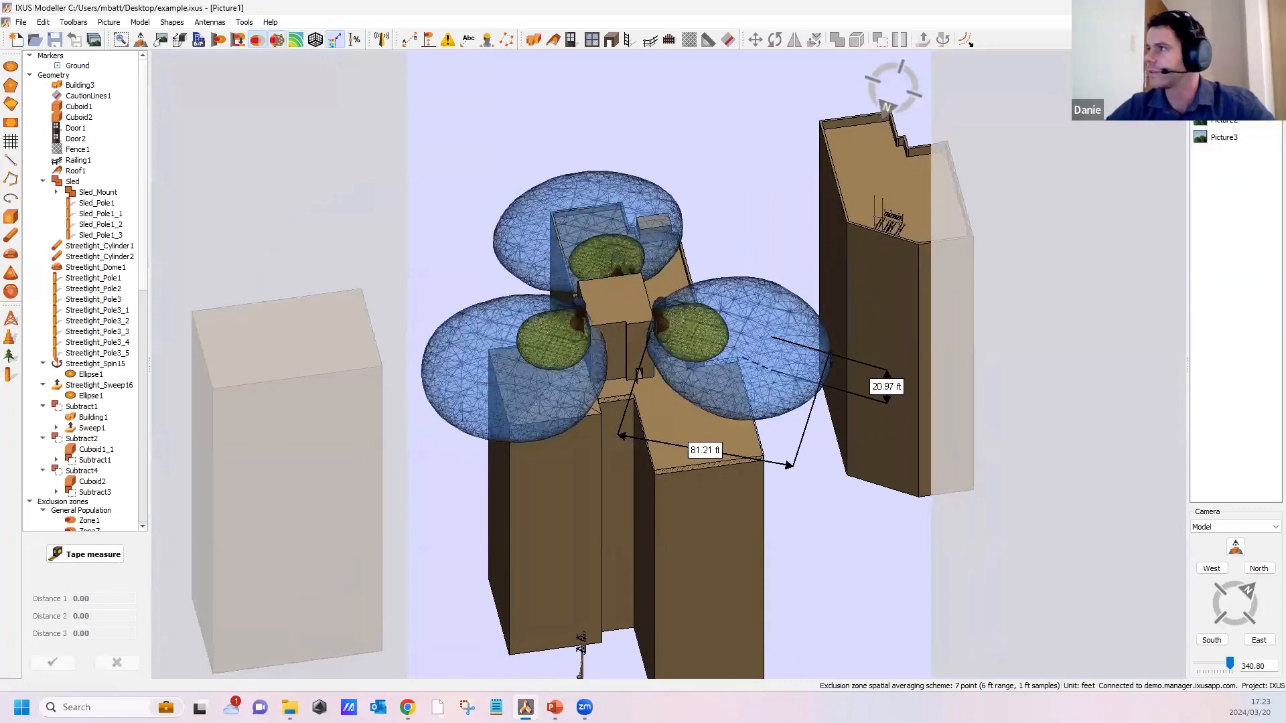
pyautogui.press('Escape')
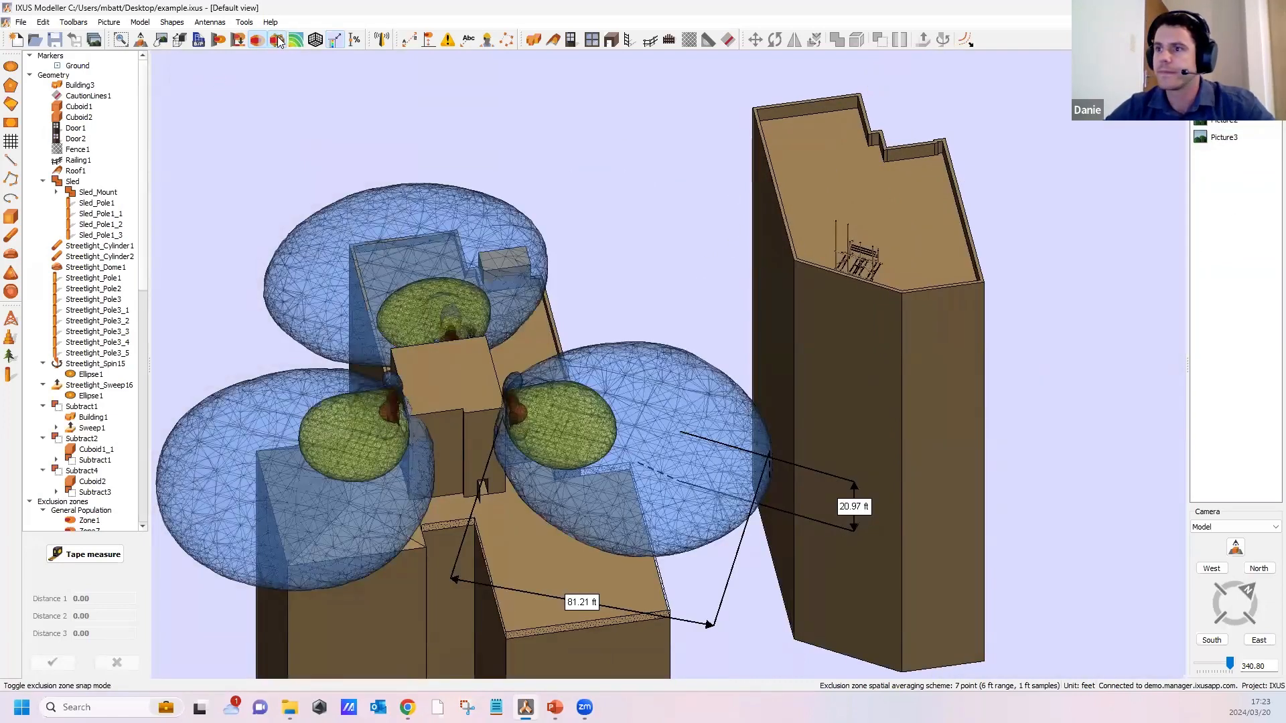
# Step: Turn off the exclusion zone mesh in the default view and frame all the buildings
pyautogui.click(277, 41)
pyautogui.scroll(-2, 415, 313)
pyautogui.moveTo(582, 279); pyautogui.dragTo(664, 169, button='middle')
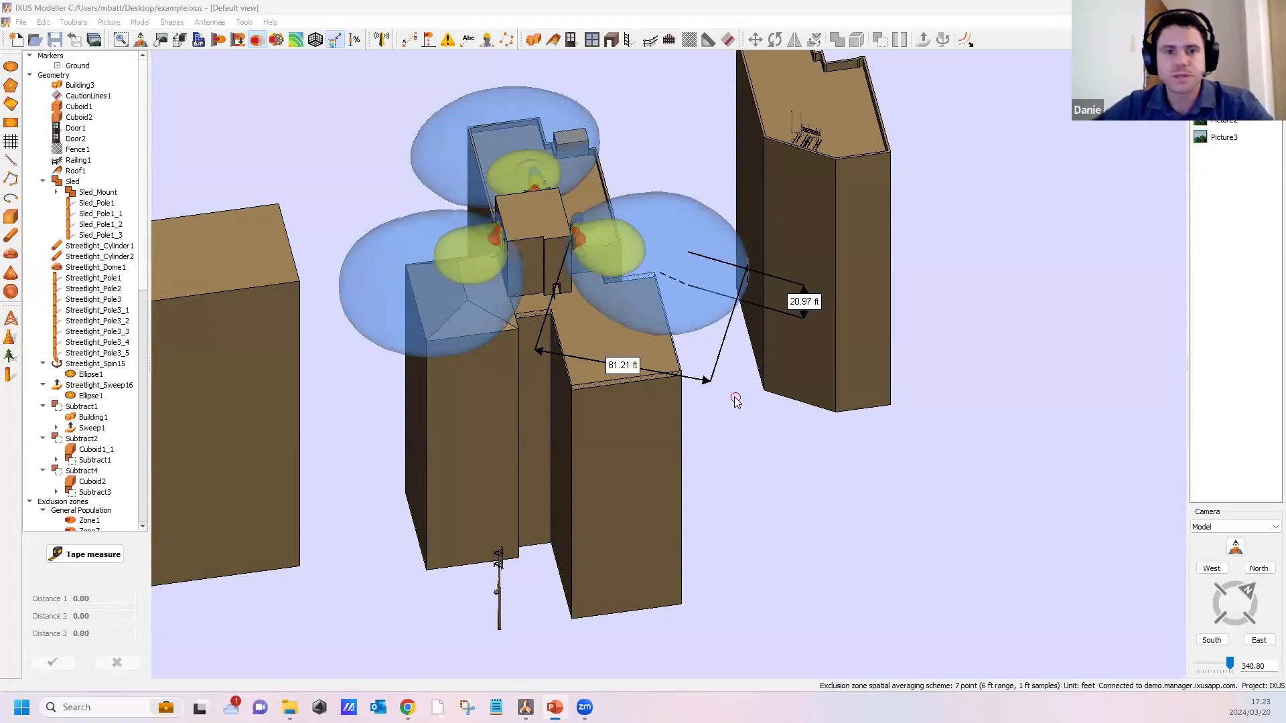
pyautogui.moveTo(601, 433); pyautogui.dragTo(755, 437, button='middle')
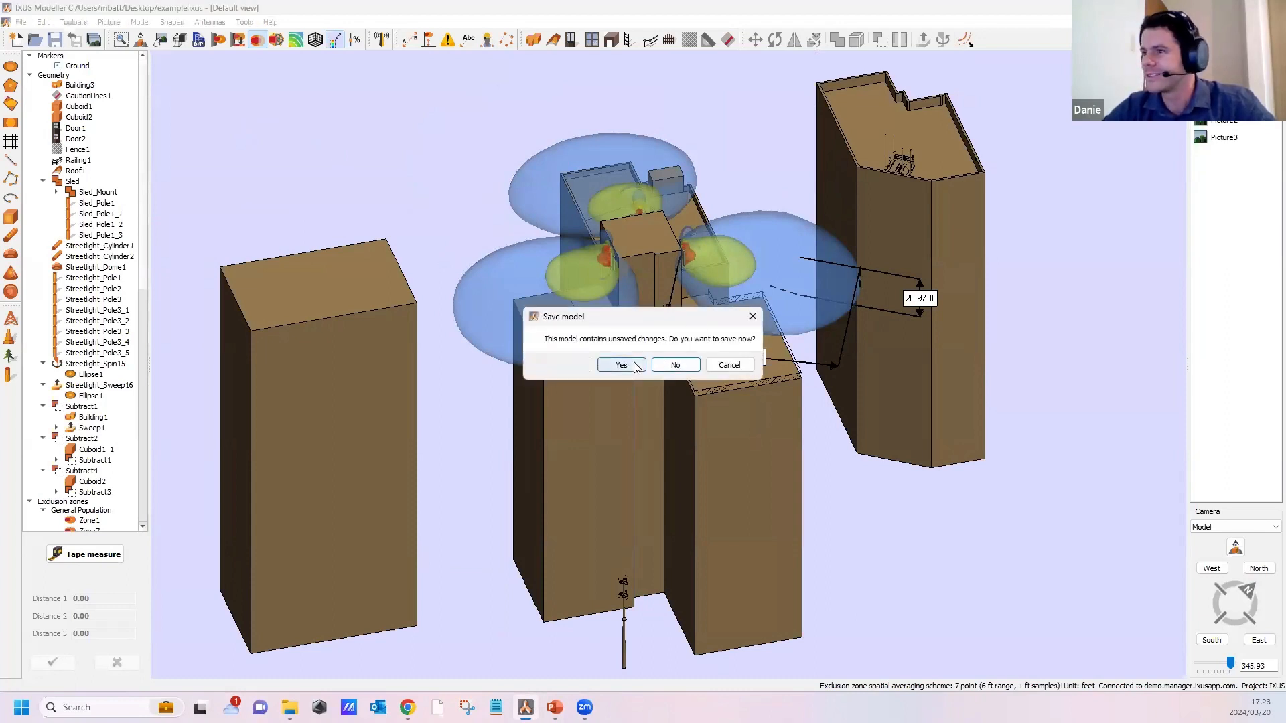
# Step: Save the model's changes on closing and release the current IXUS session
pyautogui.click(623, 366)
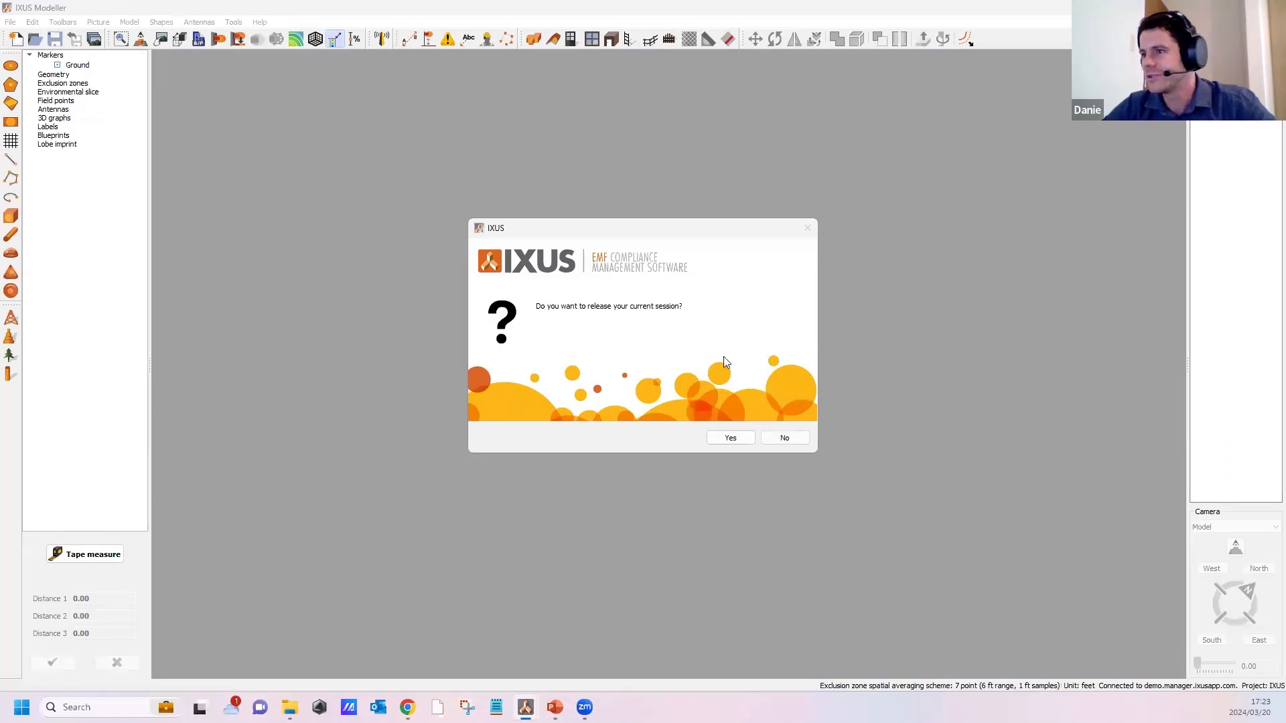
pyautogui.click(731, 438)
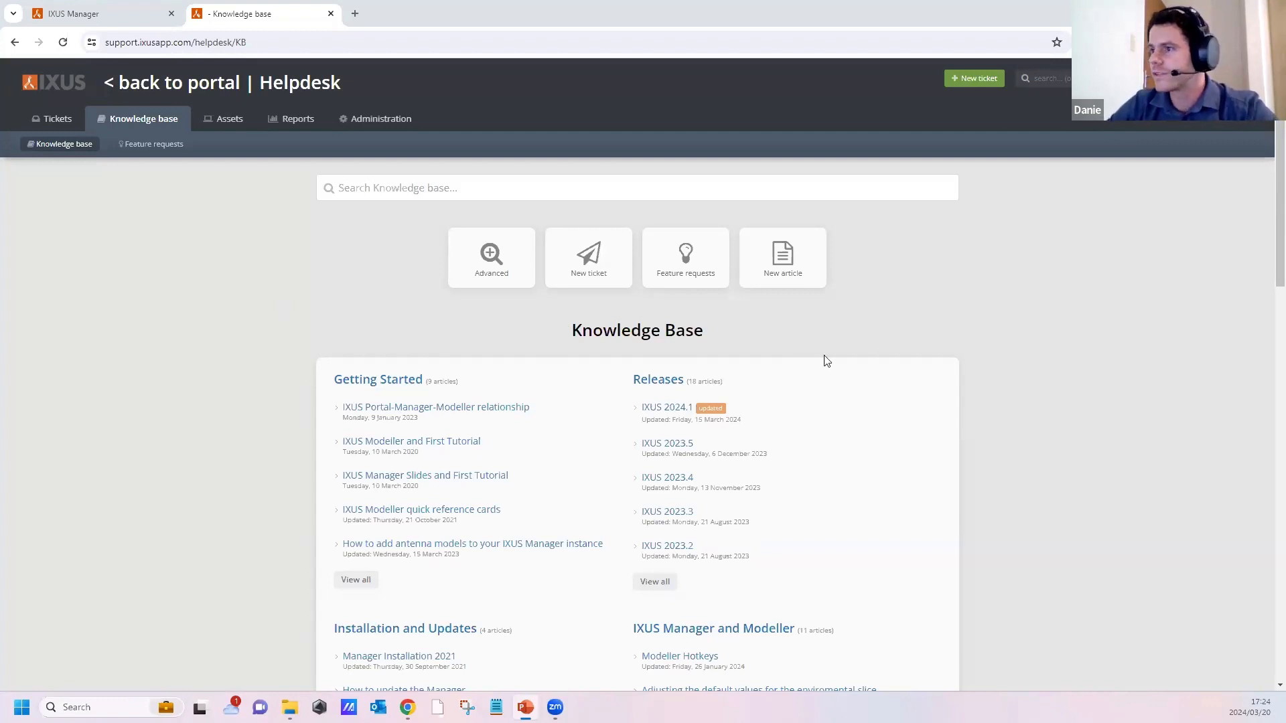
# Step: Browse the IXUS Helpdesk knowledge base and open the IXUS 2024.1 article under Releases
pyautogui.scroll(-1, 734, 330)
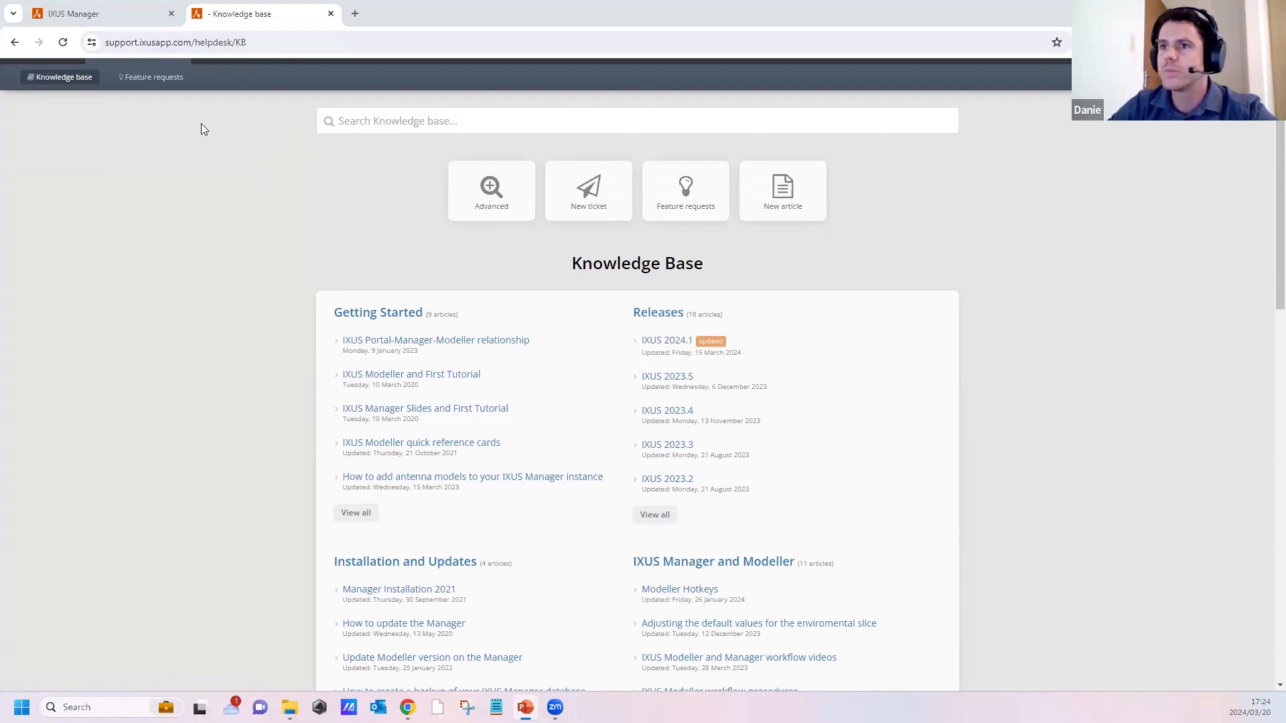
pyautogui.scroll(1, 201, 127)
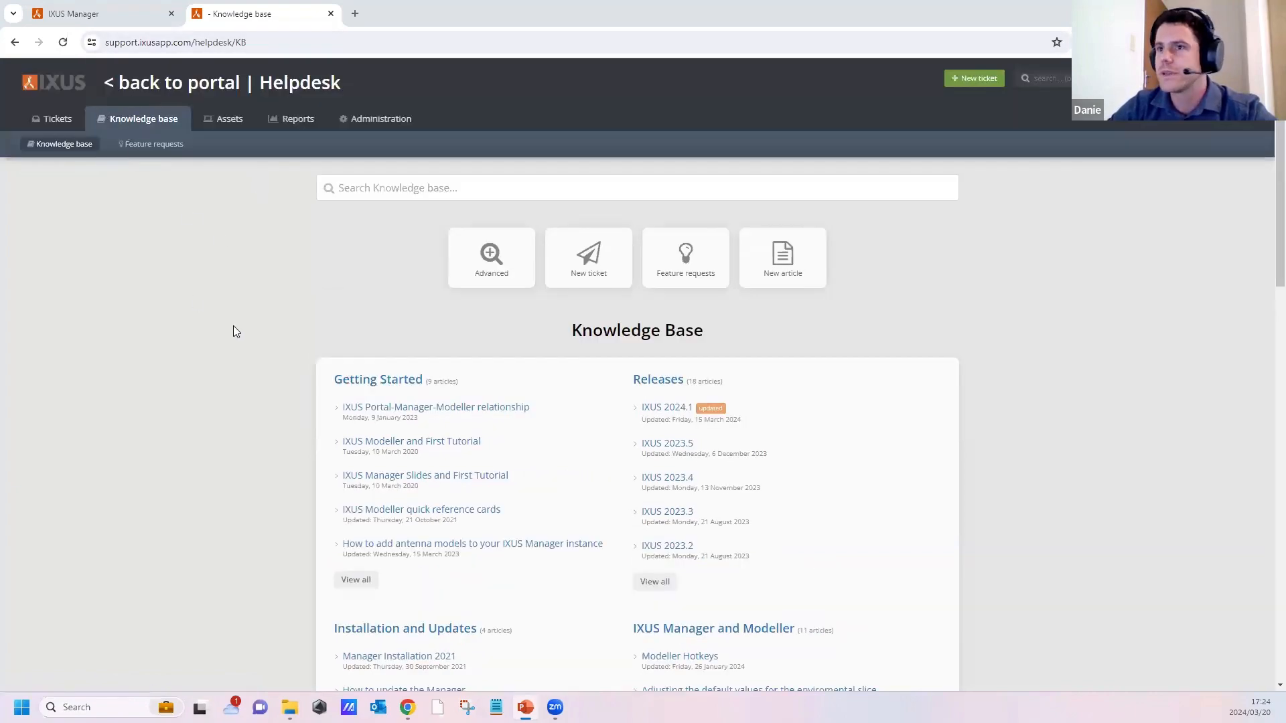
pyautogui.scroll(-3, 236, 331)
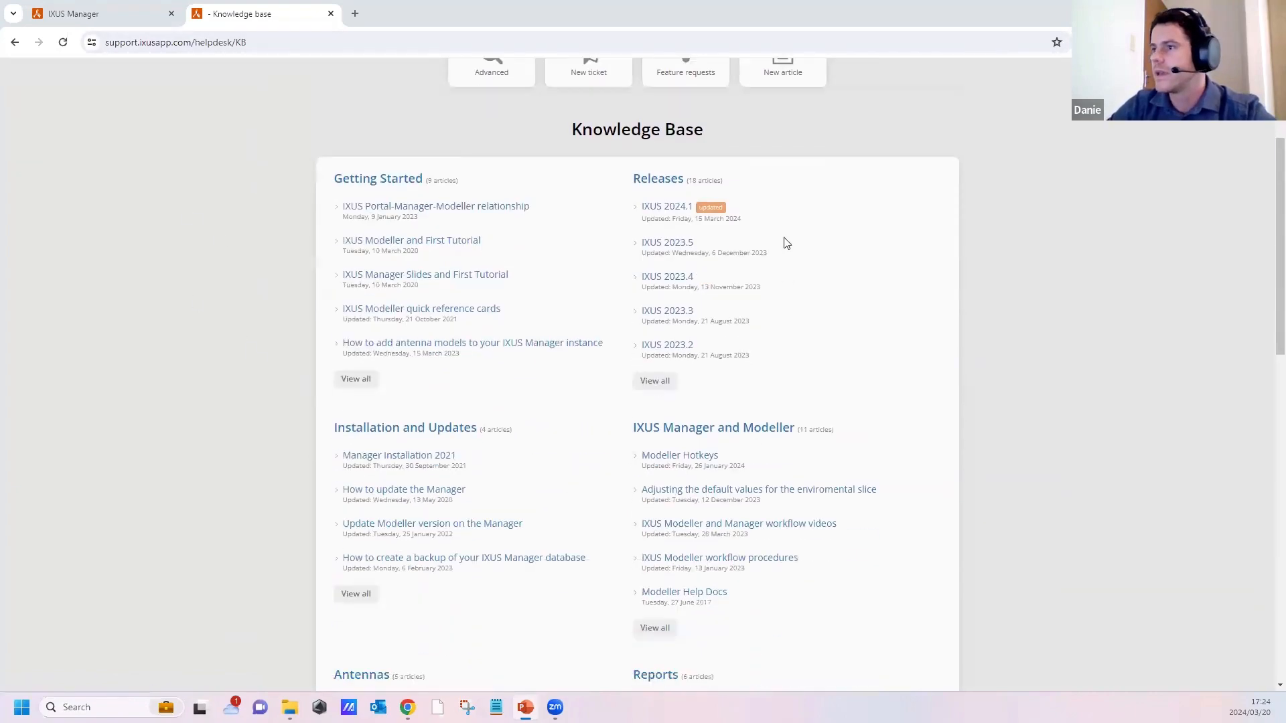
pyautogui.click(668, 208)
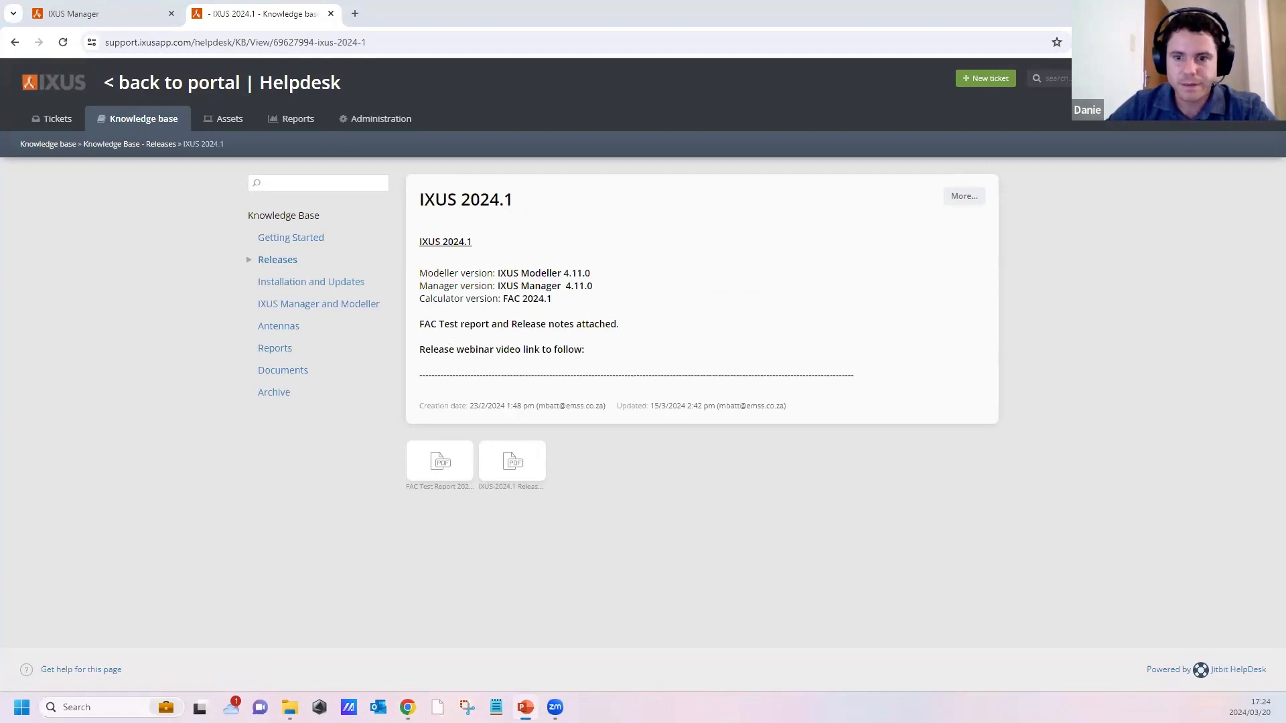
pyautogui.hotkey('alt', 'Tab')
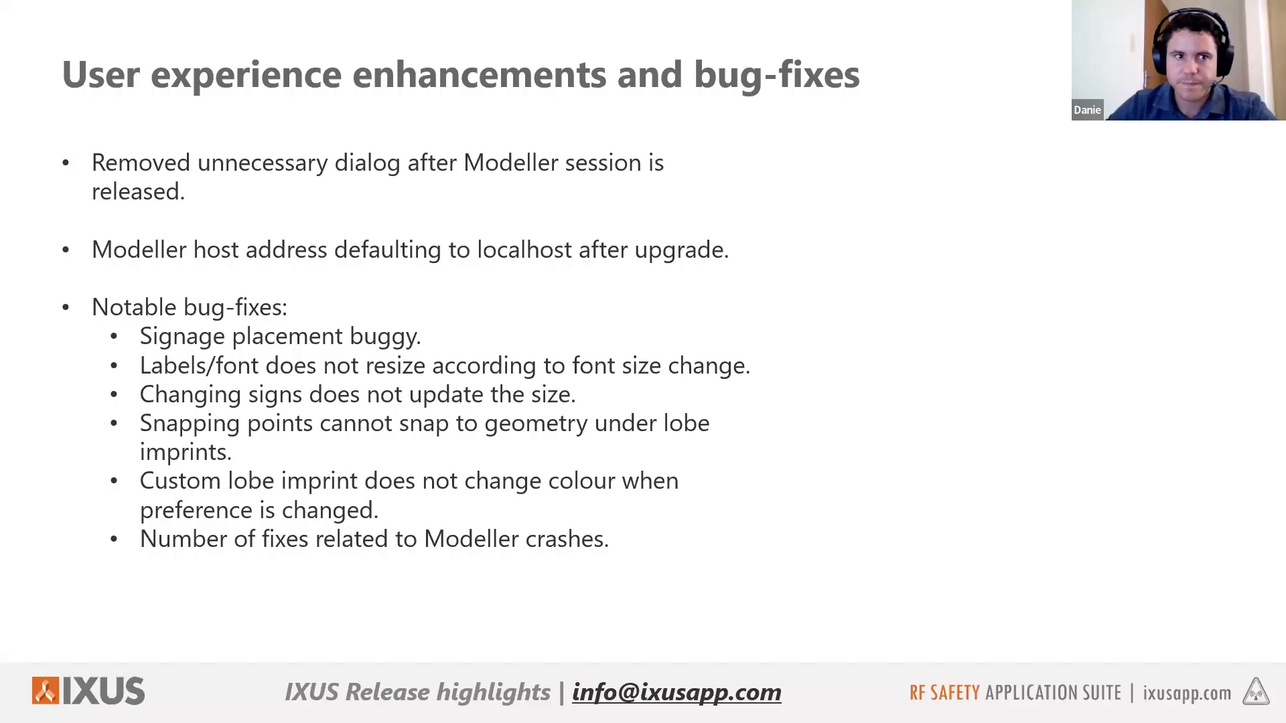
pyautogui.click(429, 358)
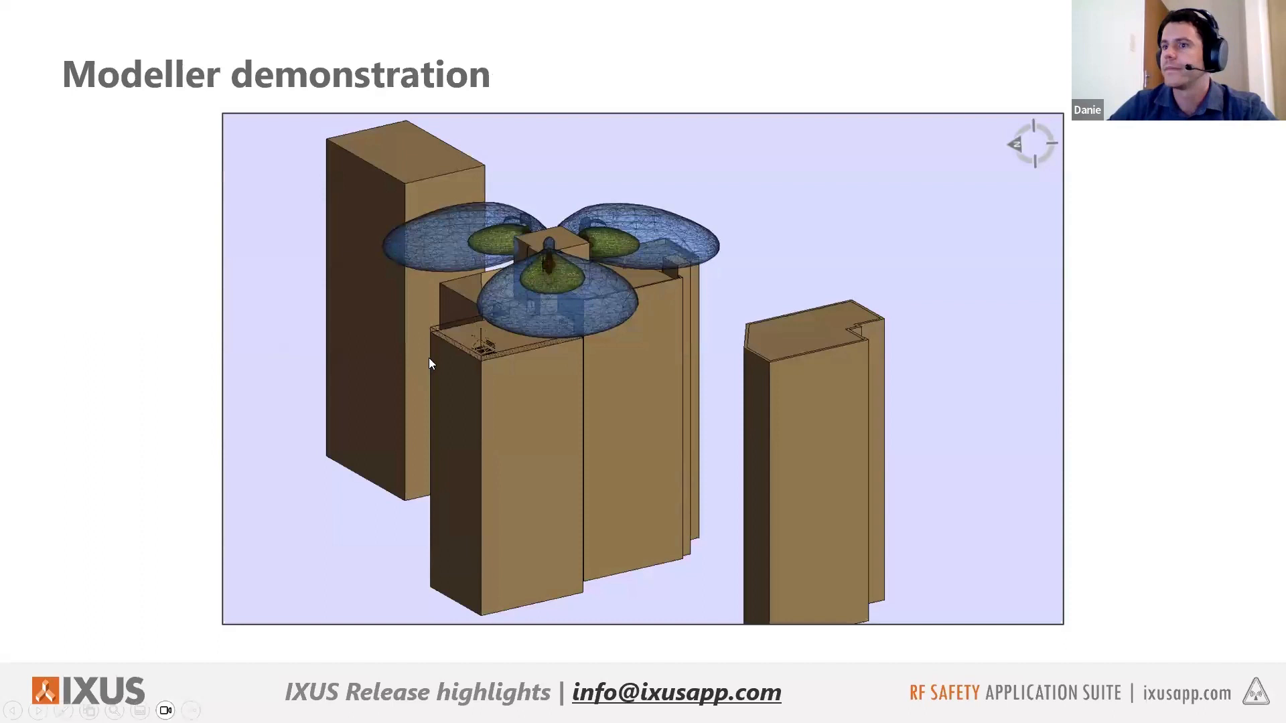
pyautogui.click(395, 379)
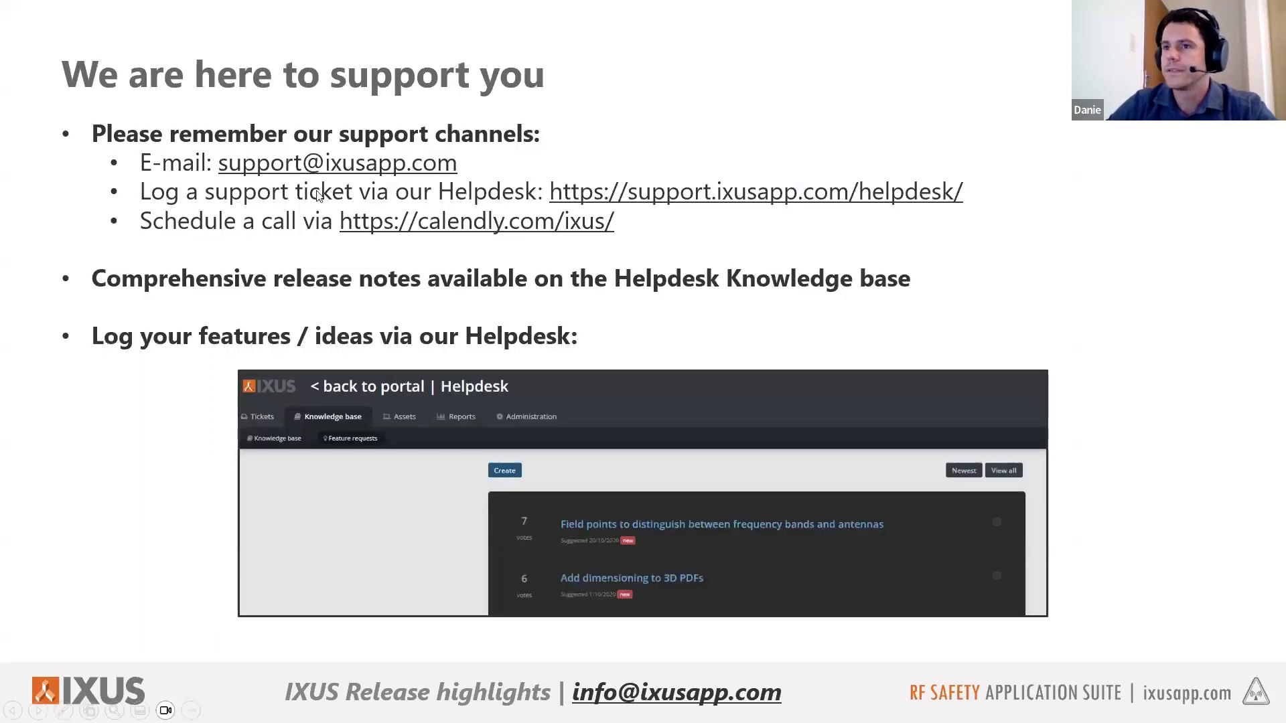